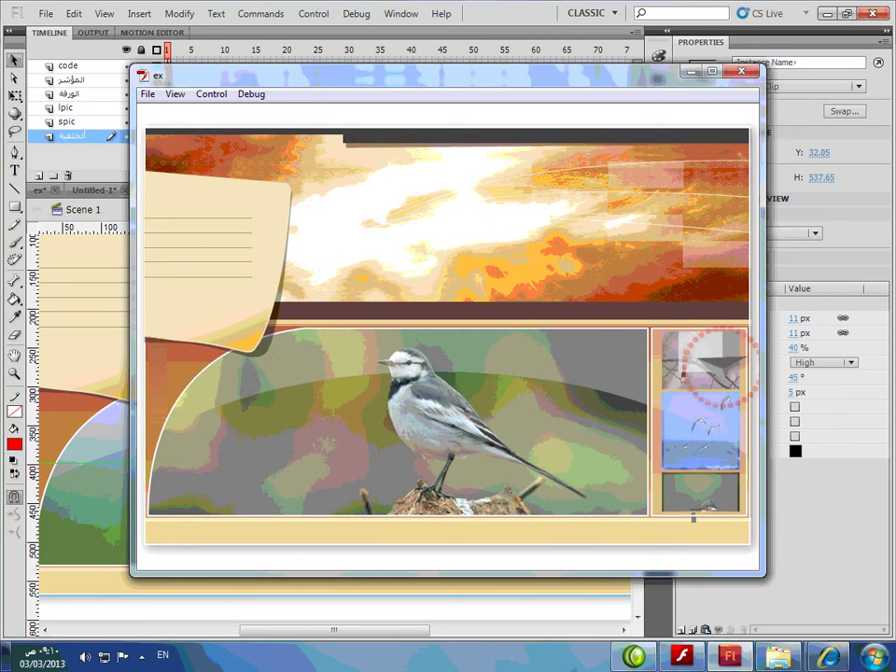
# - Close the running preview, switch to the ex document with the pic and bg layers, and test its movie
pyautogui.hotkey('ctrl', 'w')
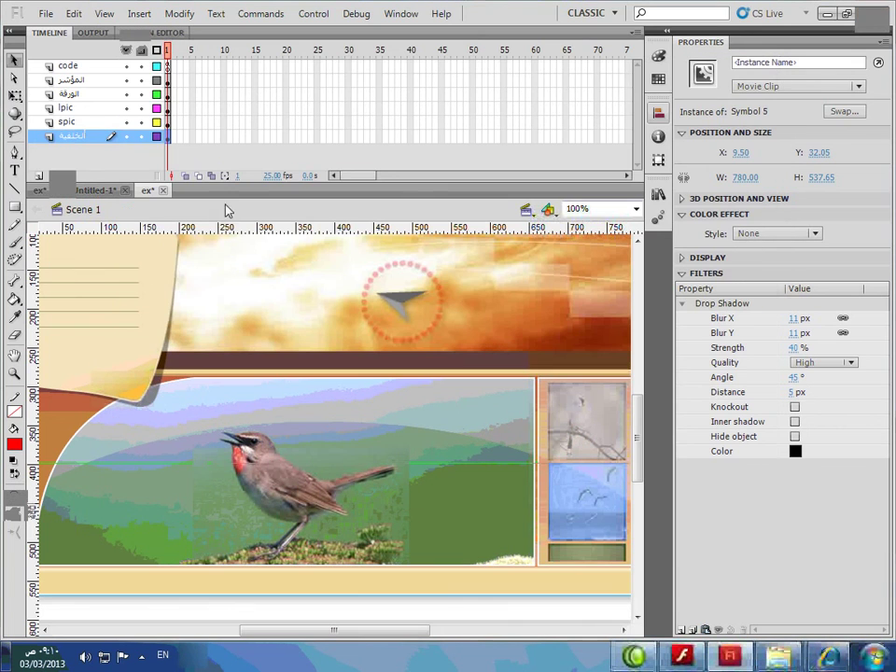
pyautogui.click(40, 190)
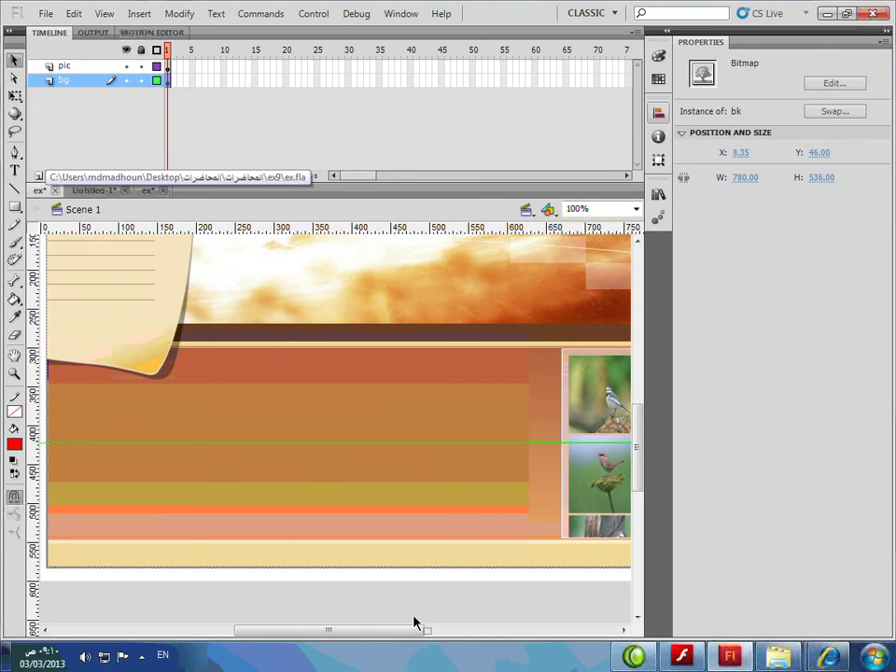
pyautogui.moveTo(403, 630); pyautogui.dragTo(450, 631)
pyautogui.click(577, 566)
pyautogui.hotkey('ctrl', 'Return')
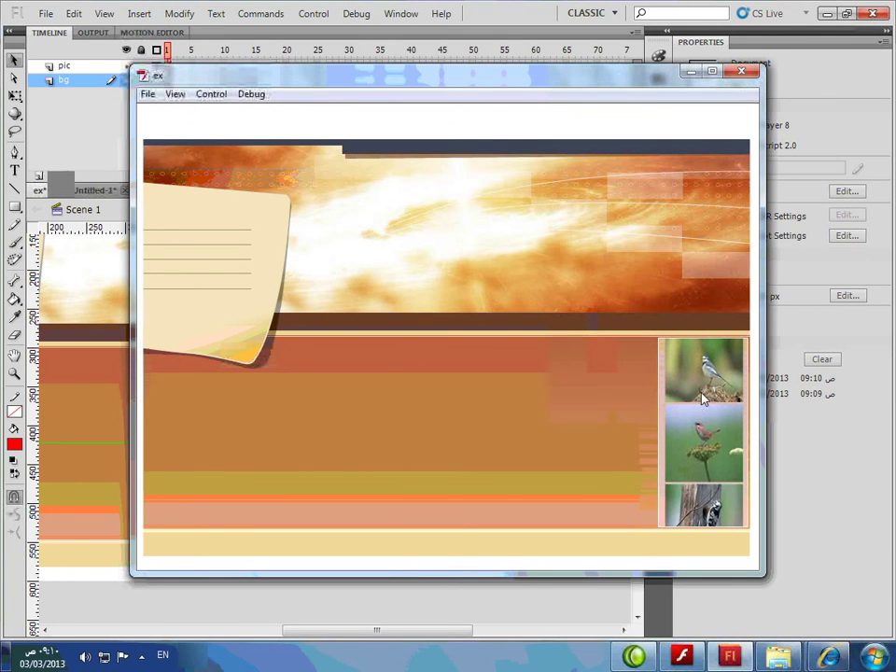
pyautogui.click(742, 72)
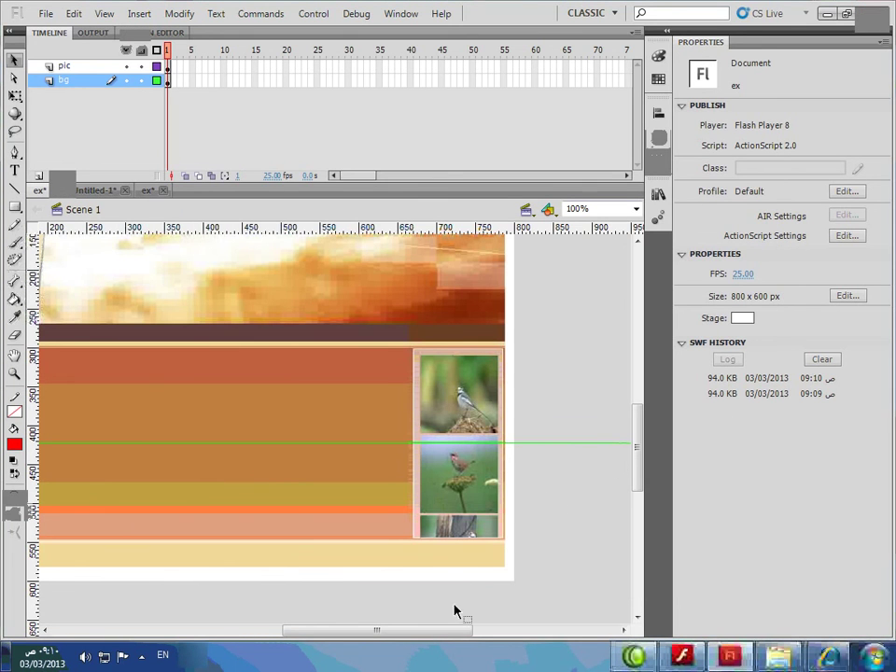
# - Draw a strokeless red rectangle about 658 × 244 px on the bg layer, covering the striped area beside the thumbnails
pyautogui.moveTo(438, 635); pyautogui.dragTo(380, 631)
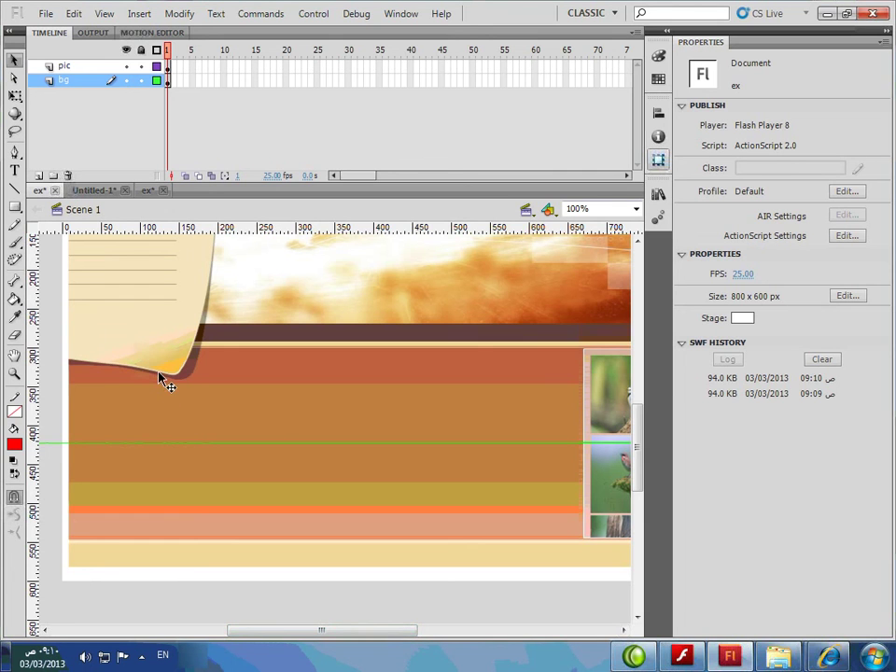
pyautogui.click(14, 206)
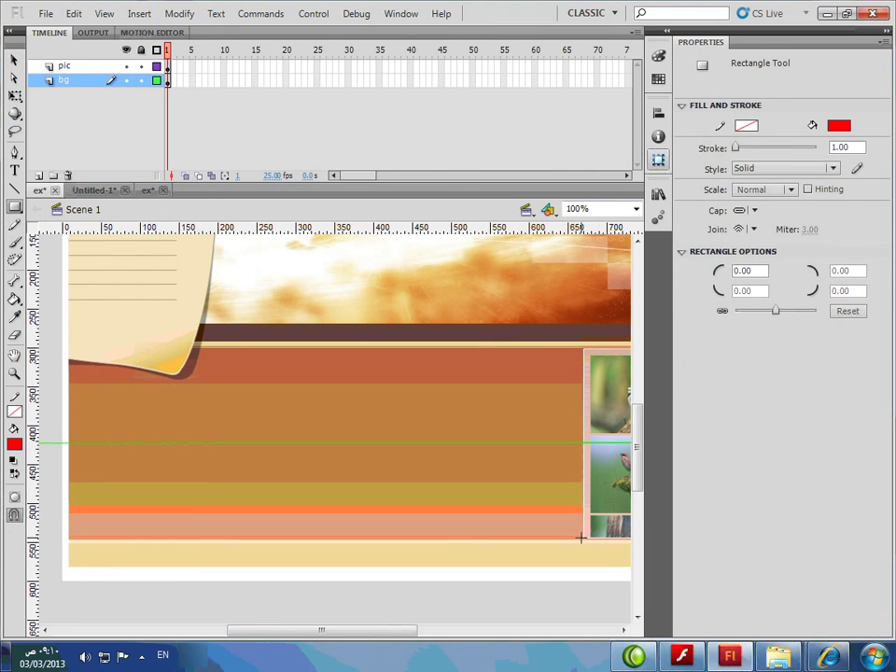
pyautogui.moveTo(581, 539); pyautogui.dragTo(72, 347)
pyautogui.click(14, 59)
pyautogui.click(426, 419)
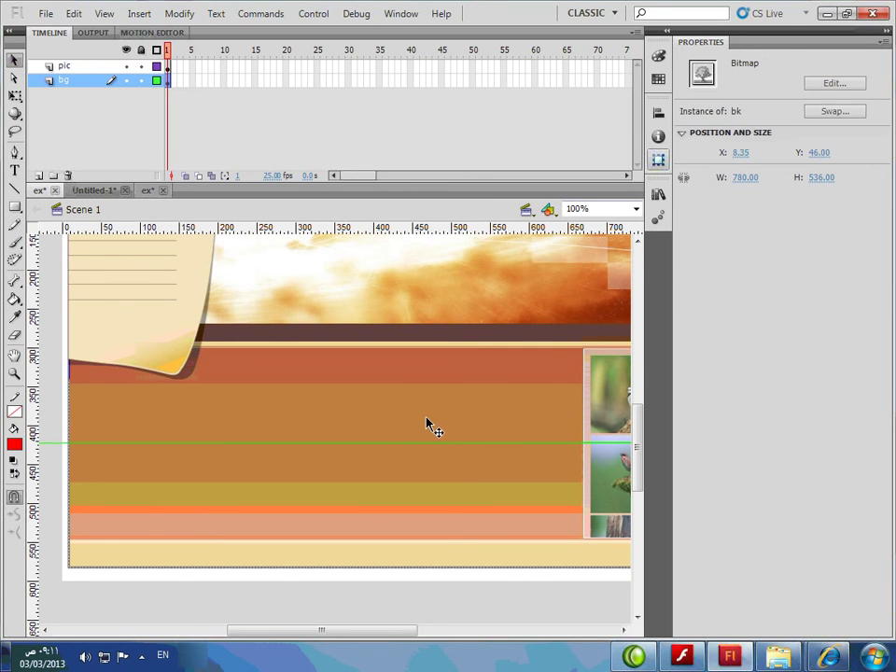
# - Hide the bg layer briefly to check what the pic layer contains, and show it again
pyautogui.click(126, 80)
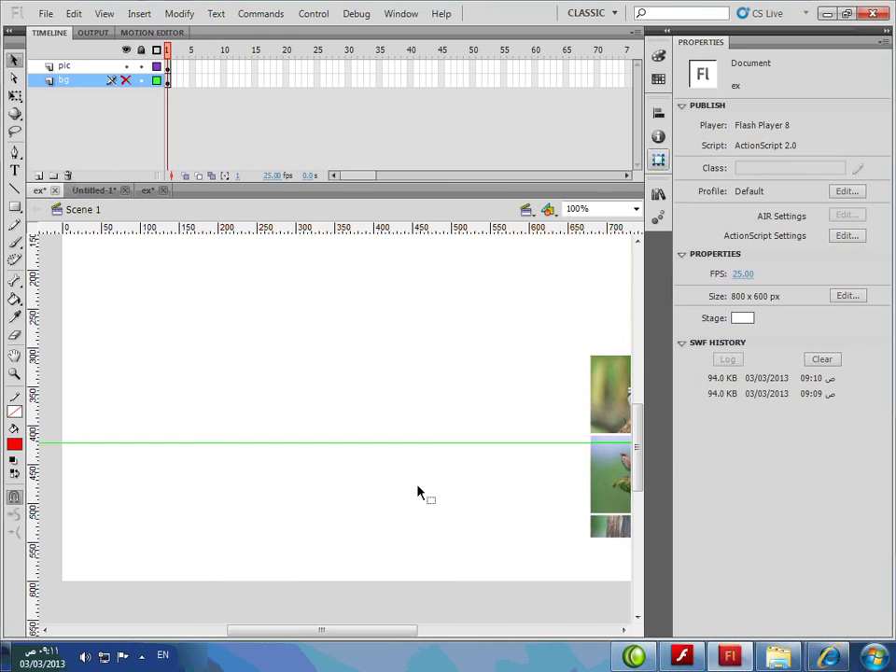
pyautogui.click(169, 67)
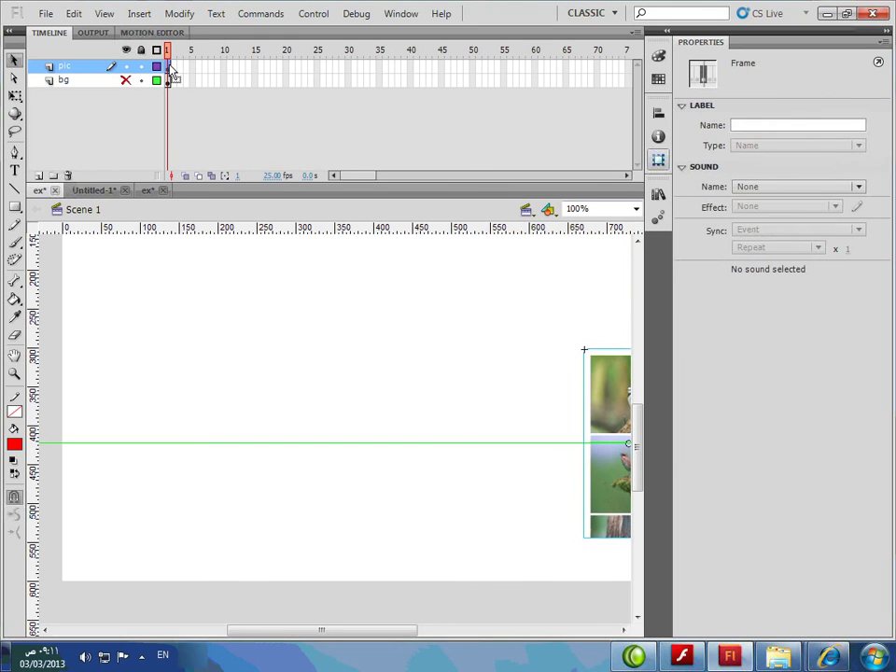
pyautogui.click(126, 80)
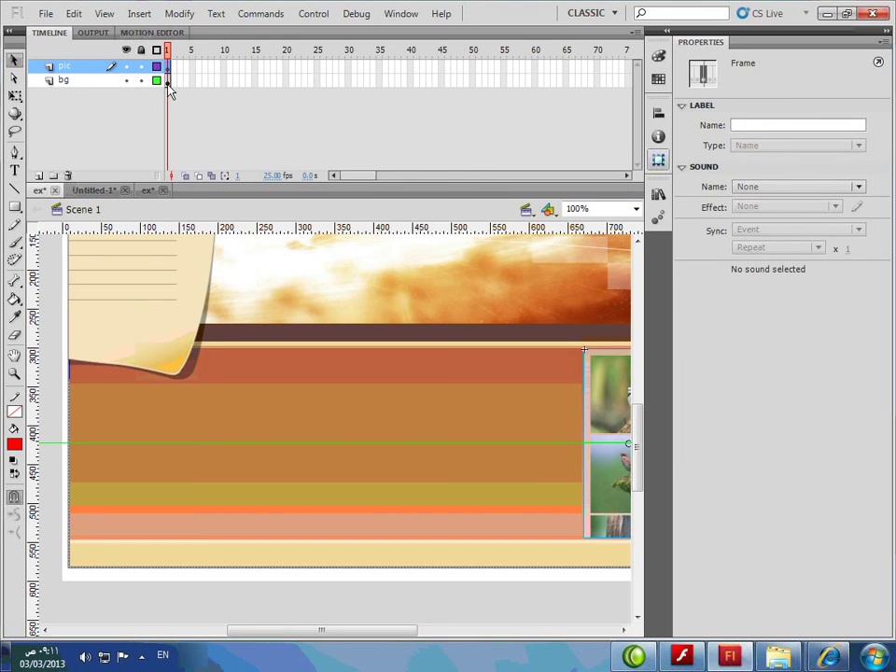
# - Copy the red rectangle beneath the background bitmap by temporarily deleting the bitmap, and undo the deletion
pyautogui.click(103, 80)
pyautogui.click(311, 507)
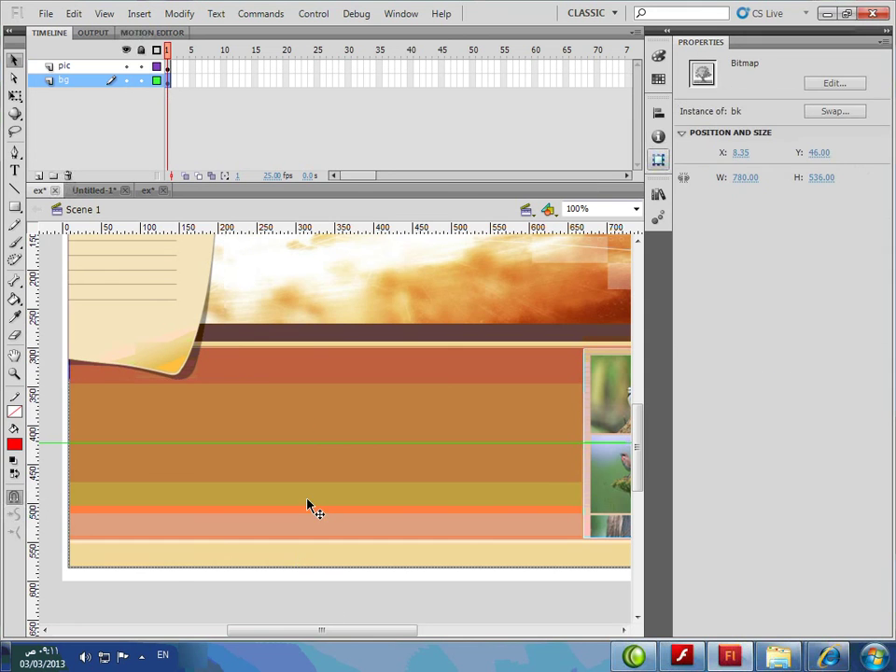
pyautogui.press('Delete')
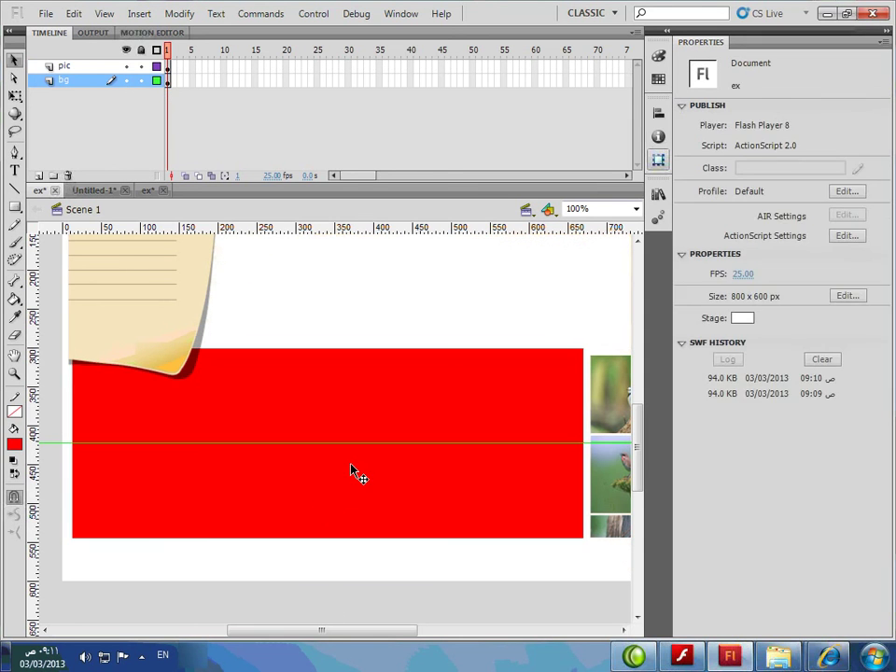
pyautogui.click(352, 472)
pyautogui.press('Delete')
pyautogui.hotkey('ctrl', 'z')
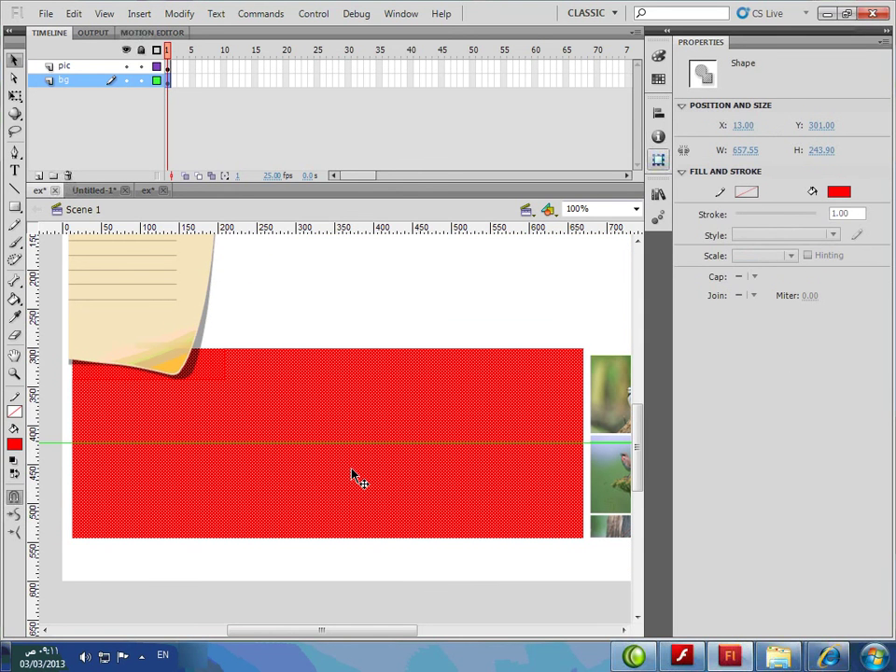
pyautogui.hotkey('ctrl', 'z')
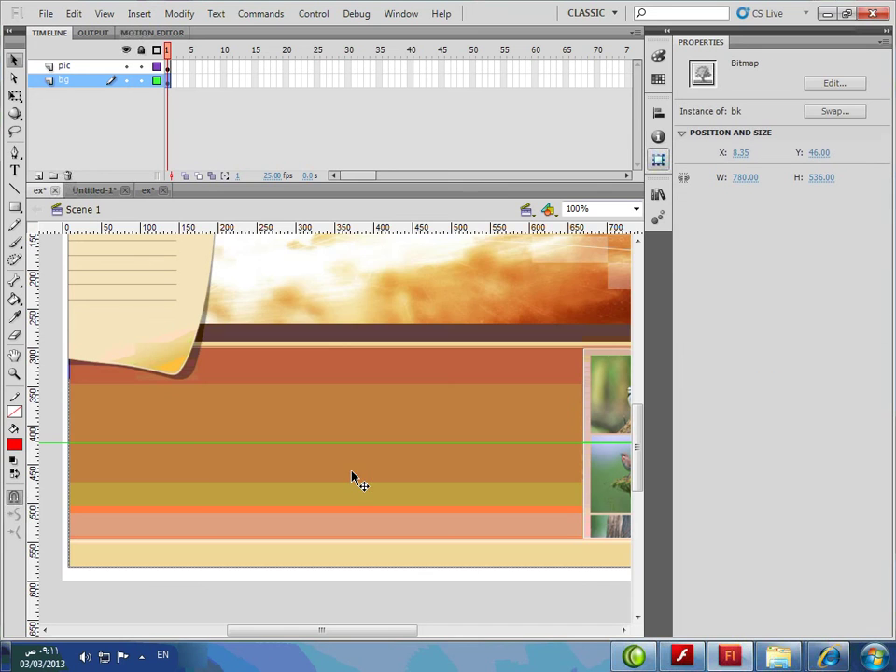
# - Insert a new layer above bg and paste the red rectangle in place on it
pyautogui.click(518, 609)
pyautogui.rightClick(79, 80)
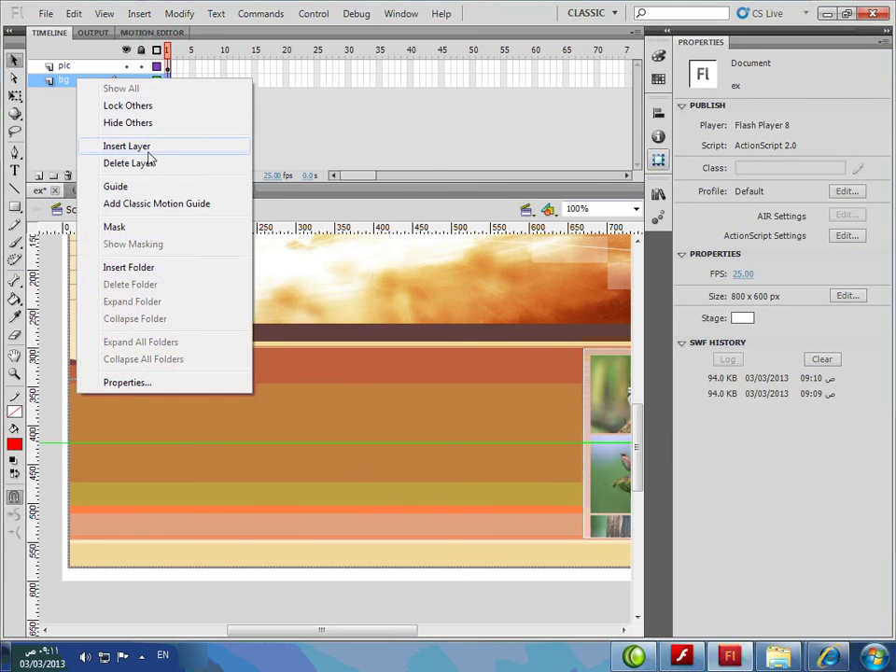
pyautogui.click(126, 146)
pyautogui.doubleClick(75, 82)
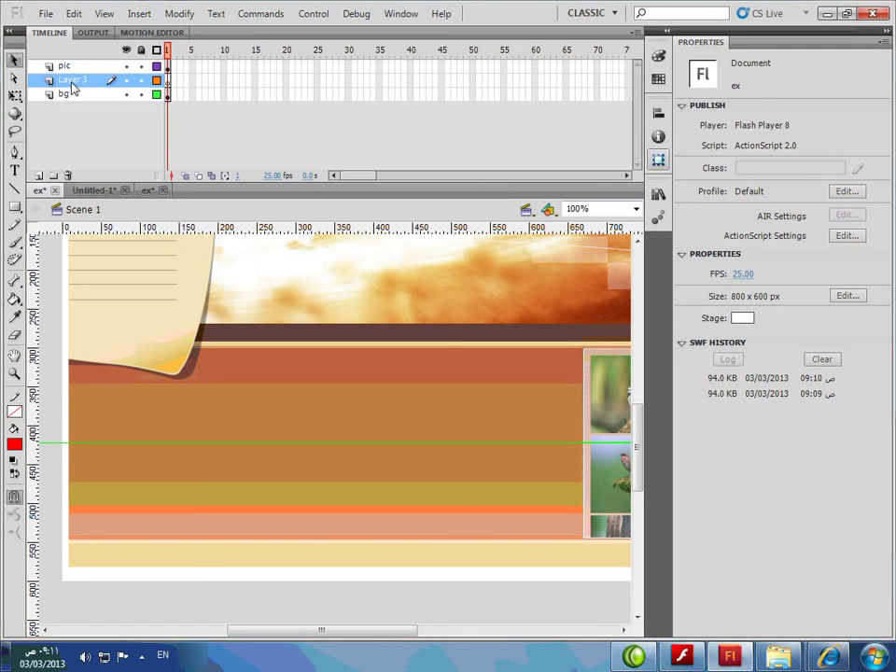
pyautogui.press('Return')
pyautogui.hotkey('ctrl', 'shift', 'v')
pyautogui.click(379, 401)
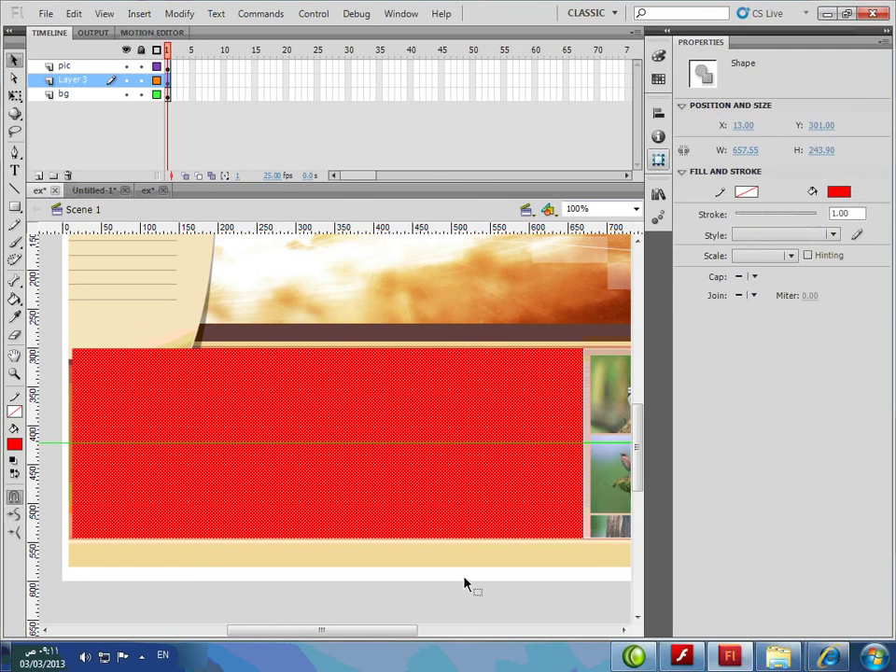
# - Nudge the pasted red rectangle 4 px left to X 9 so it meets the background's left edge
pyautogui.press('Left')
pyautogui.press('Left')
pyautogui.press('Left')
pyautogui.press('Left')
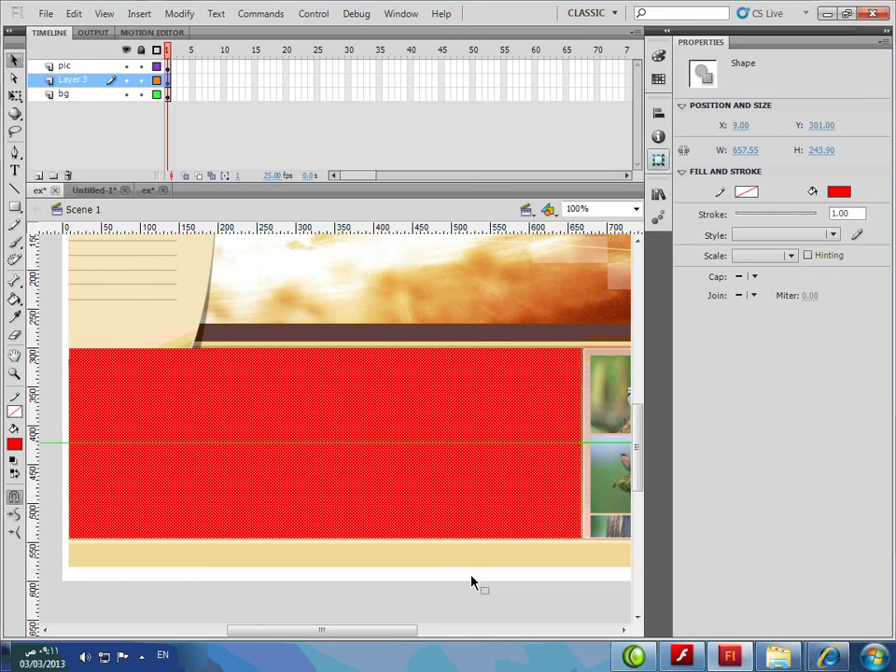
# - Convert the red rectangle to a movie clip symbol with upper-left registration and open it for editing
pyautogui.press('F8')
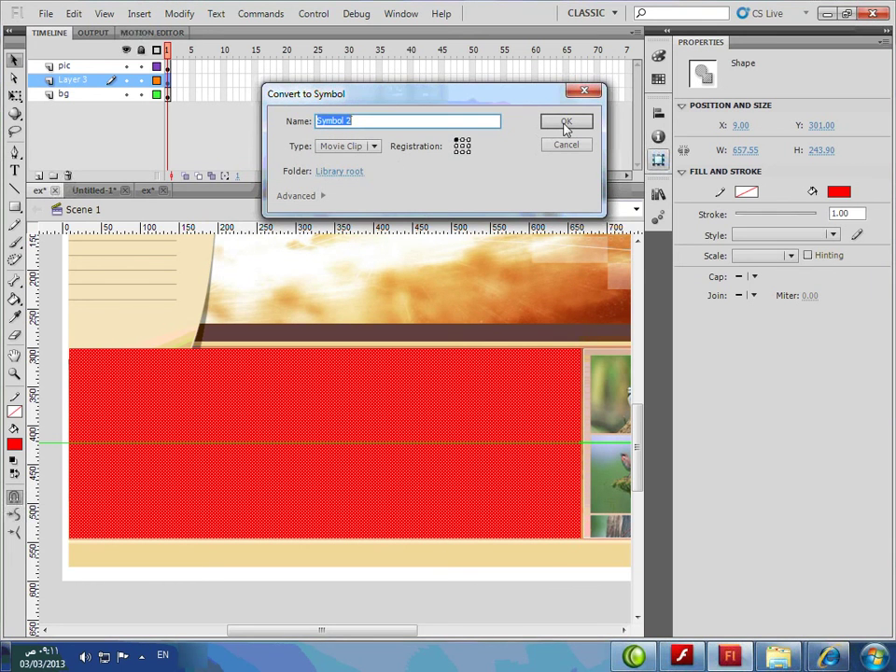
pyautogui.click(565, 124)
pyautogui.doubleClick(511, 411)
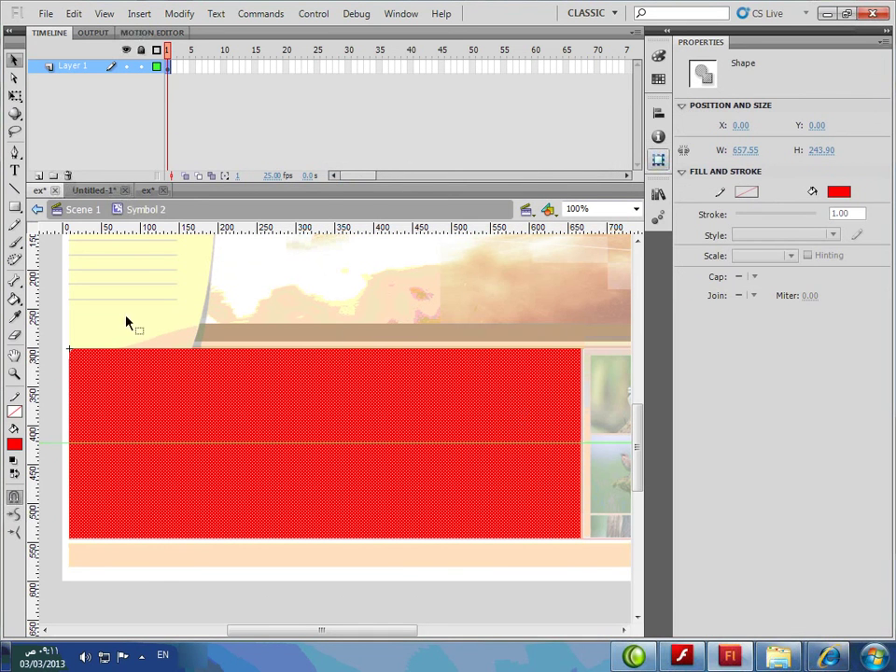
# - Draw a black diagonal line from the rectangle's lower-left corner to its upper edge and bend it outward into an arc
pyautogui.click(50, 370)
pyautogui.click(14, 187)
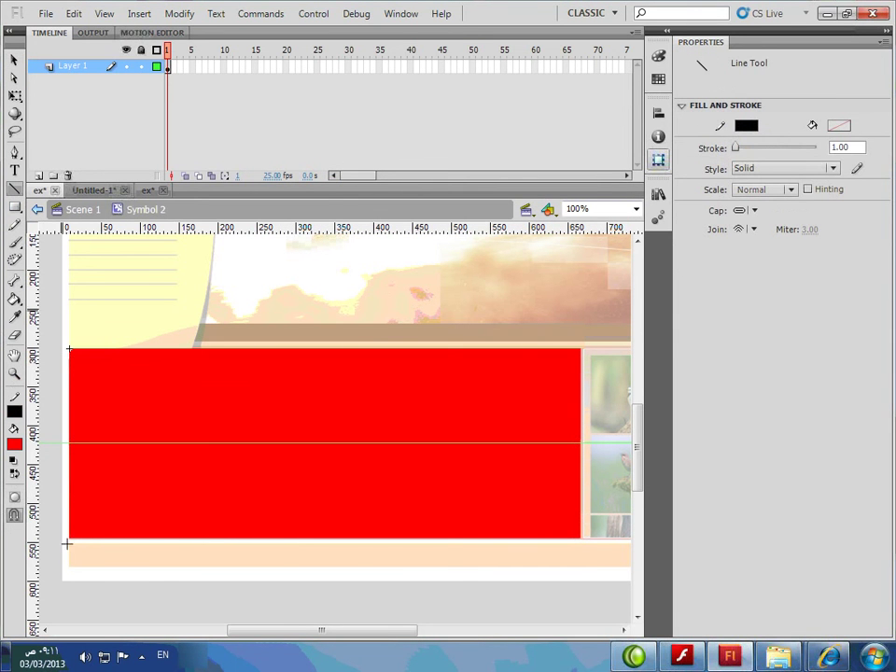
pyautogui.moveTo(67, 538); pyautogui.dragTo(233, 352)
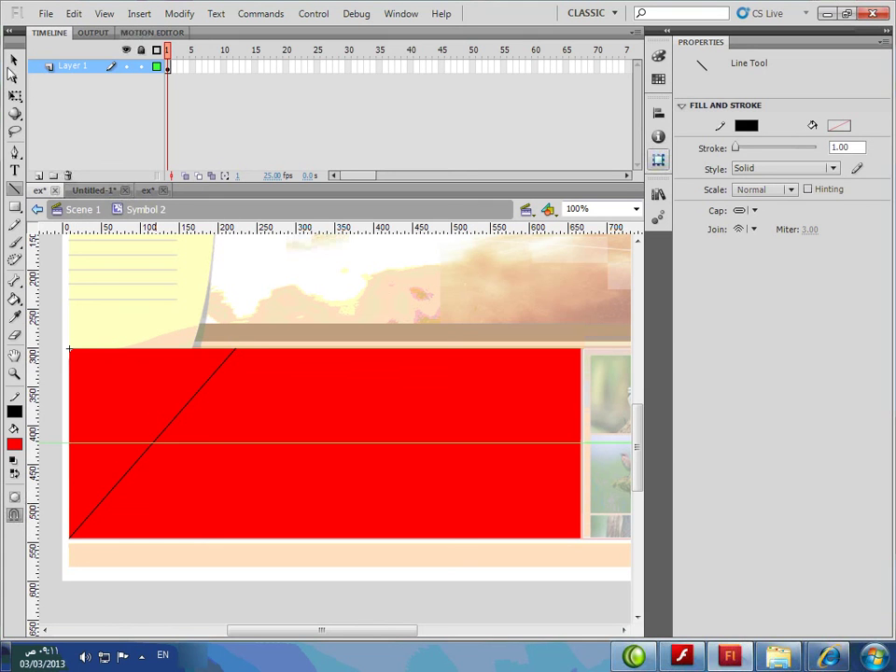
pyautogui.press('v')
pyautogui.moveTo(183, 419); pyautogui.dragTo(126, 378)
# - Delete the red fill outside the arc and the arc line itself, leaving a rounded upper-left corner
pyautogui.click(103, 385)
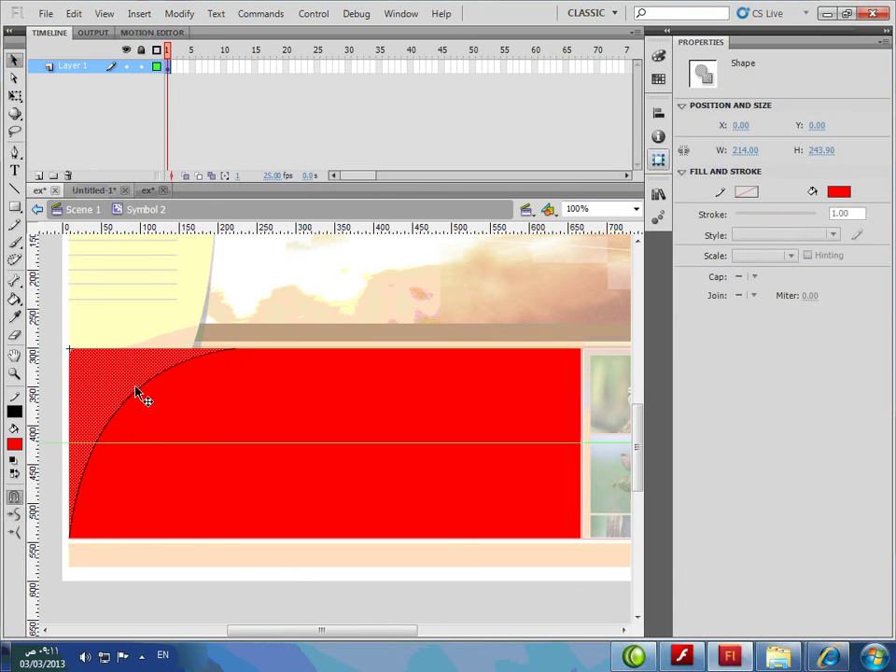
pyautogui.press('Delete')
pyautogui.click(143, 396)
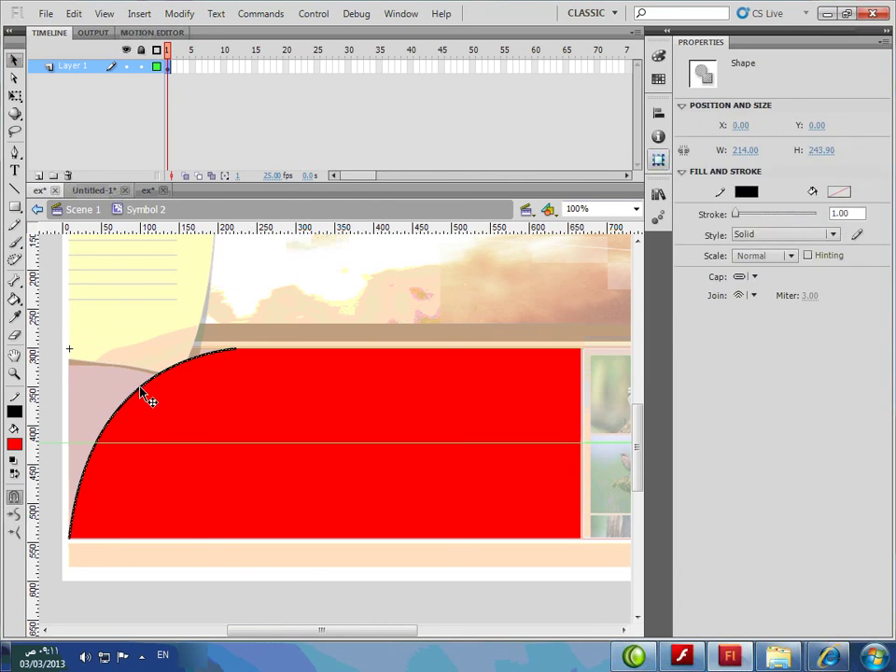
pyautogui.press('Delete')
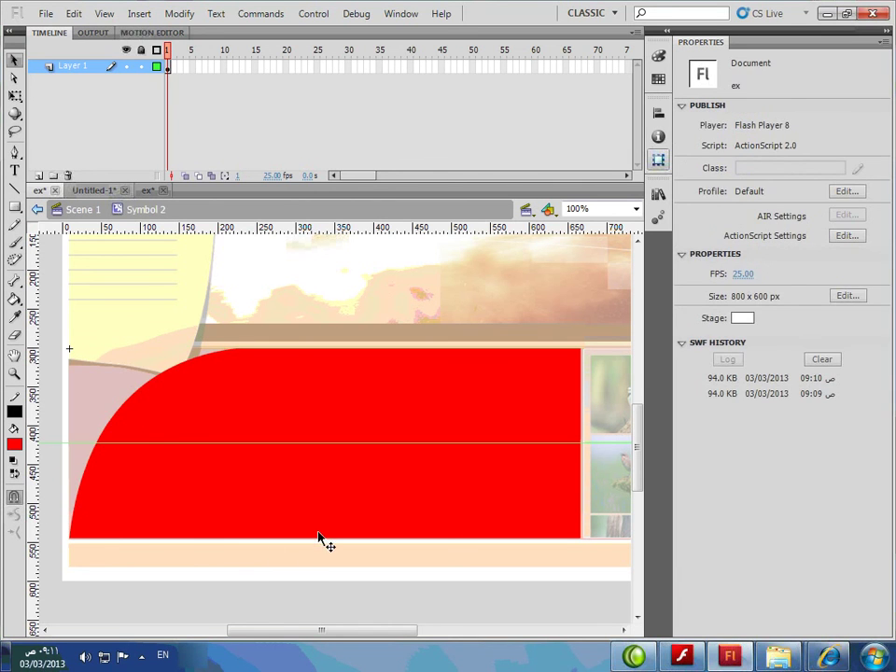
# - Insert a new layer inside the symbol and move it below the red shape's layer
pyautogui.rightClick(79, 67)
pyautogui.click(126, 134)
pyautogui.moveTo(65, 65); pyautogui.dragTo(62, 94)
# - Switch to the file explorer and open the pic folder within أجزاء المثال in ex9
pyautogui.hotkey('alt', 'Tab')
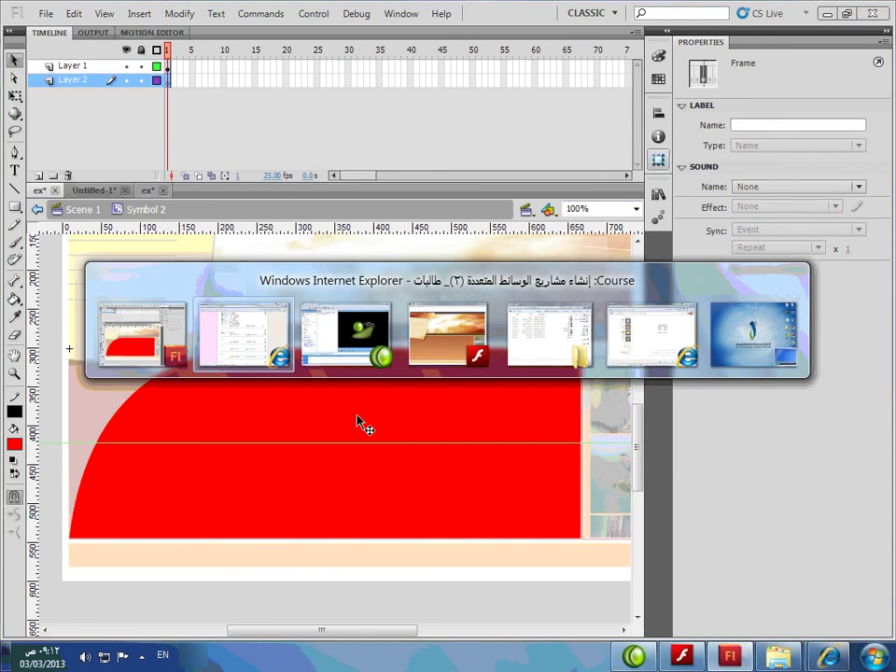
pyautogui.hotkey('alt', 'Tab')
pyautogui.hotkey('alt', 'Tab')
pyautogui.hotkey('alt', 'Tab')
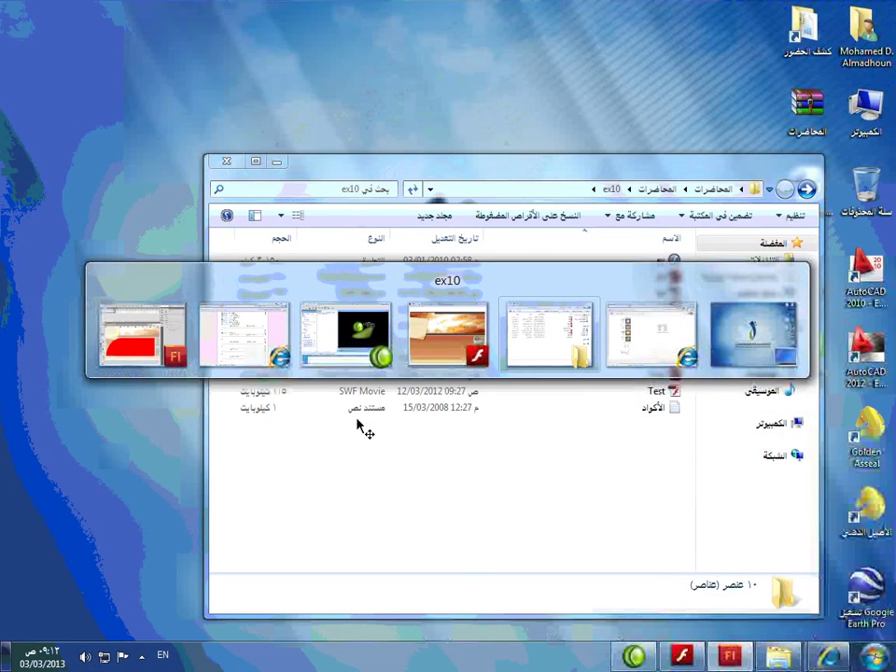
pyautogui.press('BackSpace')
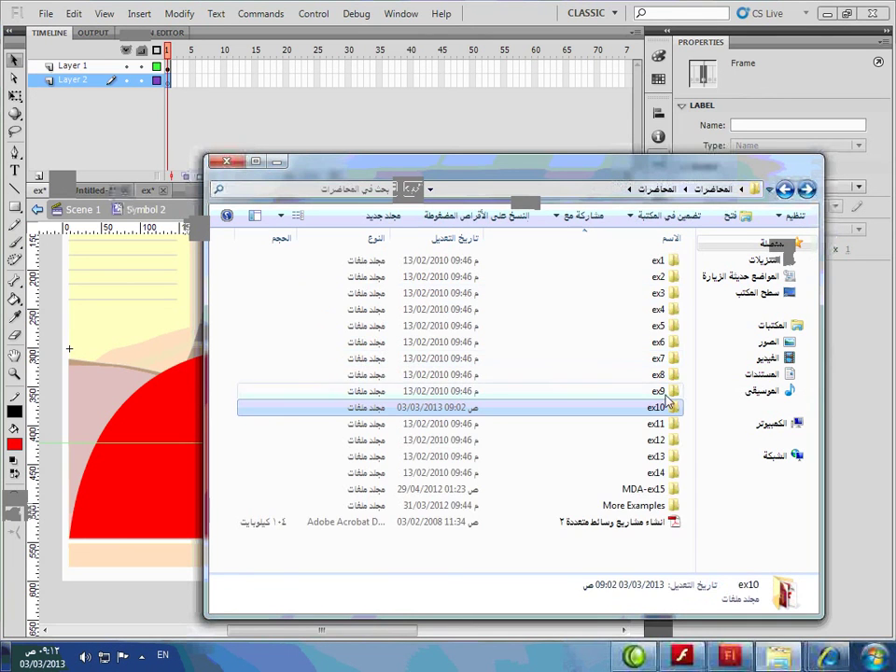
pyautogui.doubleClick(668, 351)
pyautogui.doubleClick(658, 260)
pyautogui.doubleClick(658, 269)
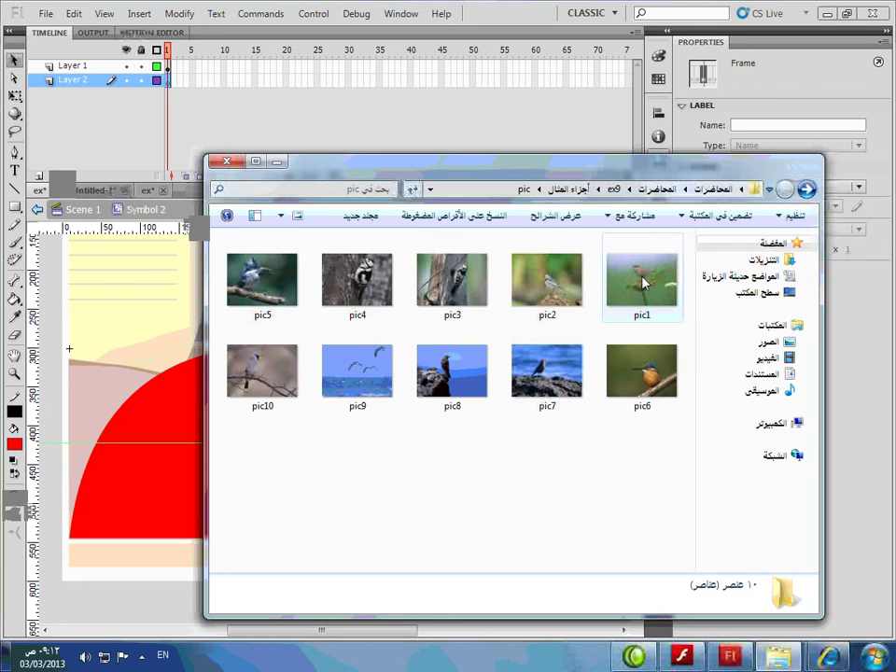
# - Place pic1 on Layer 2 behind the red shape, positioned at X 20.45 and Y -1
pyautogui.moveTo(642, 283); pyautogui.dragTo(452, 401)
pyautogui.moveTo(305, 466); pyautogui.dragTo(306, 474)
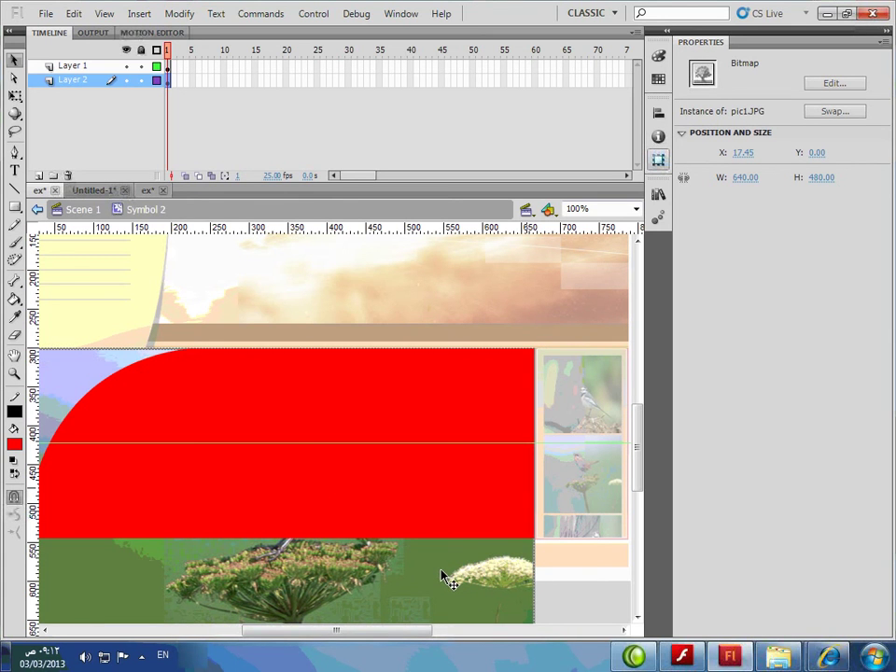
pyautogui.press('Up')
pyautogui.press('Right')
pyautogui.press('Right')
pyautogui.press('Right')
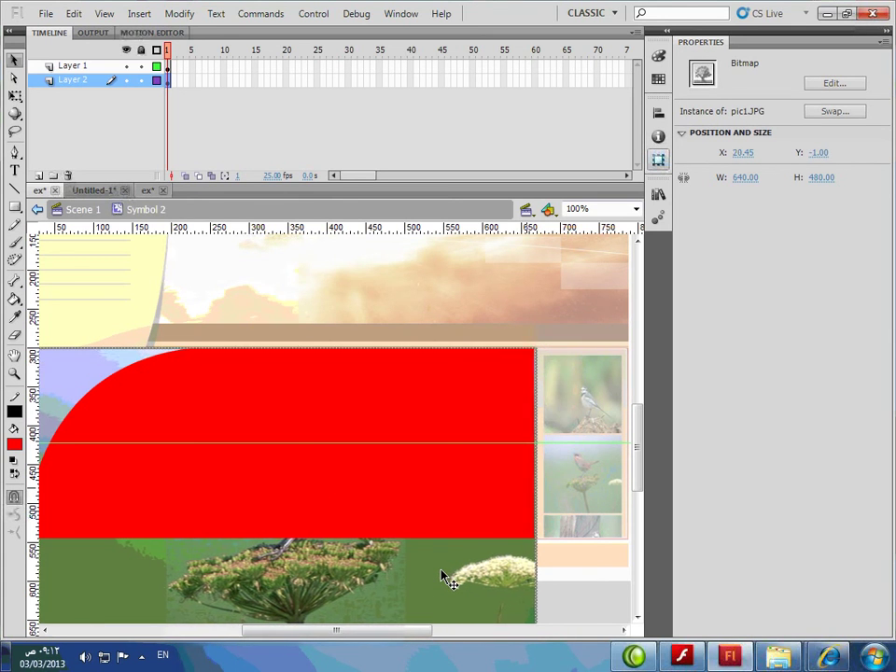
# - Scale the pic1 bitmap proportionally to 690 × 517.5 px so it spans the full width of the red shape
pyautogui.moveTo(413, 631); pyautogui.dragTo(394, 633)
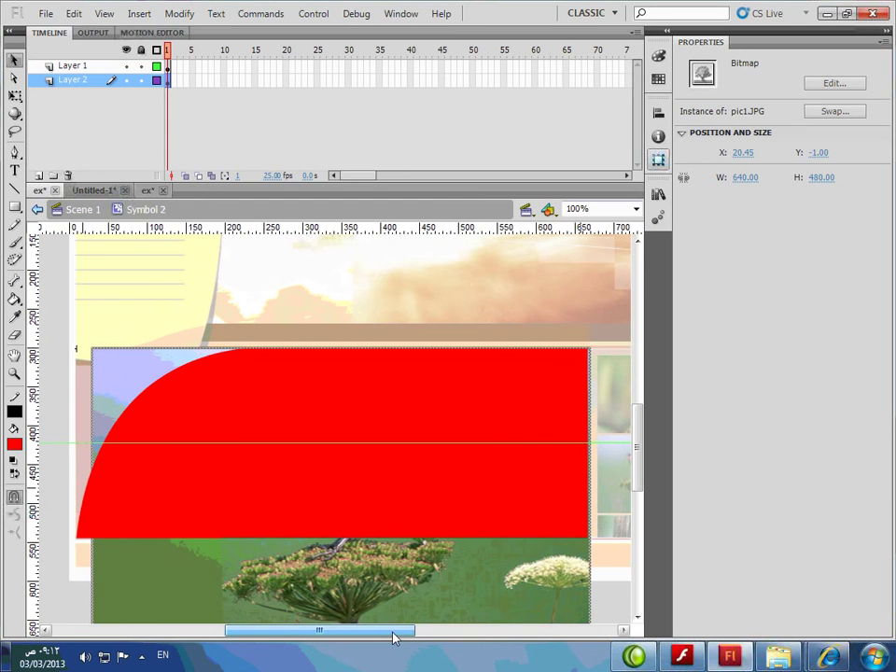
pyautogui.press('q')
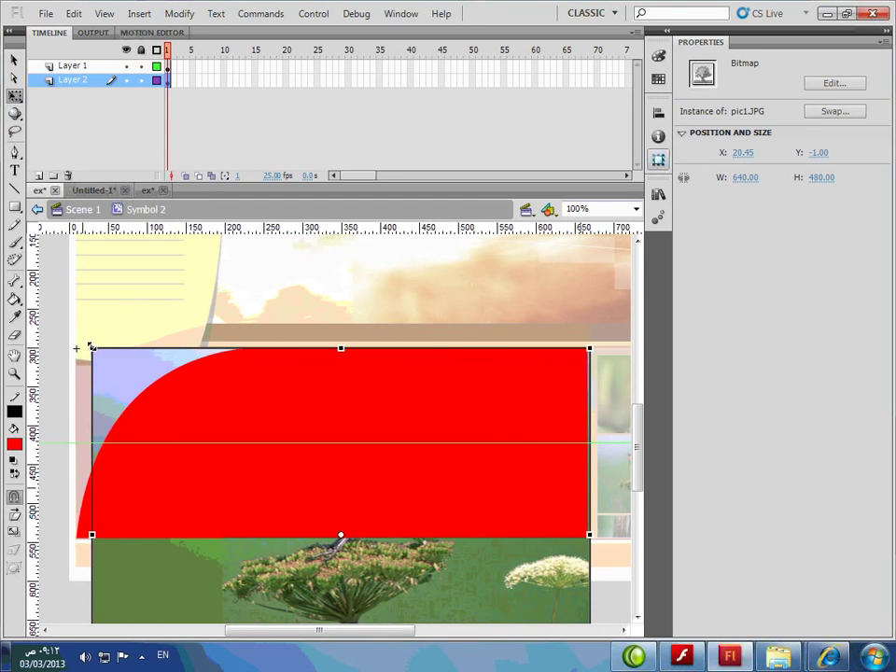
pyautogui.moveTo(74, 346); pyautogui.dragTo(77, 321)
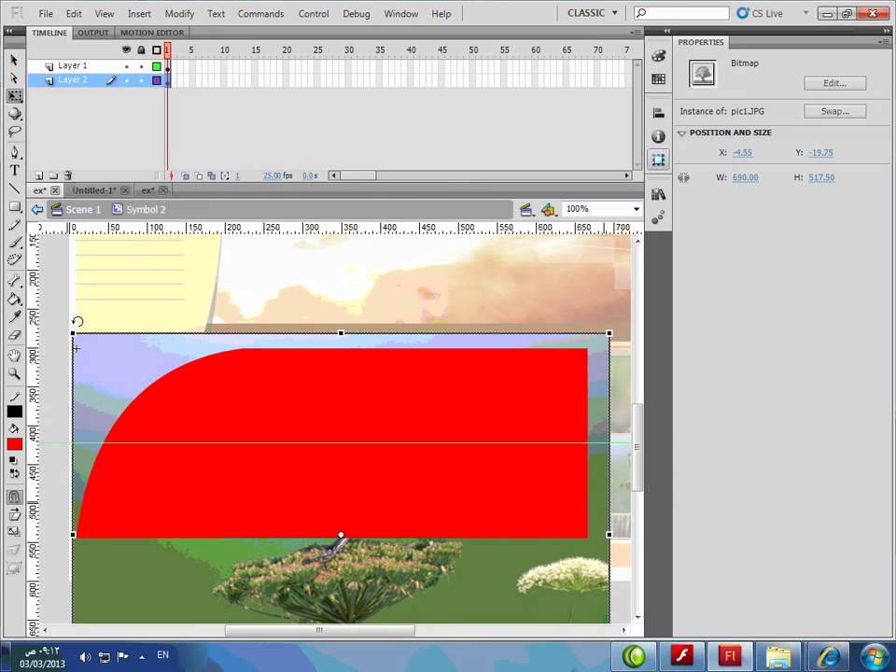
pyautogui.click(14, 59)
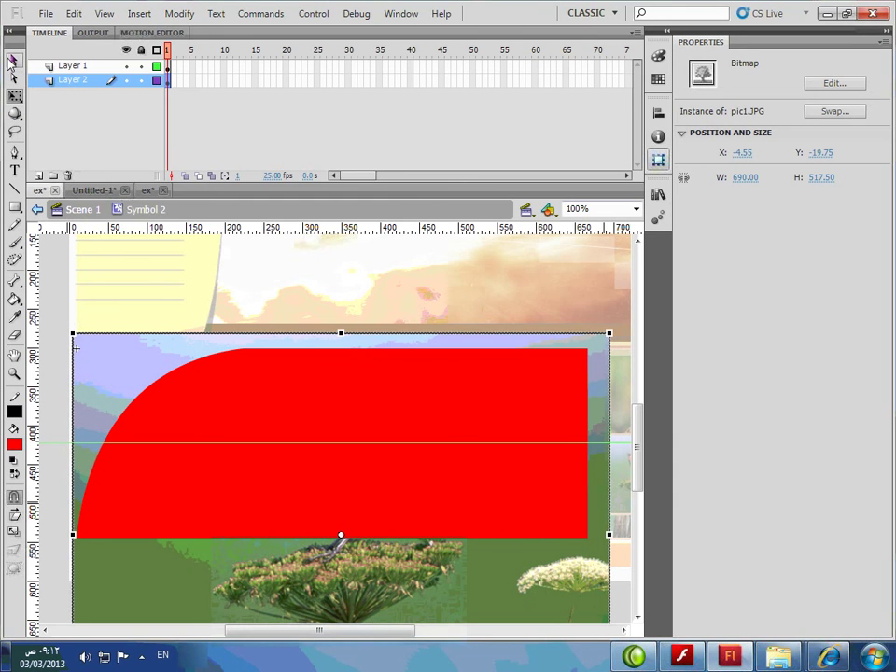
# - Add a keyframe at frame 2 of Layer 2, replace its bitmap with pic2, and scale it proportionally to 682 × 511.5 px
pyautogui.click(171, 81)
pyautogui.hotkey('alt', 'Tab')
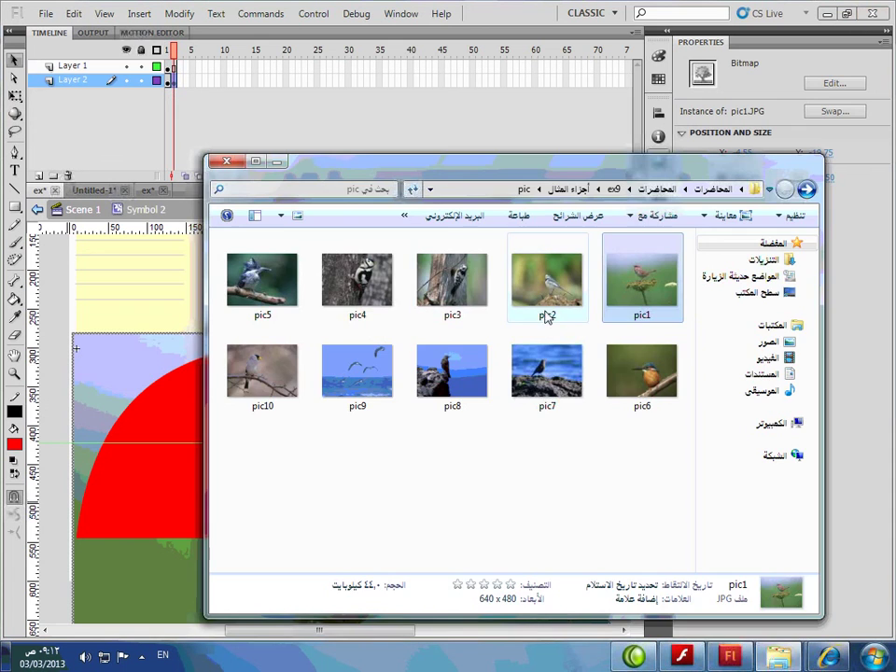
pyautogui.hotkey('alt', 'Tab')
pyautogui.press('Delete')
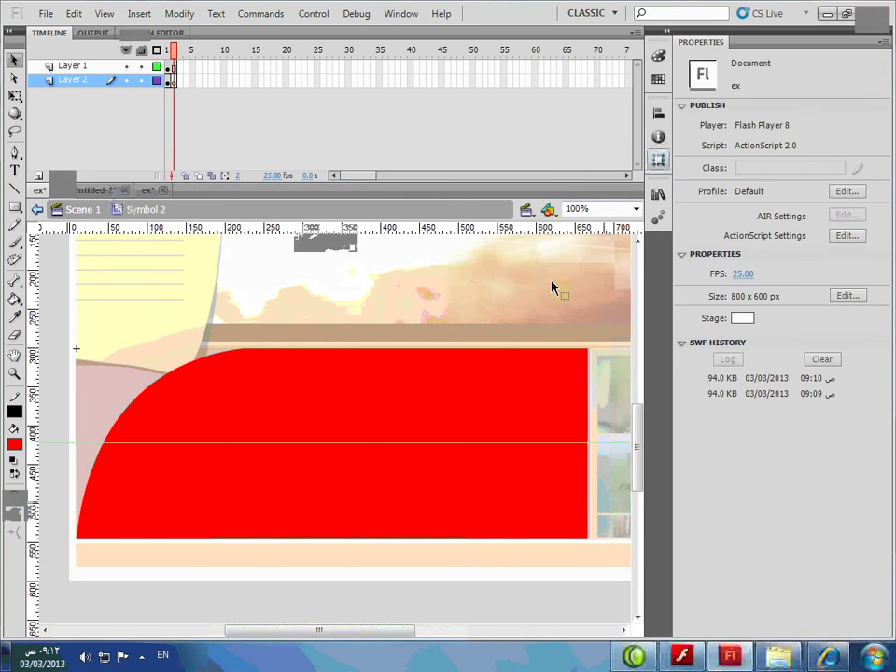
pyautogui.hotkey('alt', 'Tab')
pyautogui.moveTo(554, 286); pyautogui.dragTo(438, 484)
pyautogui.hotkey('alt', 'Tab')
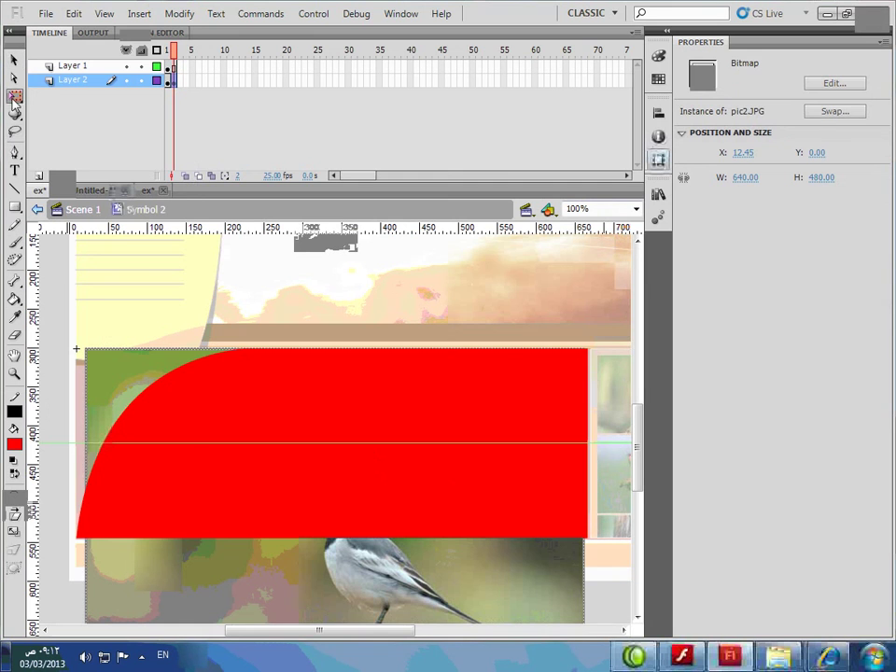
pyautogui.click(15, 95)
pyautogui.moveTo(80, 349); pyautogui.dragTo(67, 333)
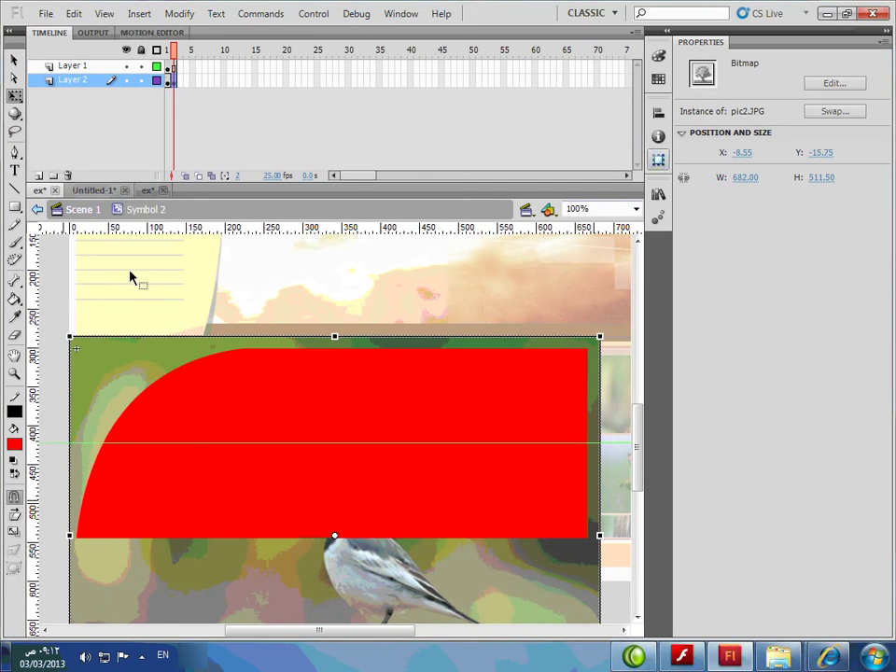
# - Add a blank keyframe at frame 3 of Layer 2, place pic3 there, and scale it proportionally to about 682.65 × 512 px
pyautogui.press('F7')
pyautogui.hotkey('alt', 'Tab')
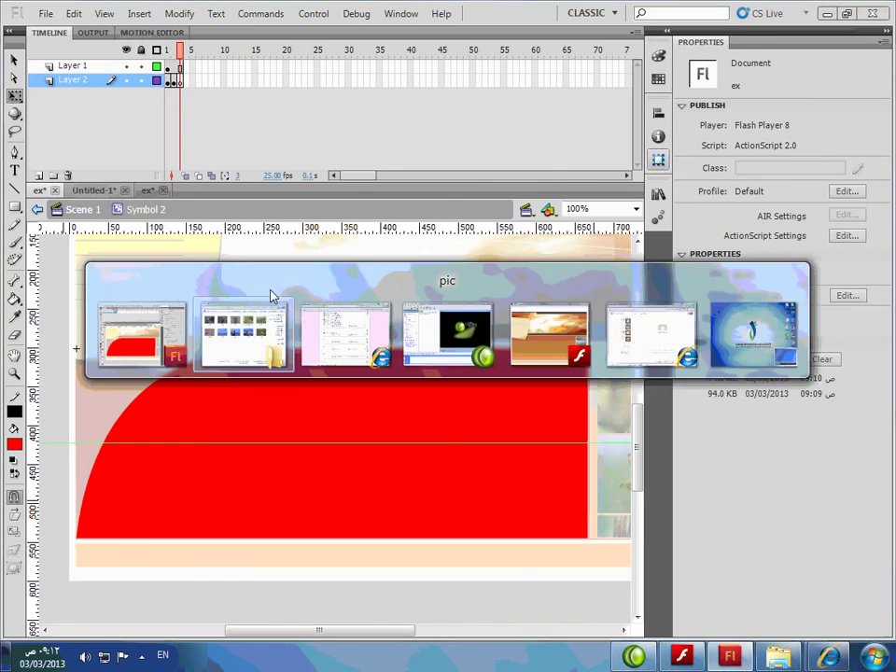
pyautogui.moveTo(450, 279); pyautogui.dragTo(352, 416)
pyautogui.hotkey('alt', 'Tab')
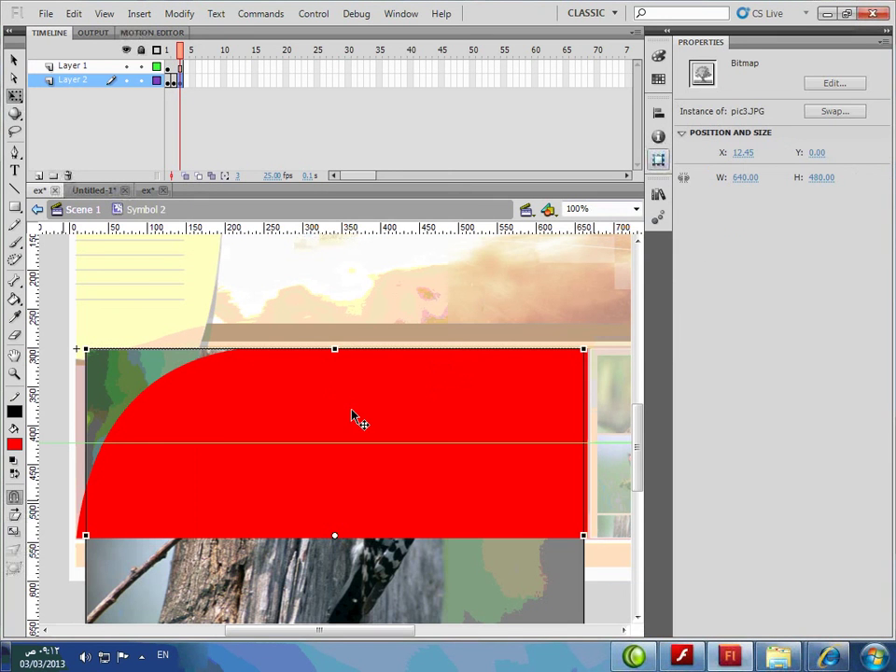
pyautogui.moveTo(81, 349)
pyautogui.mouseDown()
pyautogui.moveTo(61, 332)
pyautogui.moveTo(67, 336)
pyautogui.mouseUp()
# - Add a keyframe at frame 4 of Layer 2, replace its bitmap with pic4, and scale it proportionally to 698 × 523.5 px
pyautogui.press('F6')
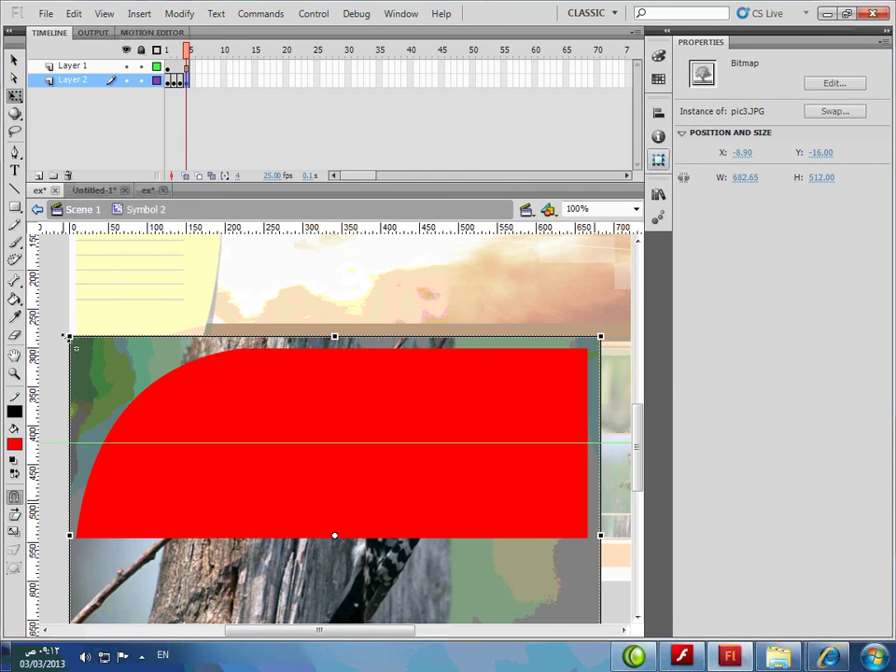
pyautogui.hotkey('alt', 'Tab')
pyautogui.hotkey('alt', 'Tab')
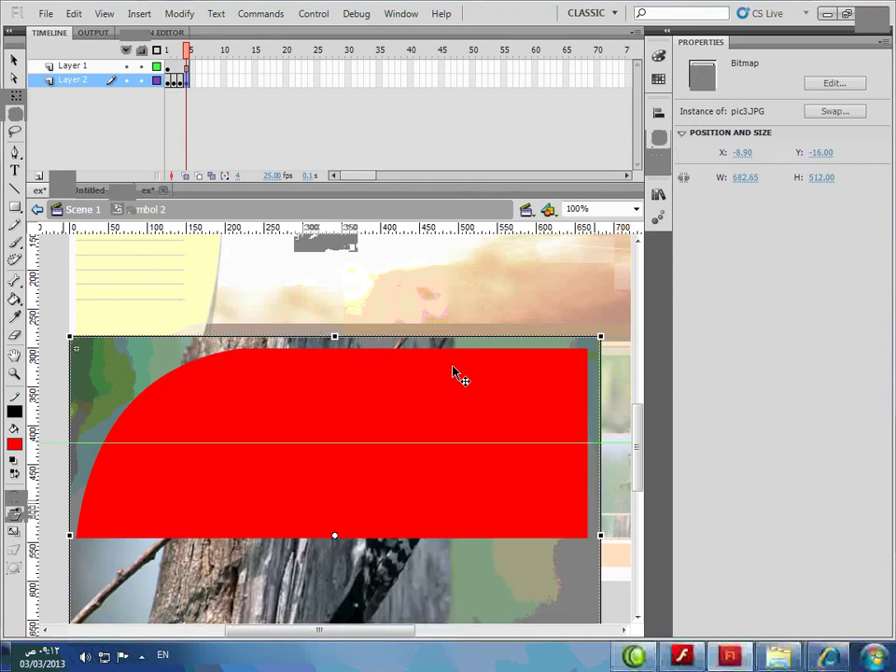
pyautogui.press('Delete')
pyautogui.hotkey('alt', 'Tab')
pyautogui.press('Escape')
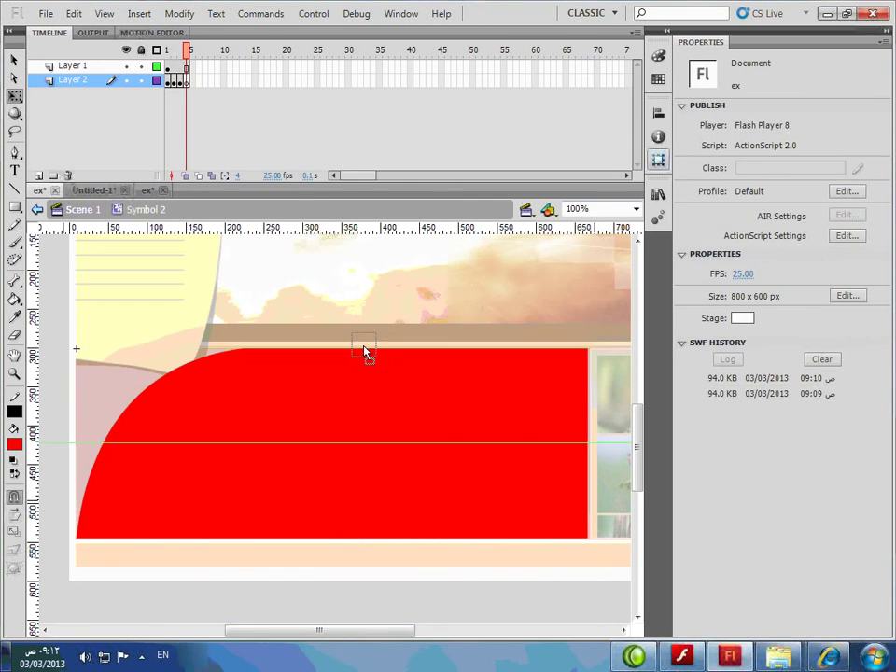
pyautogui.hotkey('ctrl', 'shift', 'v')
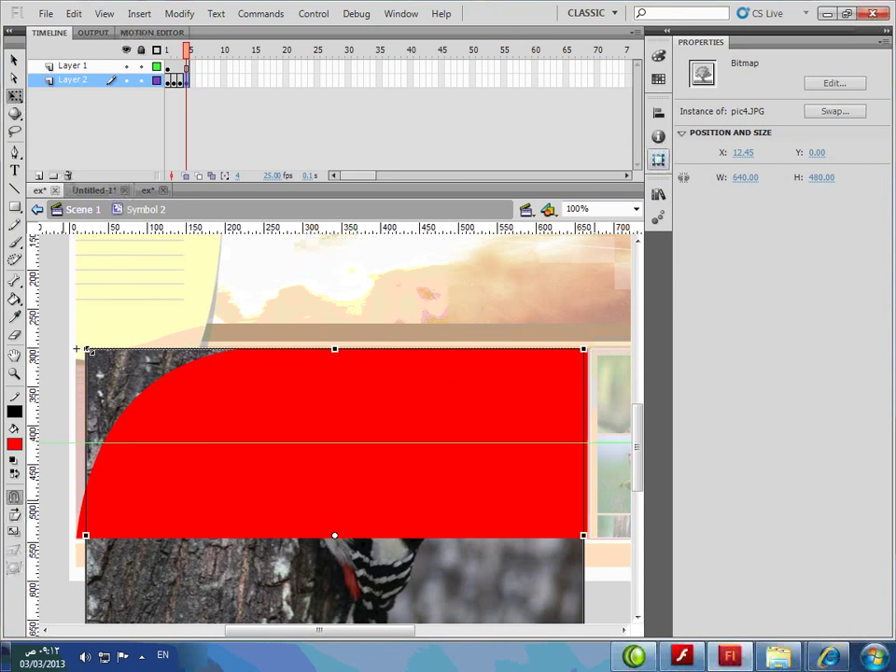
pyautogui.moveTo(85, 349); pyautogui.dragTo(64, 330)
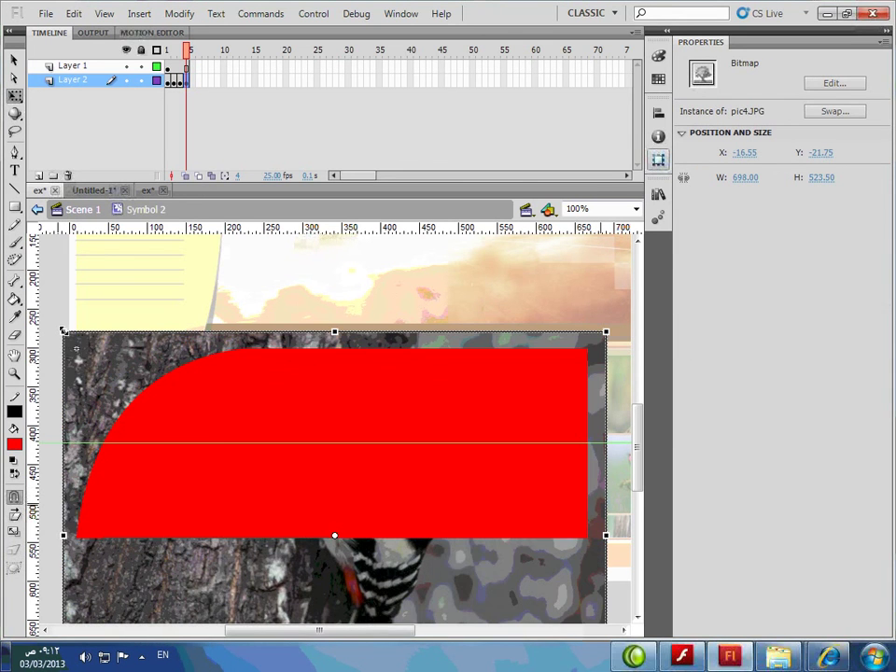
# - Add a stop() action to frame 1 of Layer 2 and test the movie
pyautogui.click(168, 81)
pyautogui.rightClick(168, 82)
pyautogui.click(276, 495)
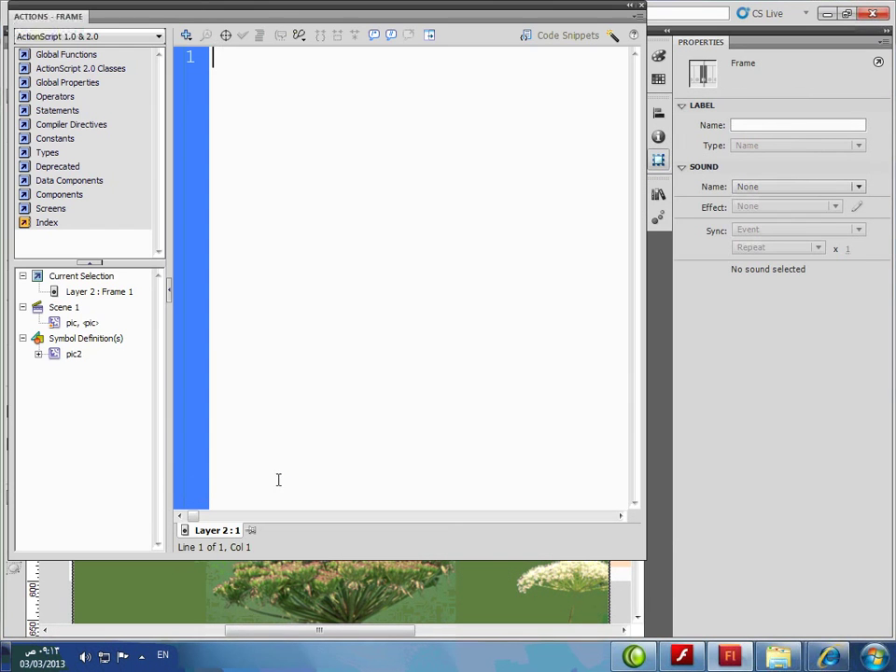
pyautogui.write('stop()')
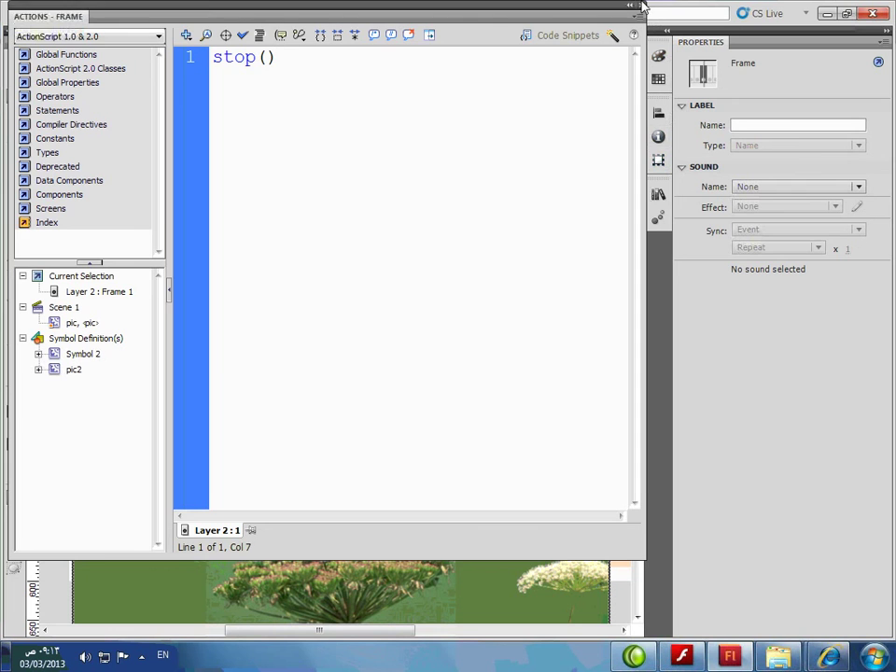
pyautogui.press('F9')
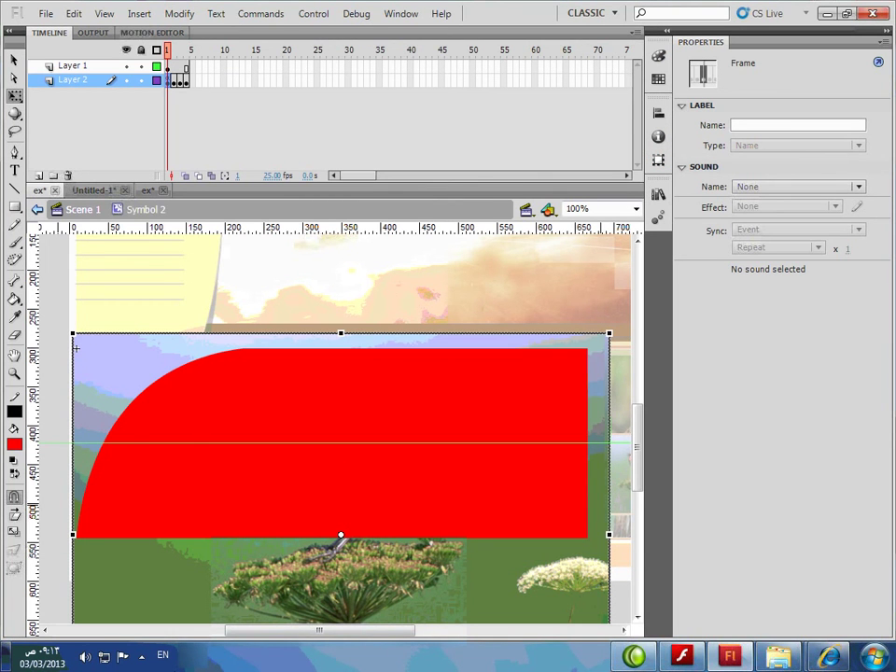
pyautogui.click(52, 403)
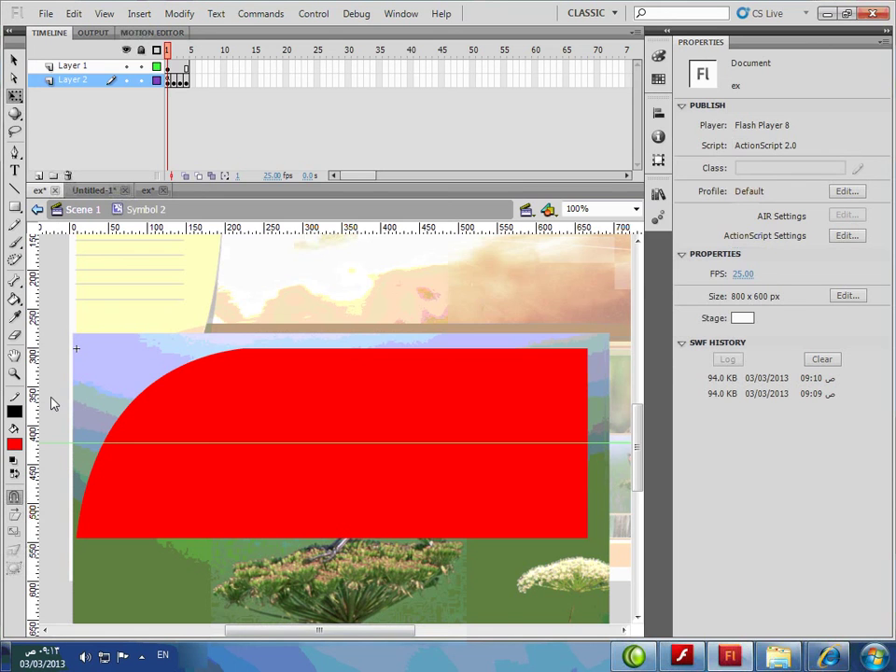
pyautogui.hotkey('ctrl', 'Return')
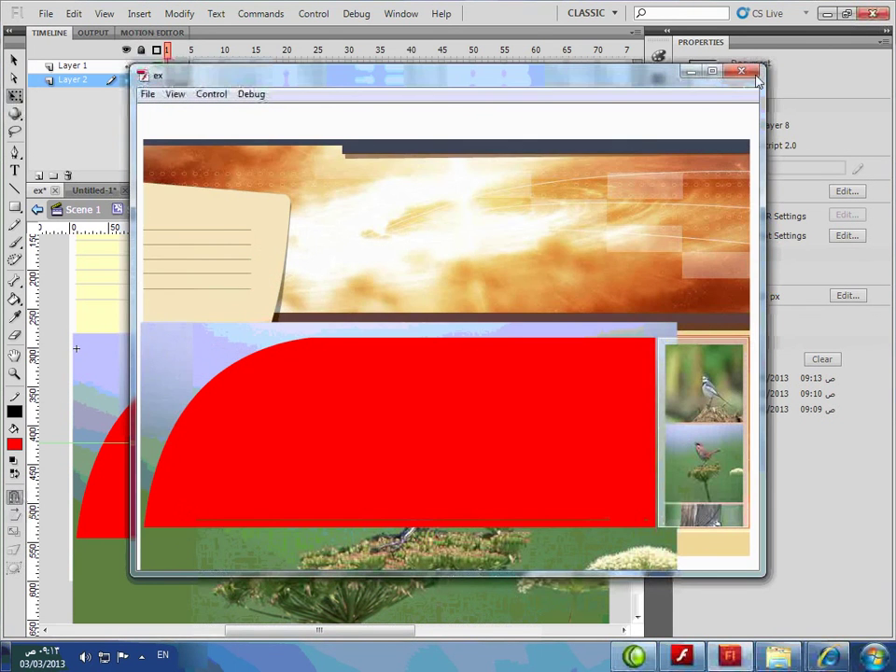
pyautogui.click(744, 72)
# - Turn Layer 1 with the red shape into a mask for Layer 2 and test the movie
pyautogui.rightClick(93, 65)
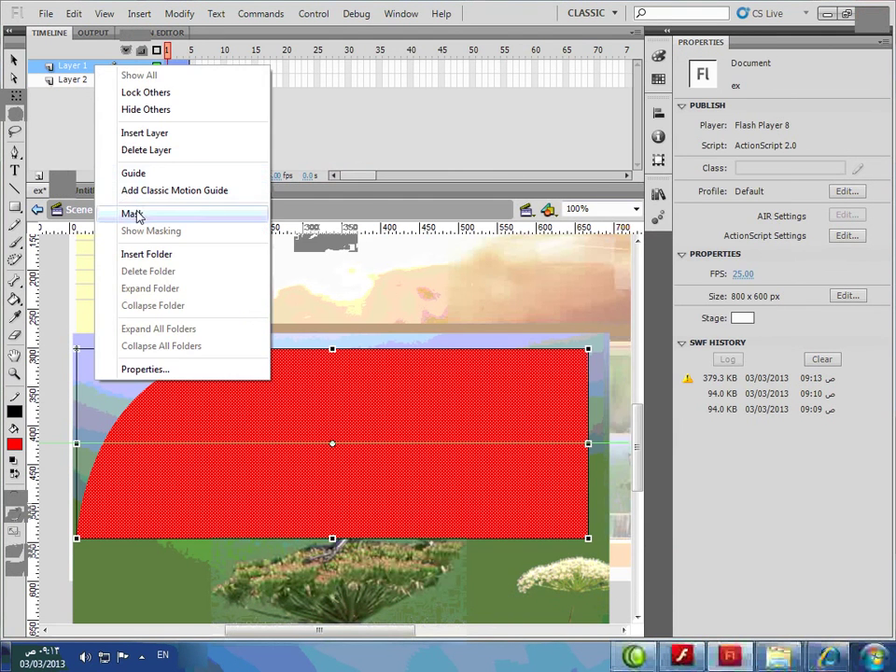
pyautogui.click(134, 214)
pyautogui.hotkey('ctrl', 'Return')
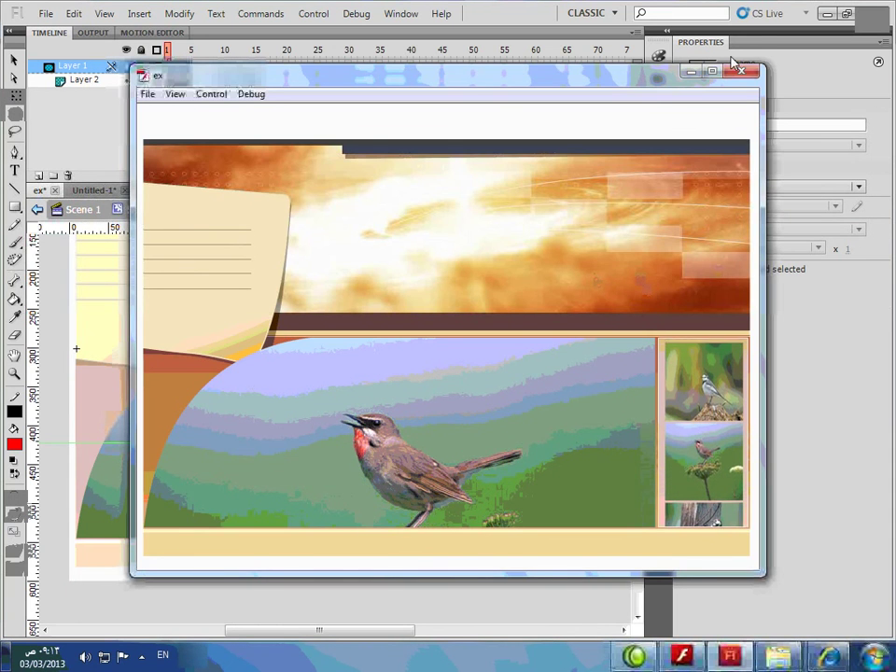
pyautogui.click(744, 72)
# - Return to Scene 1 and open the thumbnail strip through pic and pic2 down to Symbol 1 for editing
pyautogui.click(82, 209)
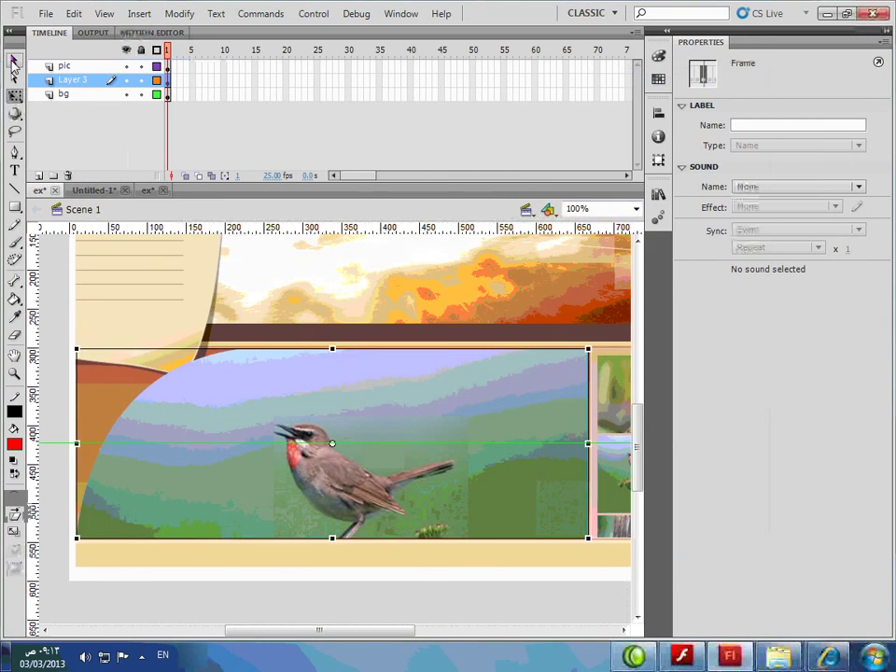
pyautogui.moveTo(361, 637); pyautogui.dragTo(397, 632)
pyautogui.click(530, 396)
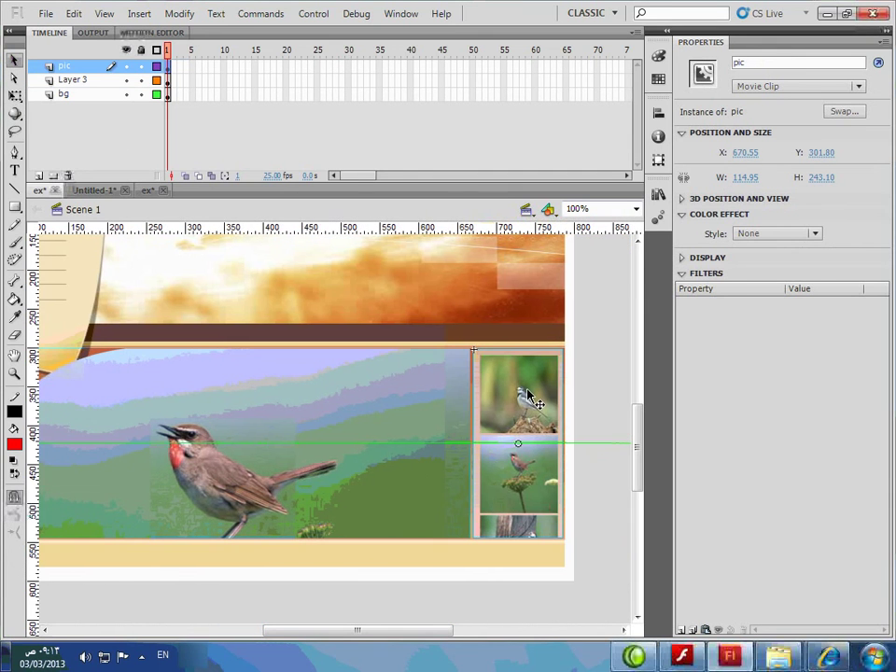
pyautogui.doubleClick(530, 395)
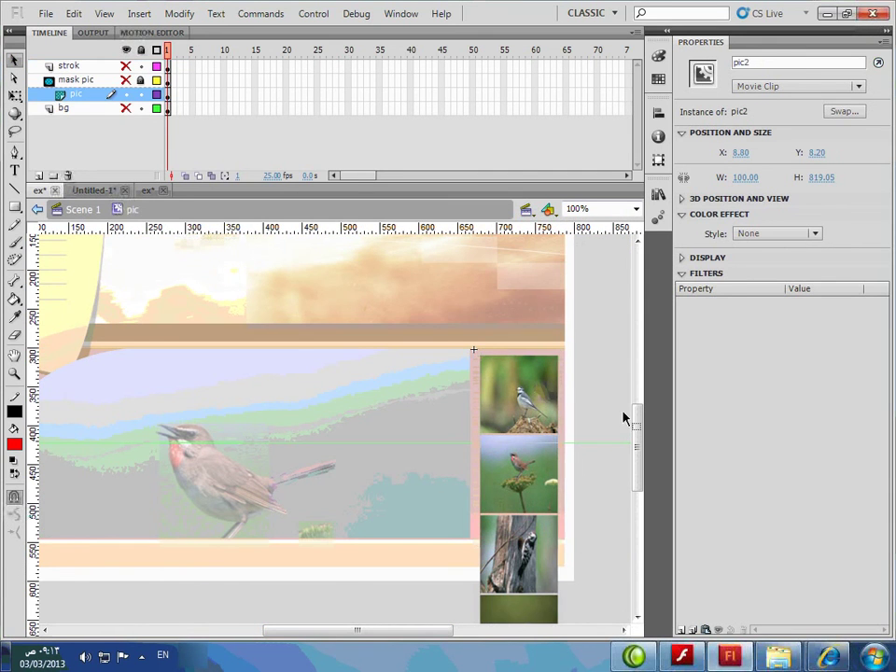
pyautogui.doubleClick(537, 418)
pyautogui.click(539, 422)
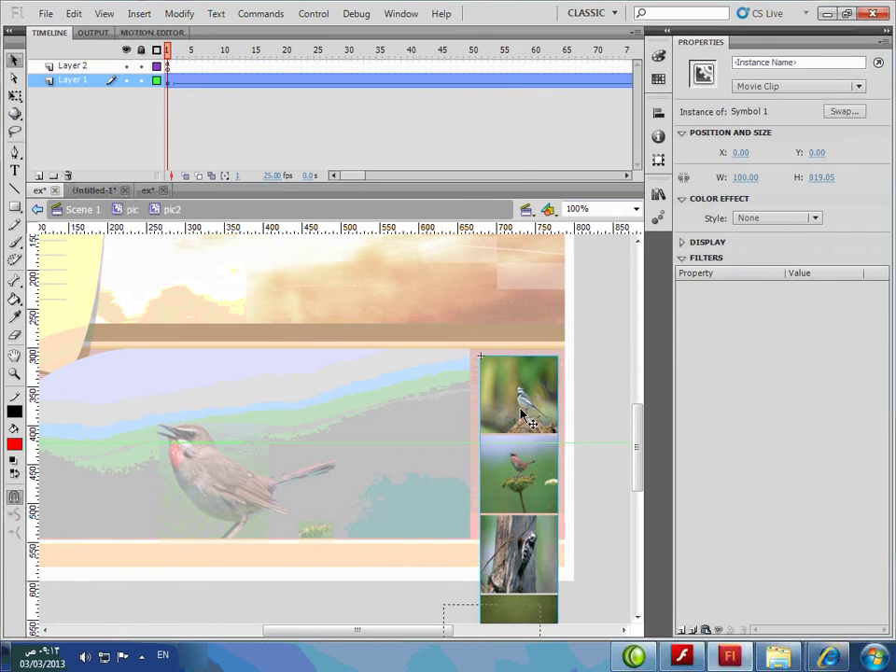
pyautogui.doubleClick(538, 420)
pyautogui.click(537, 420)
pyautogui.rightClick(537, 420)
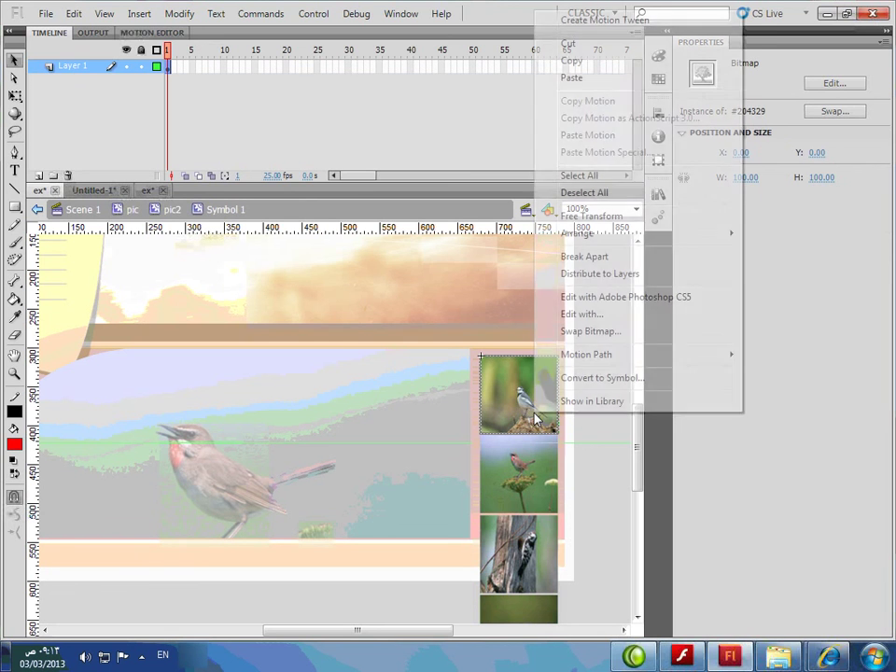
pyautogui.press('Escape')
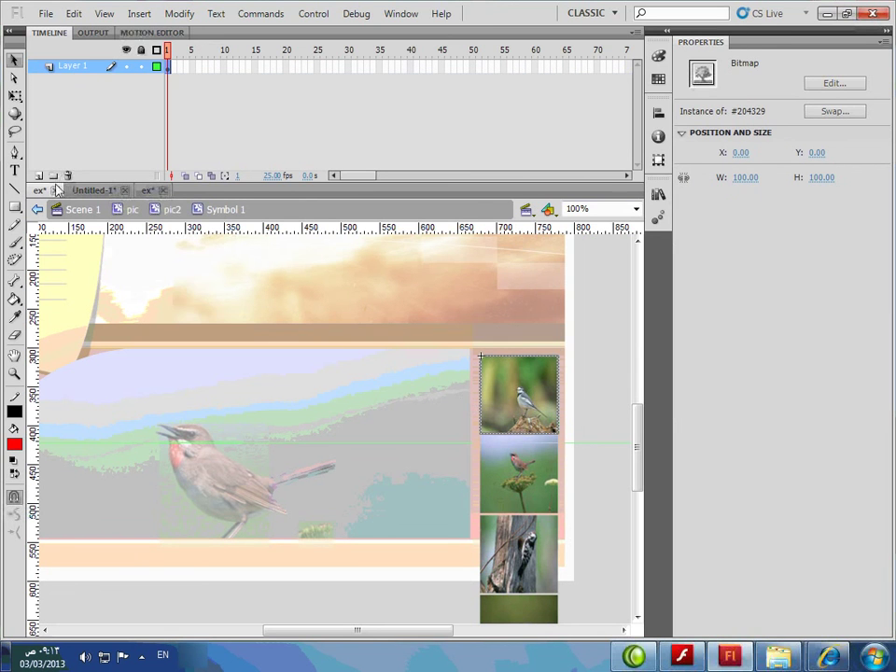
# - Insert a new layer above the thumbnails and set the Rectangle tool to a white fill with no stroke
pyautogui.rightClick(80, 67)
pyautogui.click(118, 138)
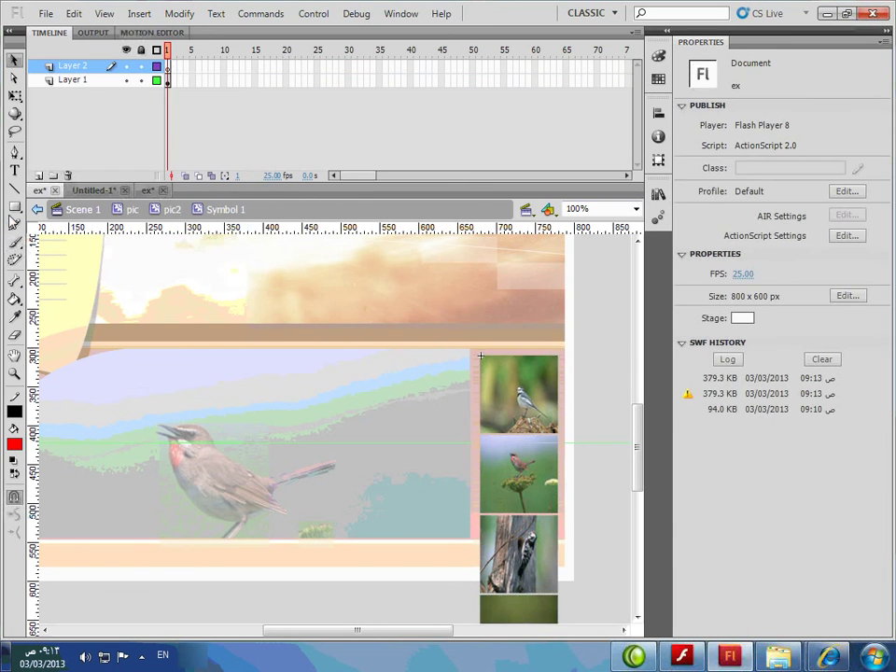
pyautogui.click(14, 207)
pyautogui.click(19, 441)
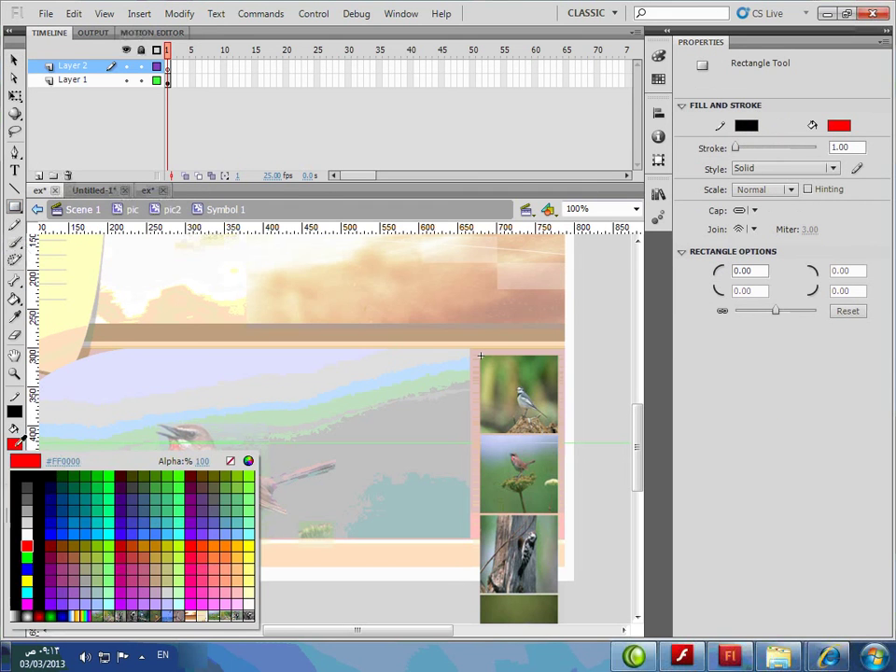
pyautogui.click(229, 461)
pyautogui.click(14, 410)
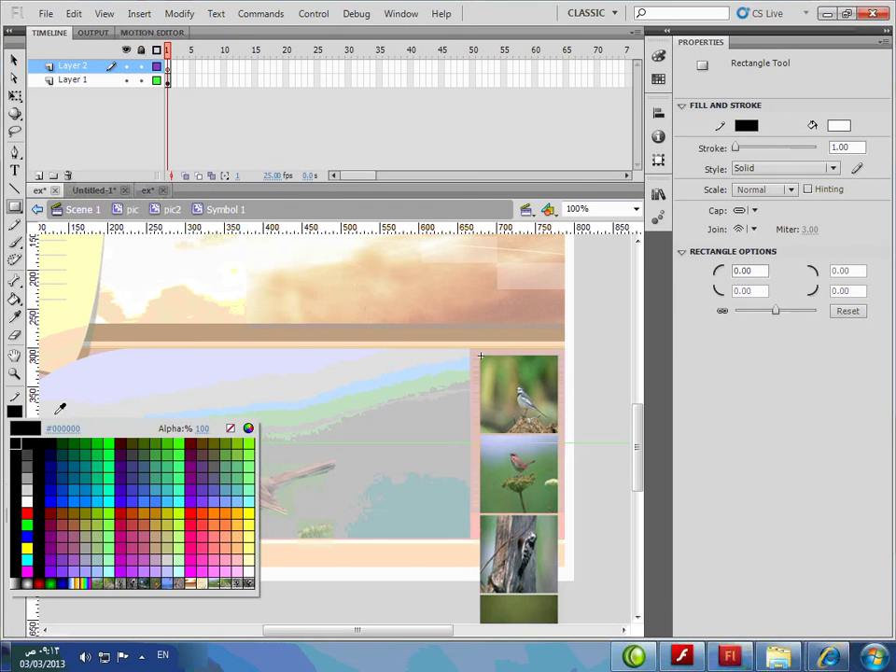
pyautogui.click(229, 428)
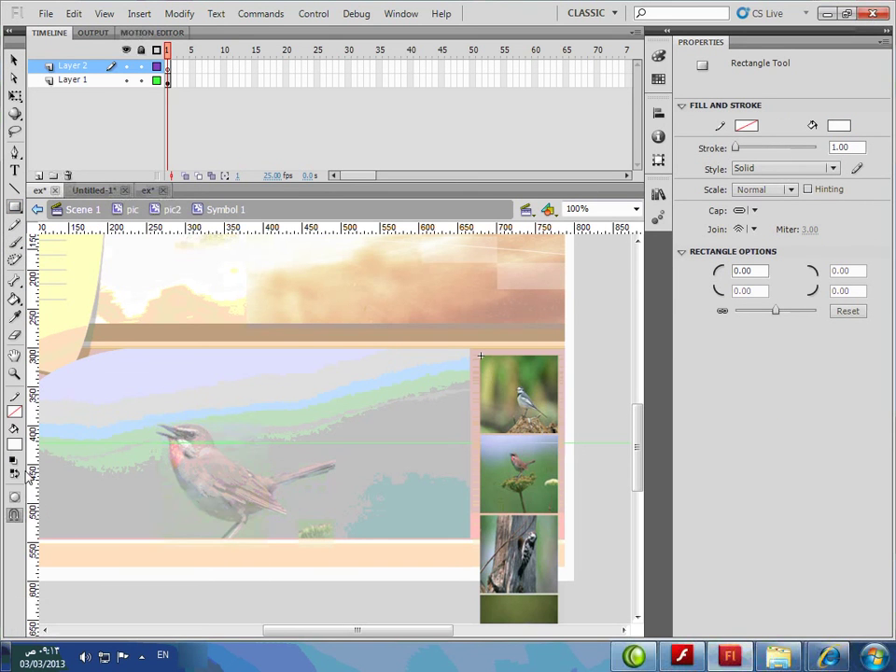
# - Draw a 100 × 100 px rectangle that exactly covers the first thumbnail in the strip
pyautogui.click(14, 372)
pyautogui.moveTo(435, 327); pyautogui.dragTo(605, 444)
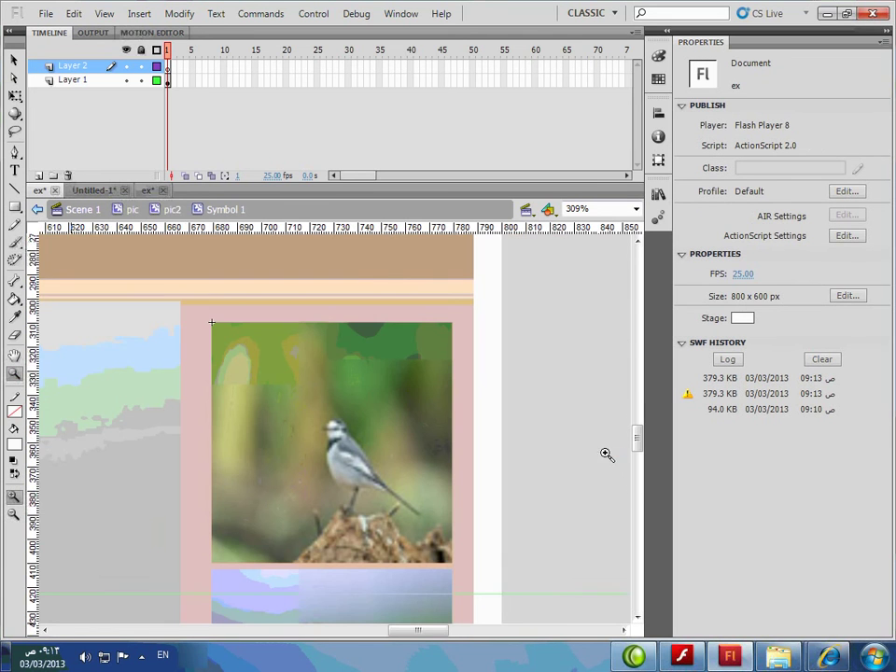
pyautogui.click(14, 206)
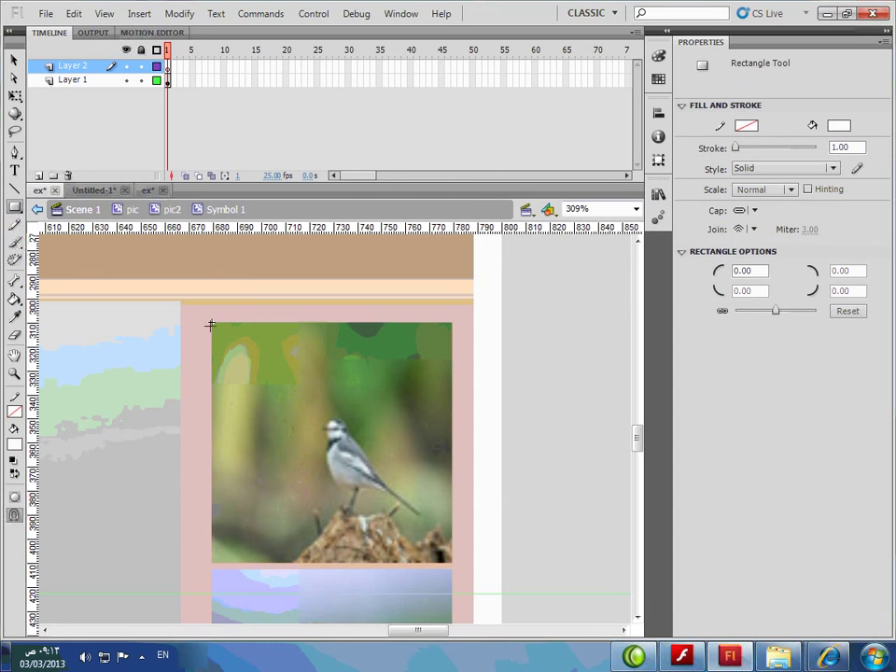
pyautogui.moveTo(211, 322); pyautogui.dragTo(454, 558)
# - Convert the white rectangle over the first thumbnail into a Button symbol
pyautogui.click(14, 59)
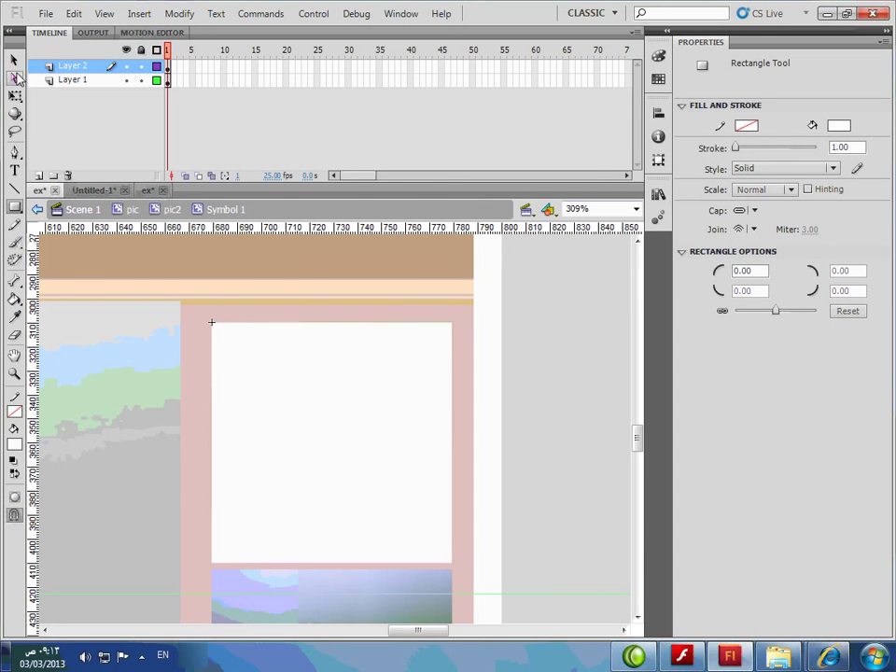
pyautogui.click(278, 372)
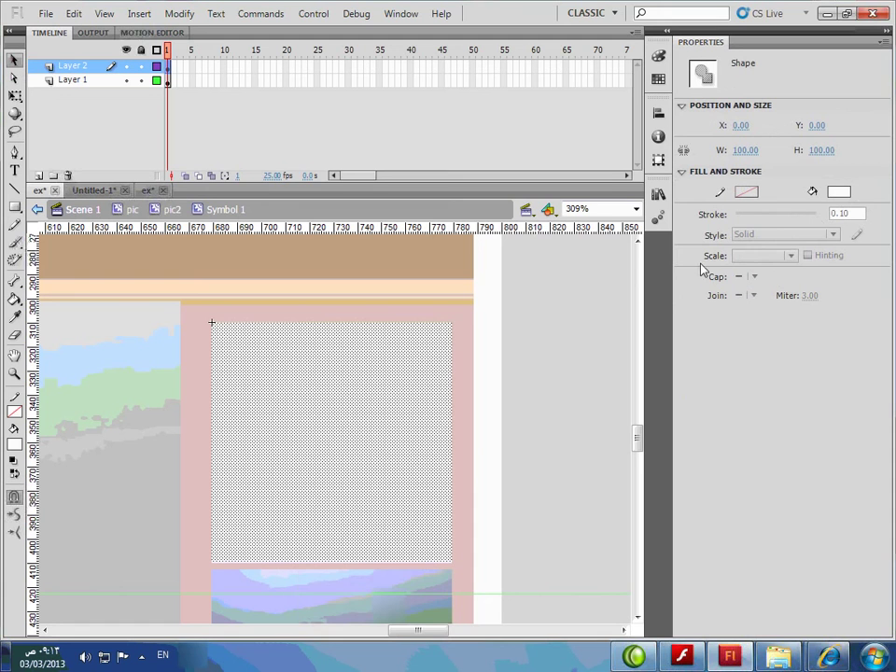
pyautogui.press('F8')
pyautogui.click(348, 146)
pyautogui.click(376, 183)
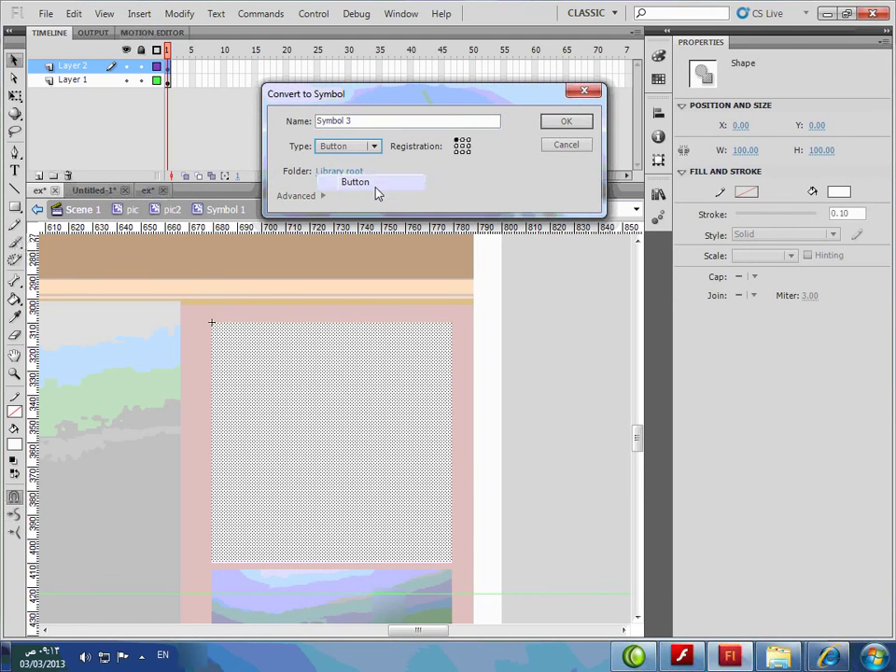
pyautogui.click(552, 124)
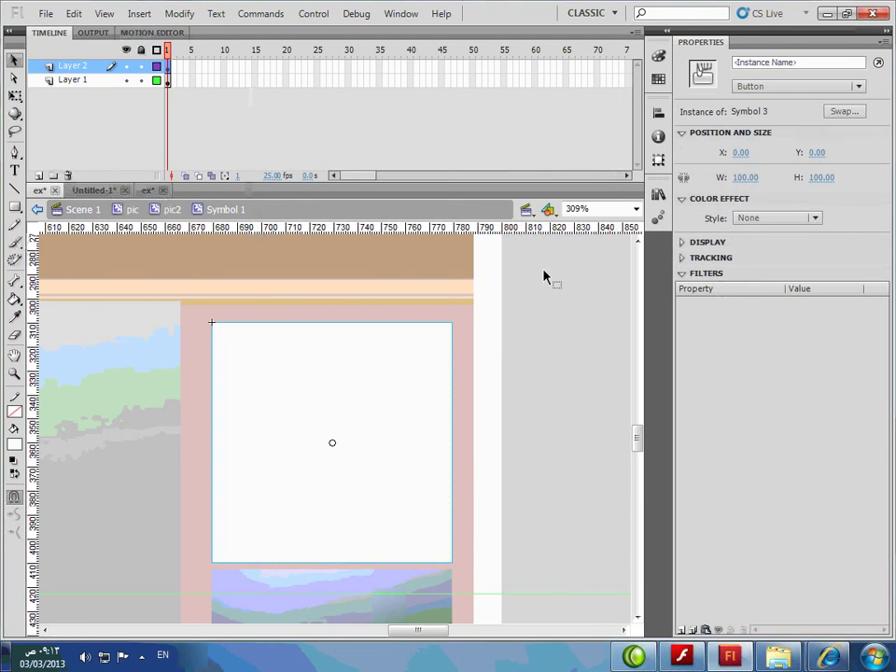
# - Open the new button symbol over the first thumbnail and set its Up-state rectangle's fill alpha to 25%
pyautogui.doubleClick(369, 416)
pyautogui.click(838, 191)
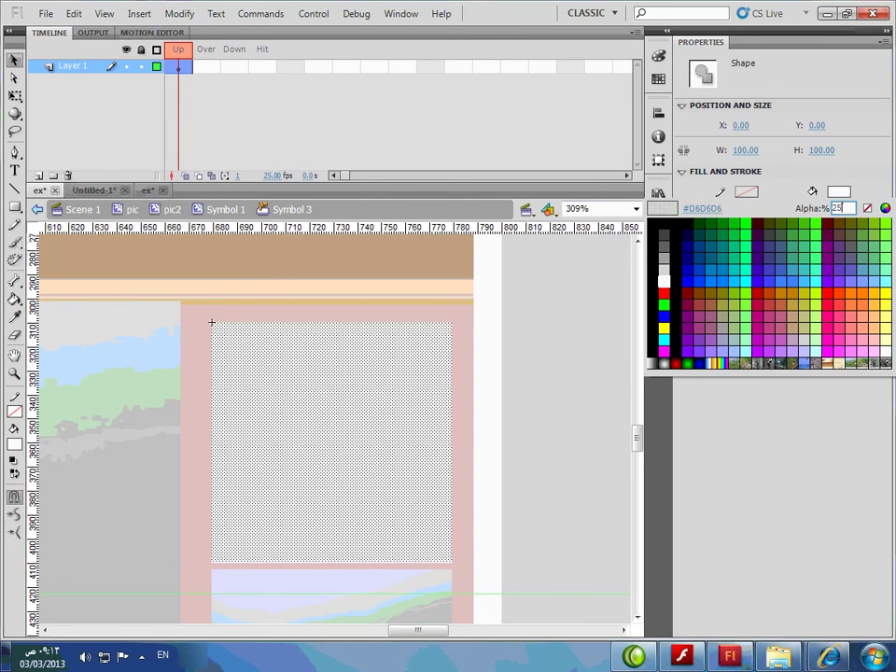
pyautogui.press('Return')
# - Insert keyframes for the button's Over, Down and Hit states
pyautogui.click(210, 84)
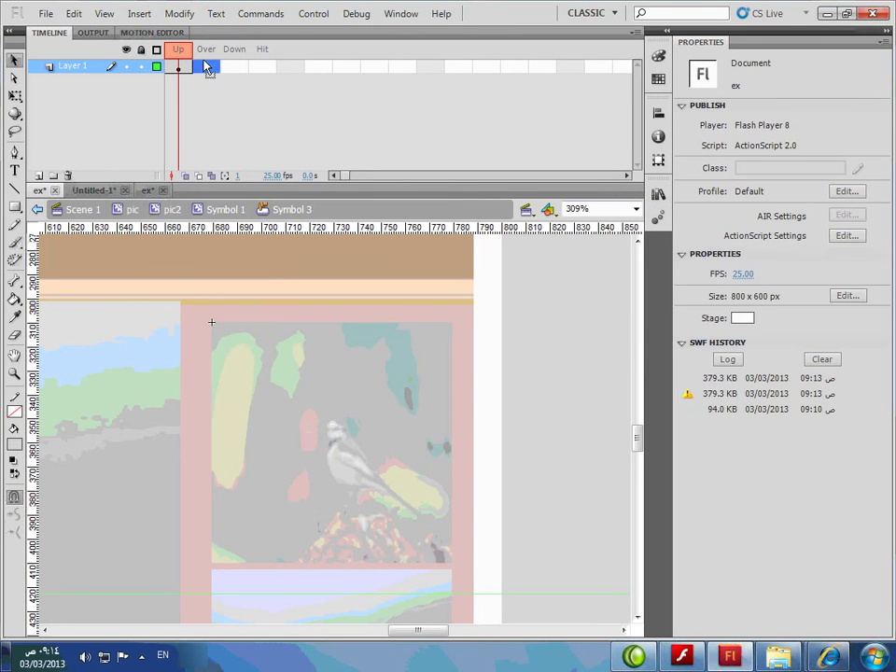
pyautogui.click(206, 66)
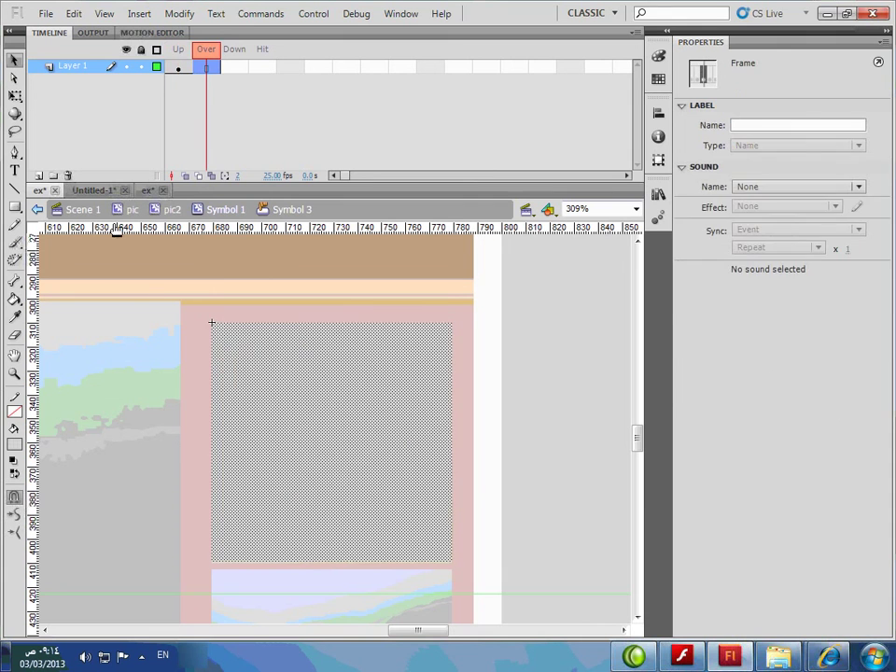
pyautogui.click(14, 96)
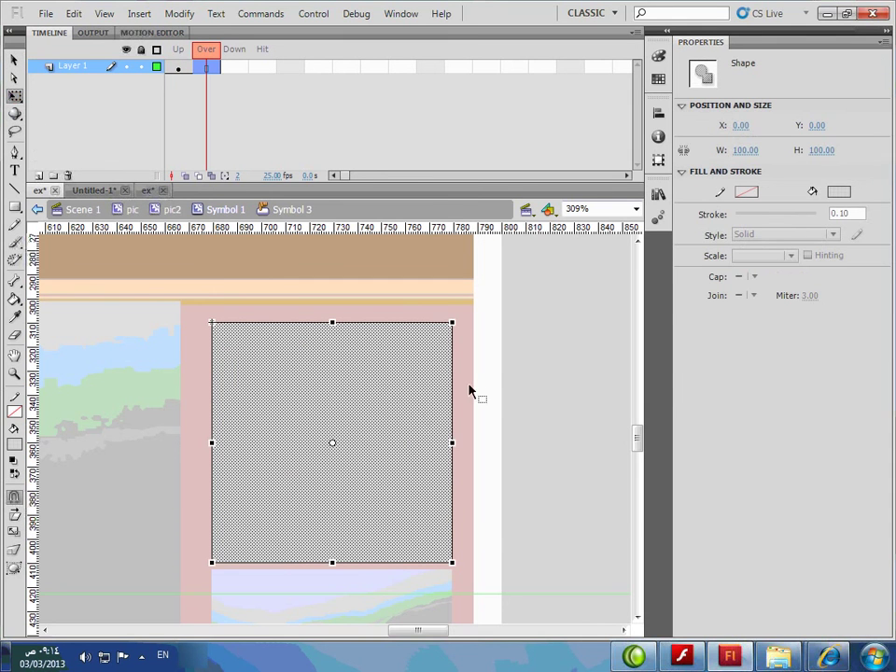
pyautogui.click(235, 66)
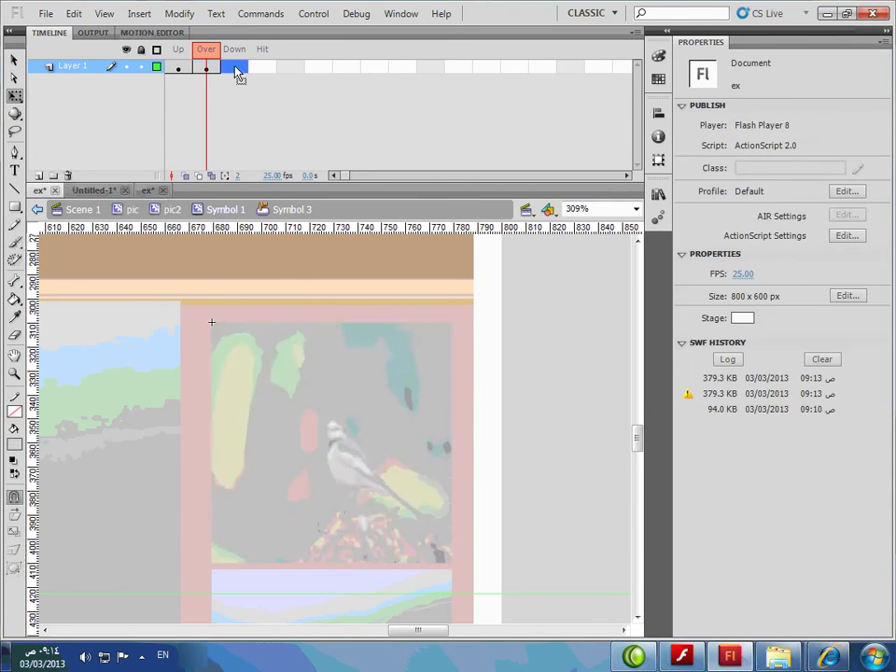
pyautogui.press('F6')
pyautogui.press('F6')
# - Shrink the Over-state square about its centre to about 57 × 57 px and give it a semi-transparent white fill
pyautogui.click(198, 68)
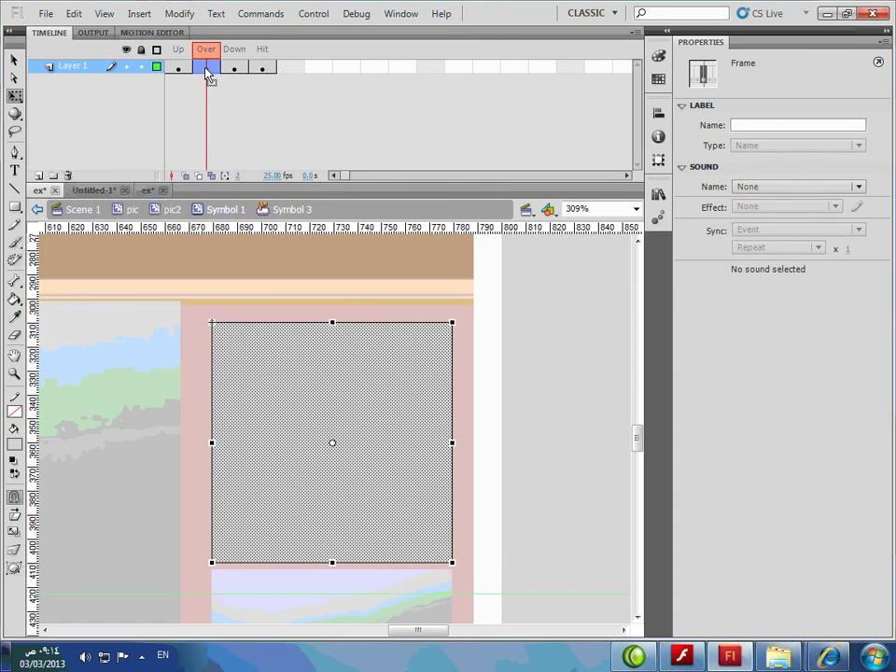
pyautogui.moveTo(453, 322); pyautogui.dragTo(414, 371)
pyautogui.click(837, 192)
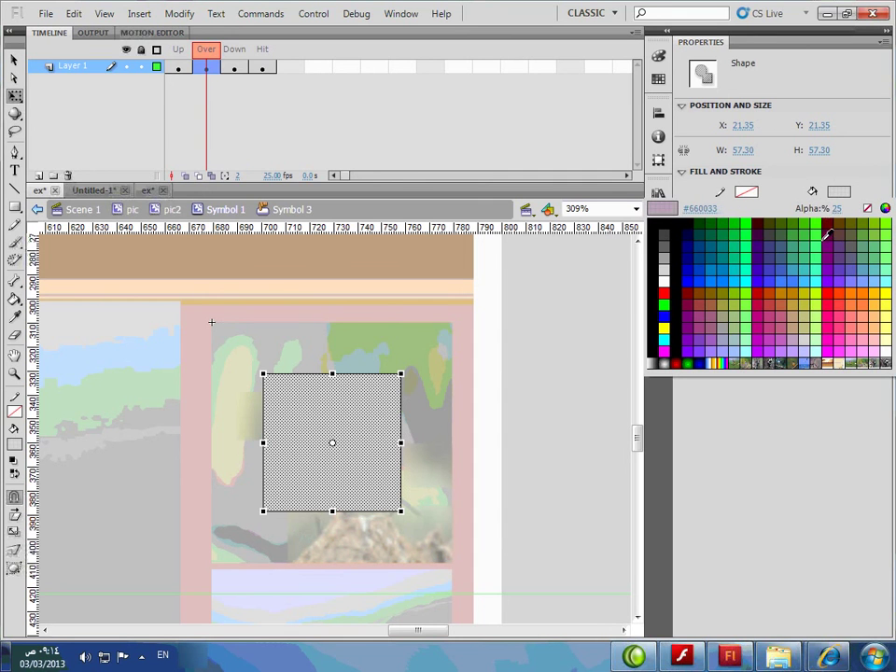
pyautogui.click(842, 208)
pyautogui.write('25')
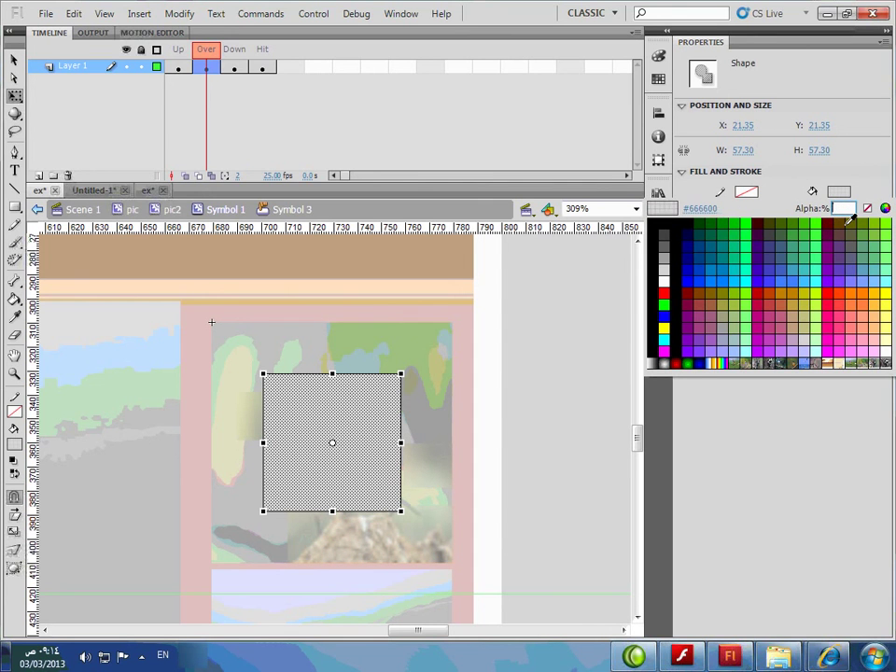
pyautogui.click(852, 234)
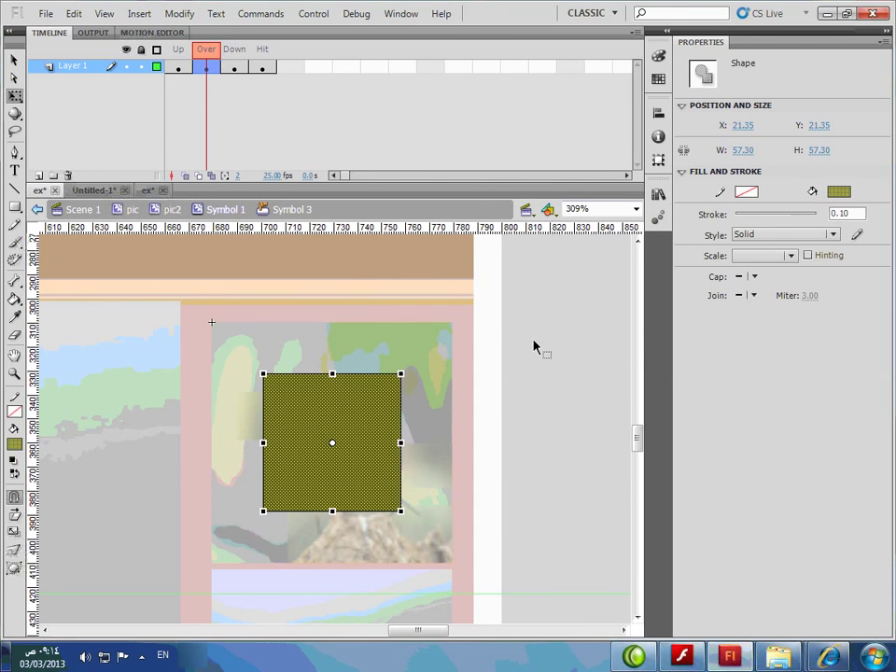
pyautogui.click(582, 386)
pyautogui.click(334, 458)
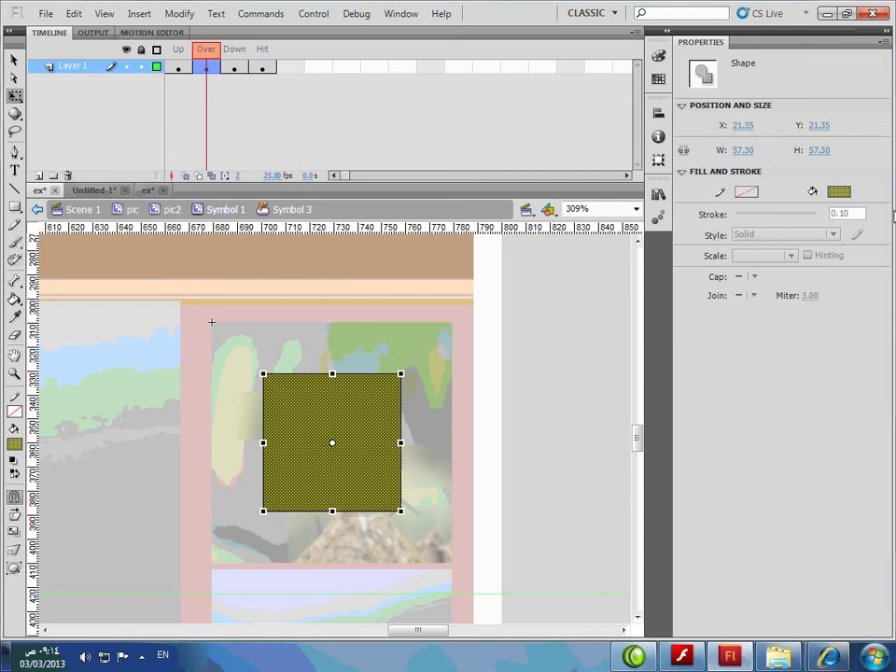
pyautogui.click(838, 192)
pyautogui.click(654, 282)
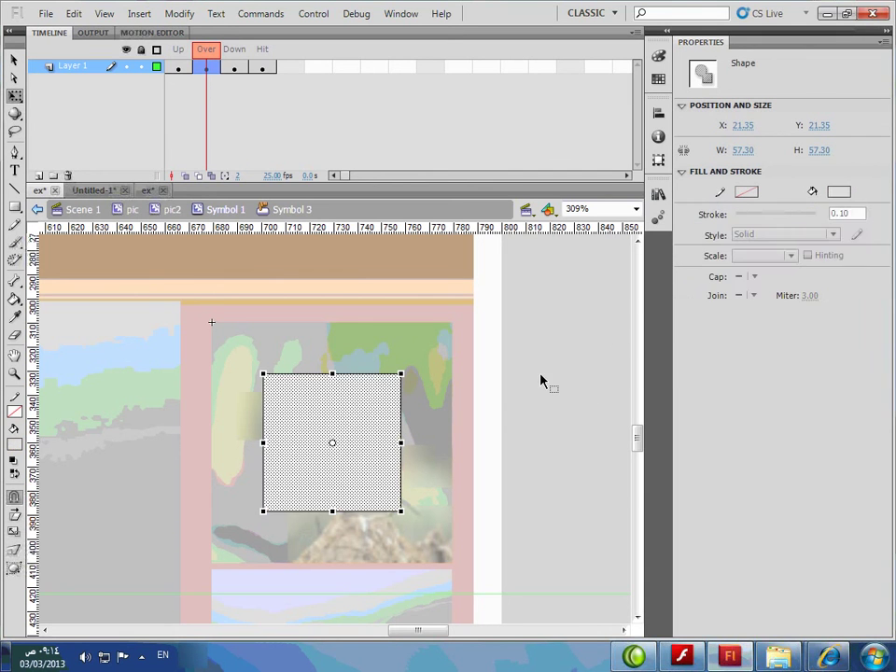
pyautogui.click(501, 364)
# - Test the movie to preview the button's rollover and compare it with the test movie of the other ex document
pyautogui.click(16, 61)
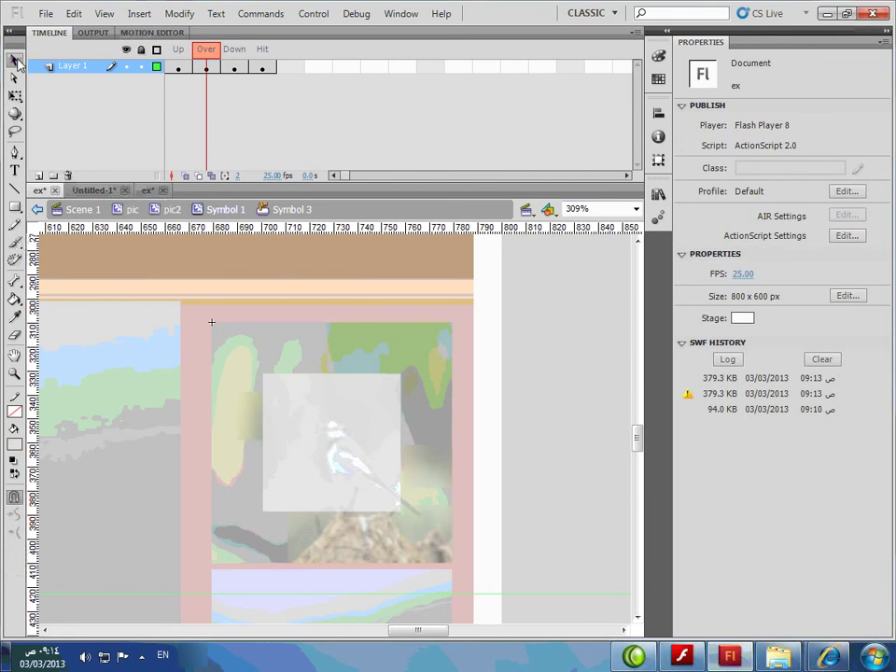
pyautogui.click(233, 68)
pyautogui.click(228, 56)
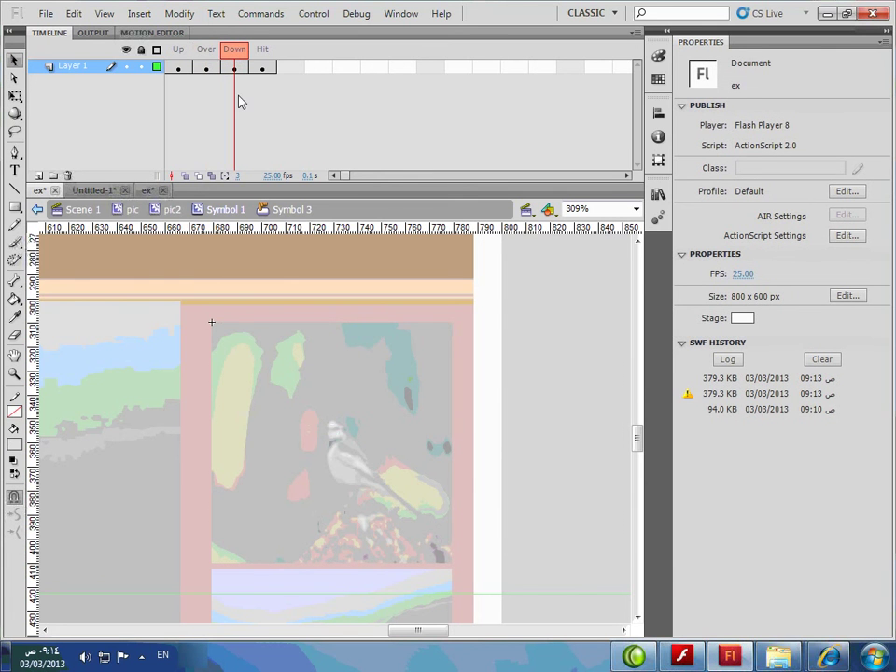
pyautogui.hotkey('ctrl', 'Return')
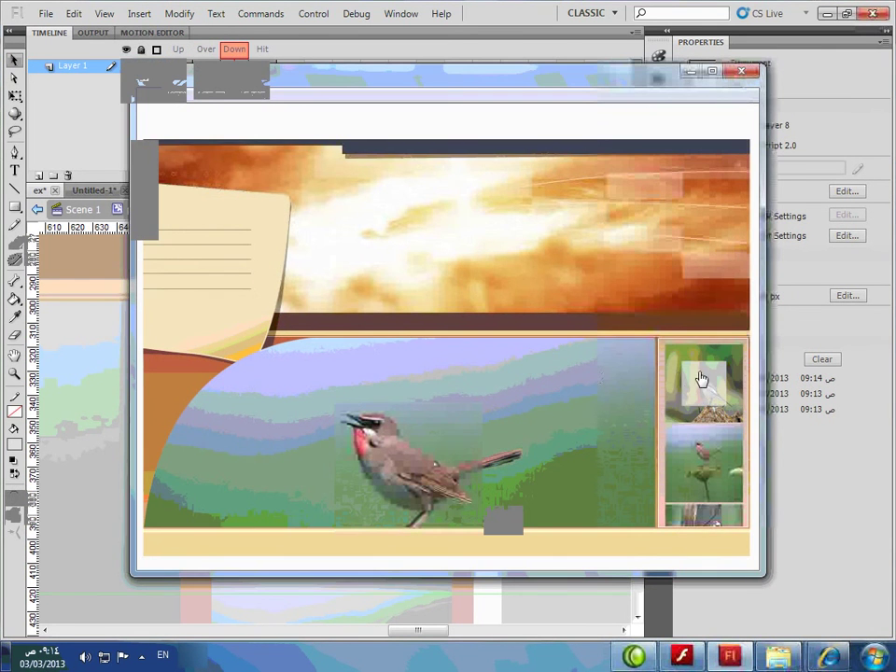
pyautogui.click(741, 72)
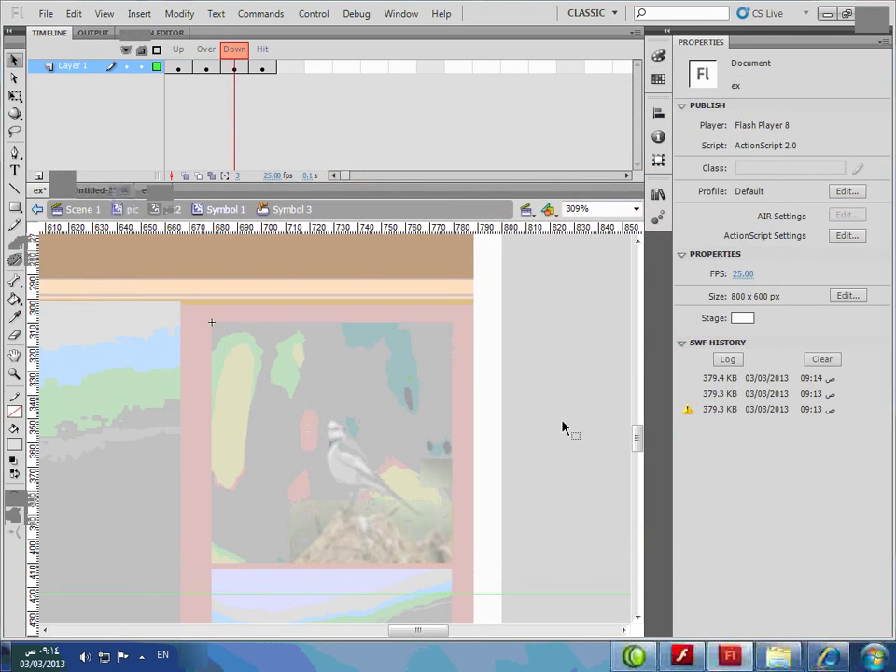
pyautogui.click(146, 190)
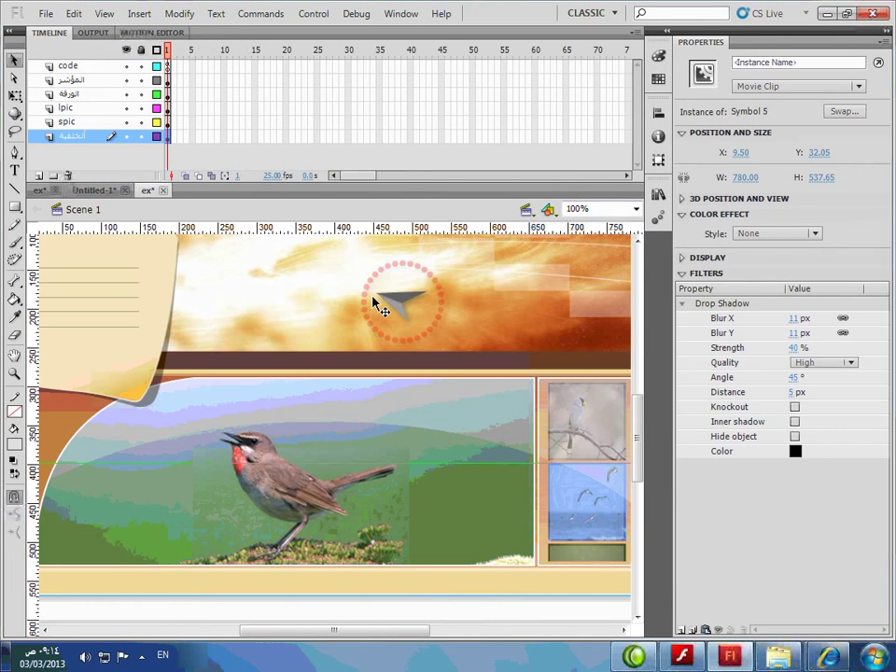
pyautogui.hotkey('ctrl', 'Return')
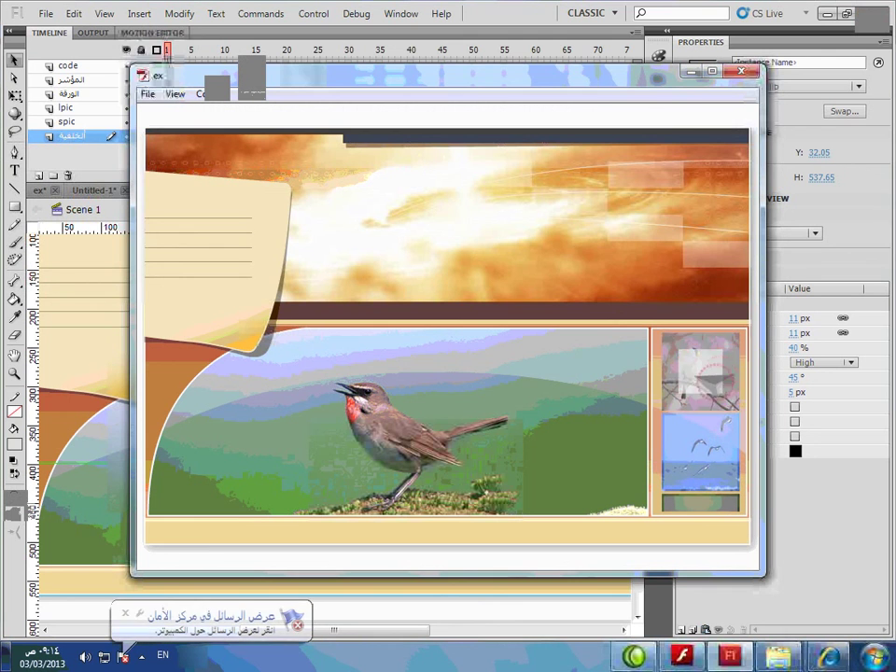
pyautogui.click(742, 72)
pyautogui.click(39, 190)
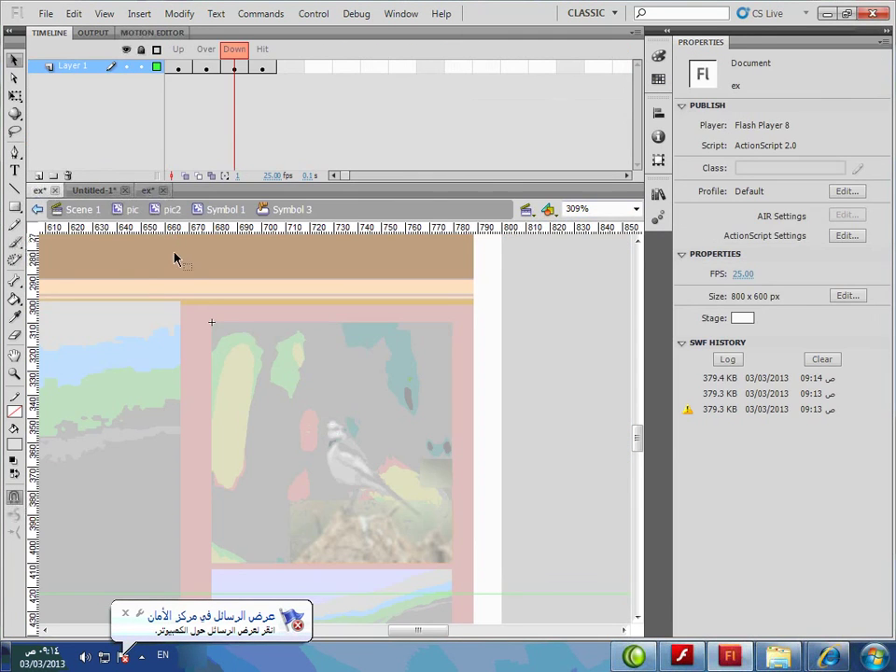
# - Copy the full-size semi-transparent square from the button's Up state
pyautogui.click(205, 68)
pyautogui.click(560, 411)
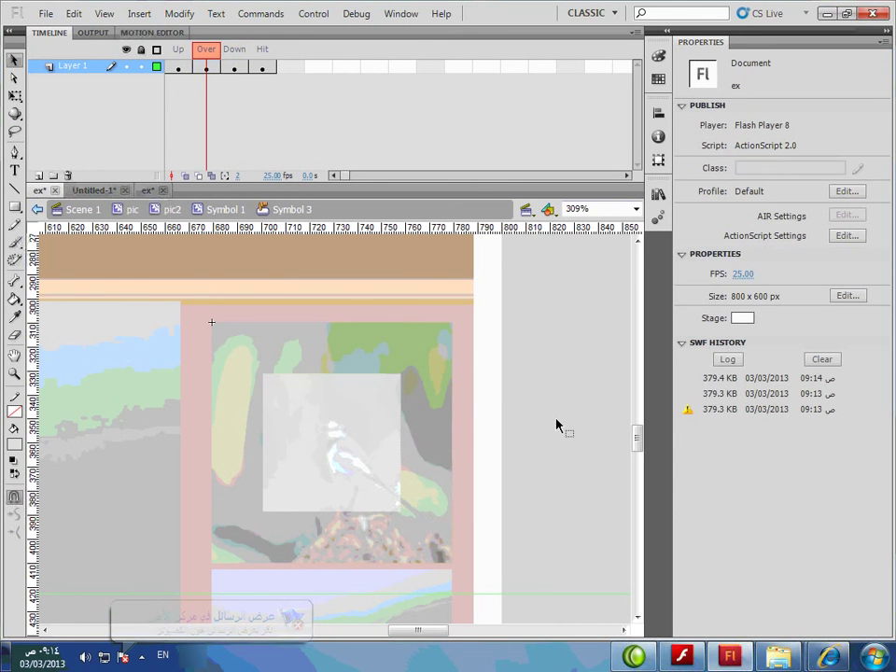
pyautogui.click(178, 70)
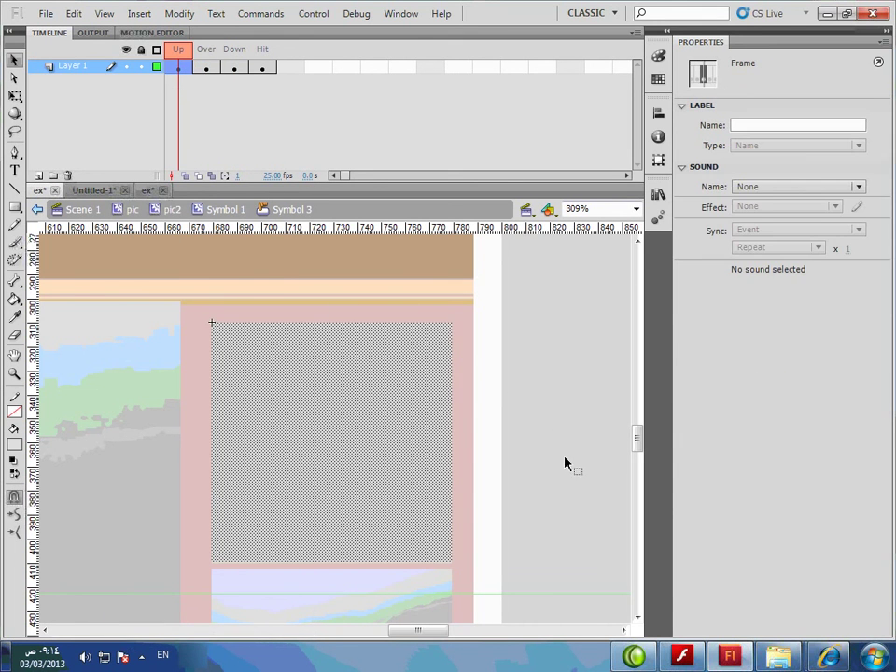
pyautogui.click(412, 460)
# - Insert a new layer in the button symbol and move it below Layer 1
pyautogui.click(207, 69)
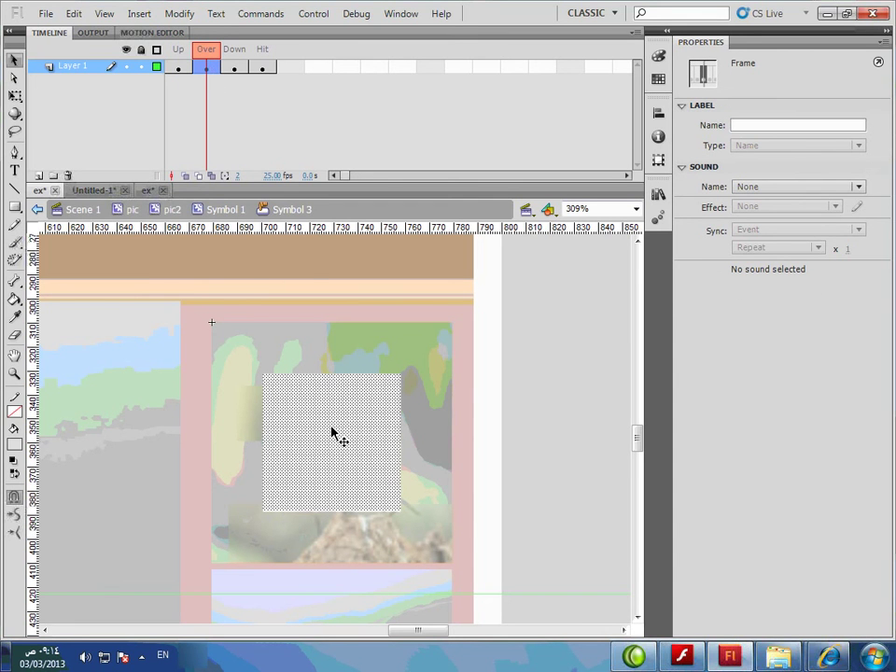
pyautogui.rightClick(80, 71)
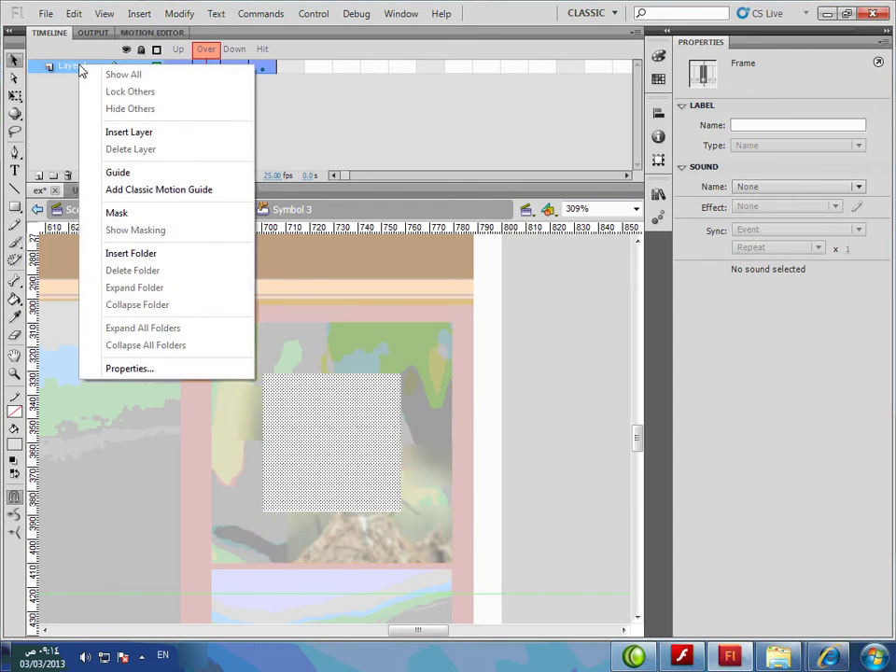
pyautogui.click(114, 133)
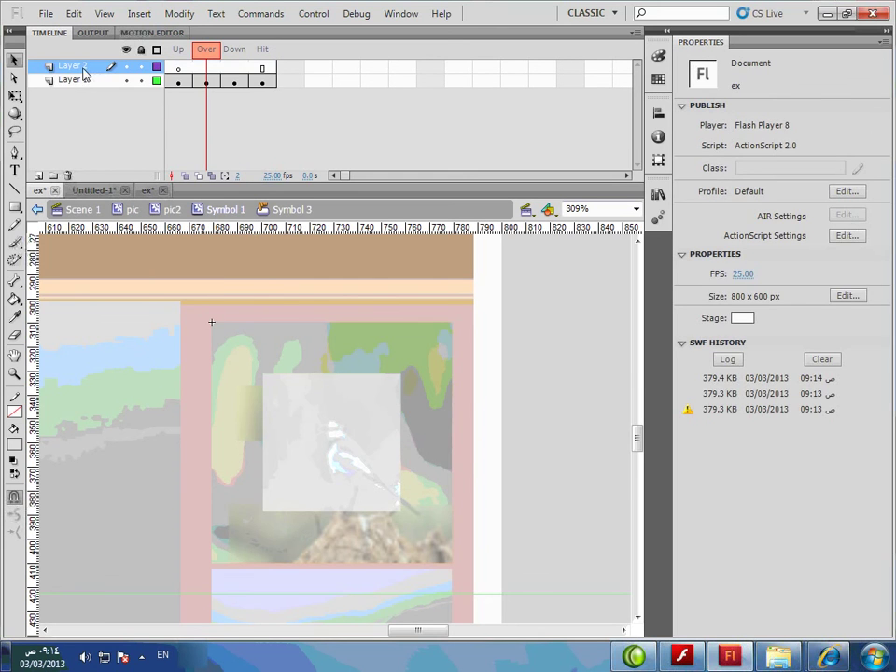
pyautogui.moveTo(81, 67); pyautogui.dragTo(84, 105)
# - Add a keyframe at the Over state of Layer 2 and paste the copied full-size square in place there
pyautogui.click(205, 82)
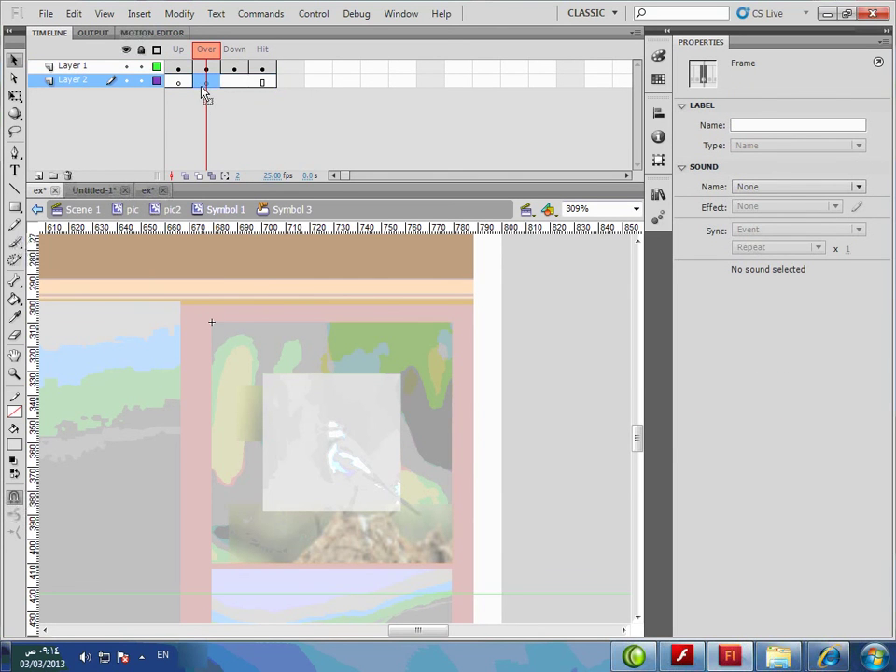
pyautogui.hotkey('ctrl', 'shift', 'v')
pyautogui.click(548, 410)
# - Test the movie to check the updated rollover effect on the first thumbnail
pyautogui.hotkey('ctrl', 'Return')
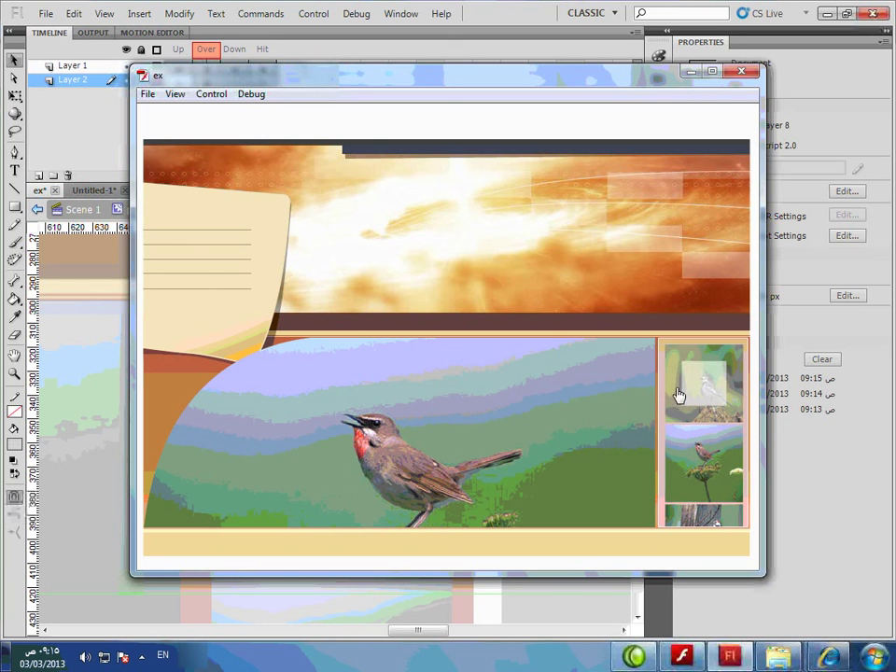
pyautogui.click(741, 73)
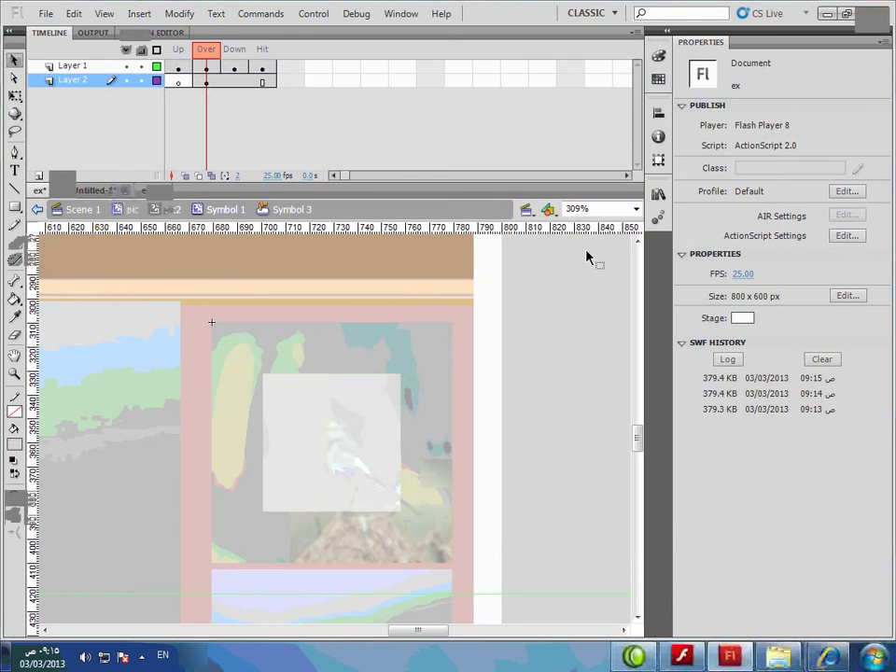
pyautogui.click(142, 657)
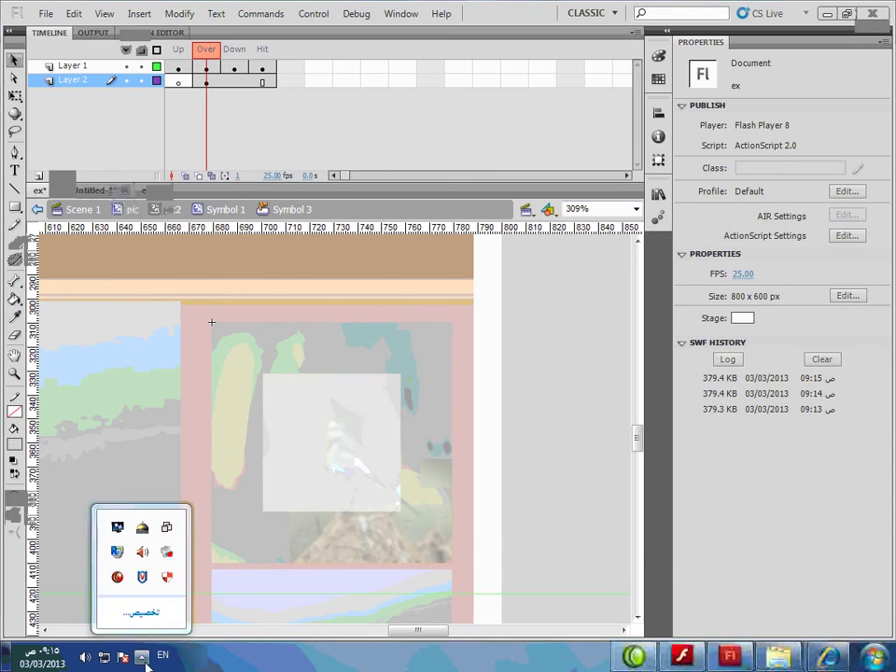
pyautogui.click(142, 656)
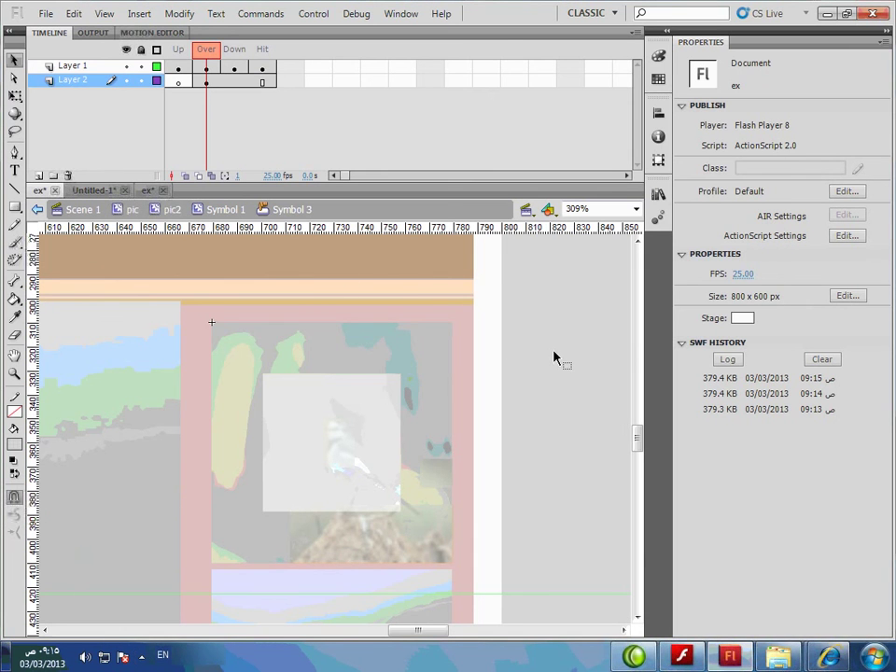
# - Return to Scene 1 and give the large bird picture movie clip the instance name gallery
pyautogui.click(224, 209)
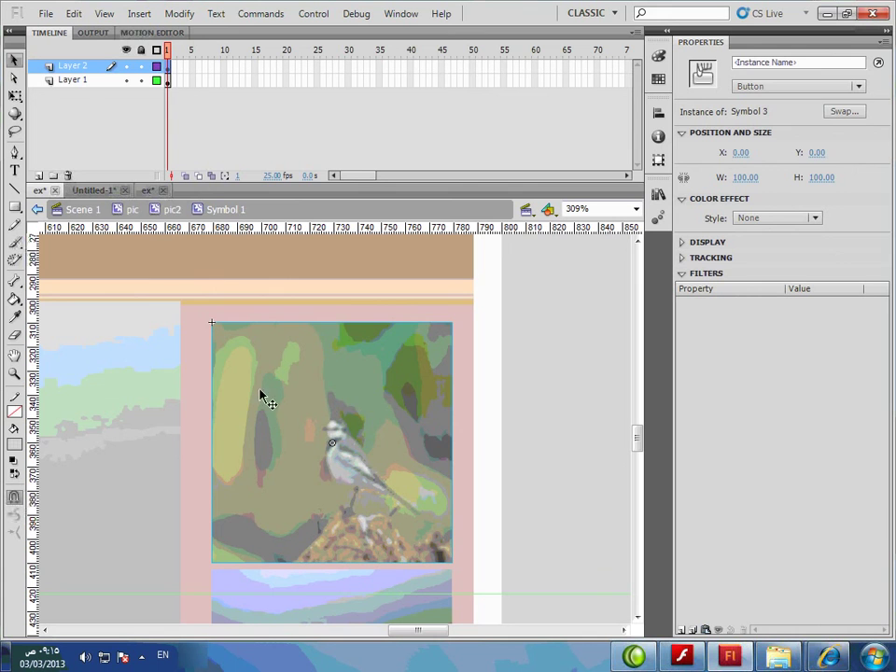
pyautogui.click(82, 209)
pyautogui.click(635, 209)
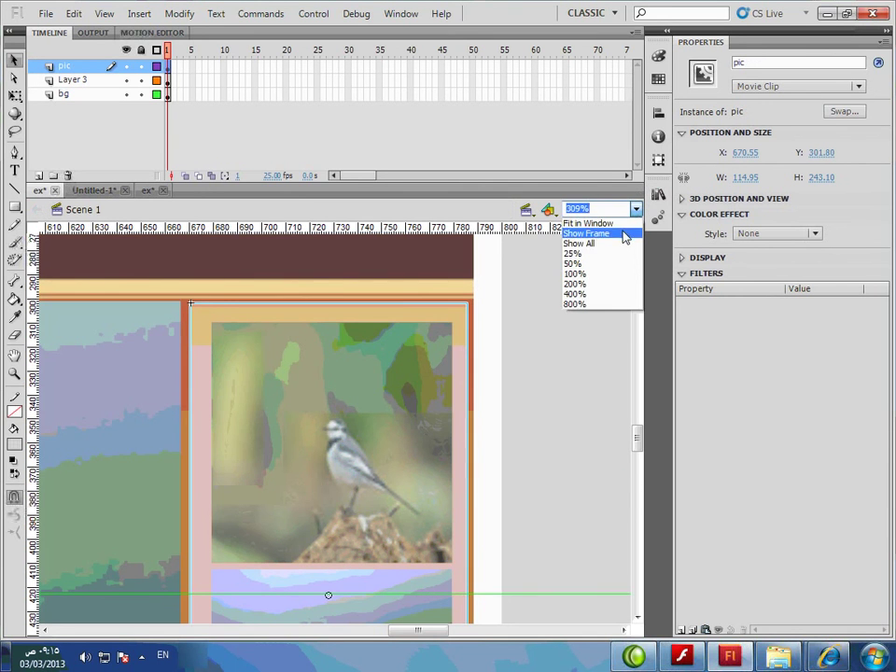
pyautogui.click(622, 234)
pyautogui.click(380, 464)
pyautogui.click(769, 63)
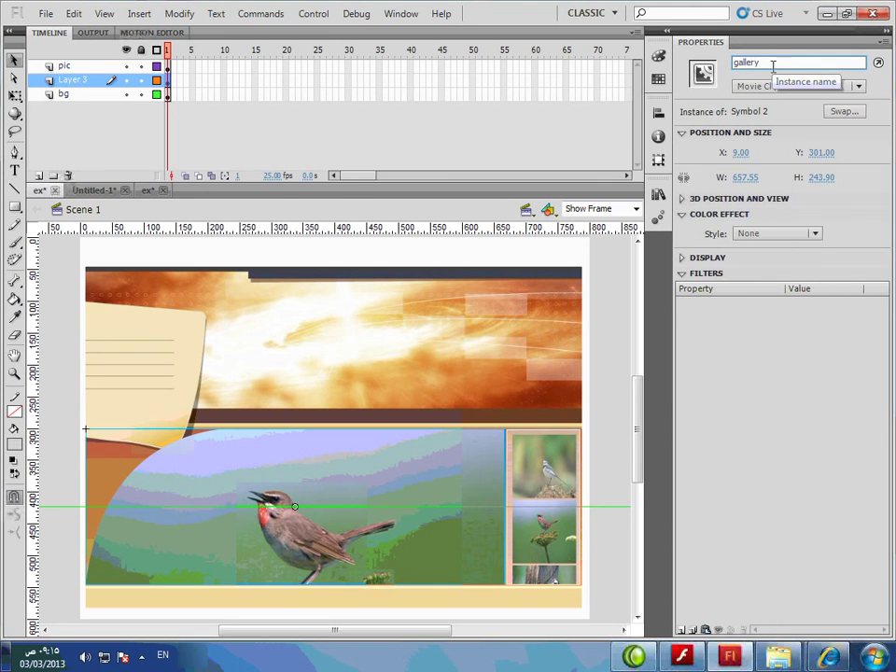
pyautogui.write('gallery')
pyautogui.press('Return')
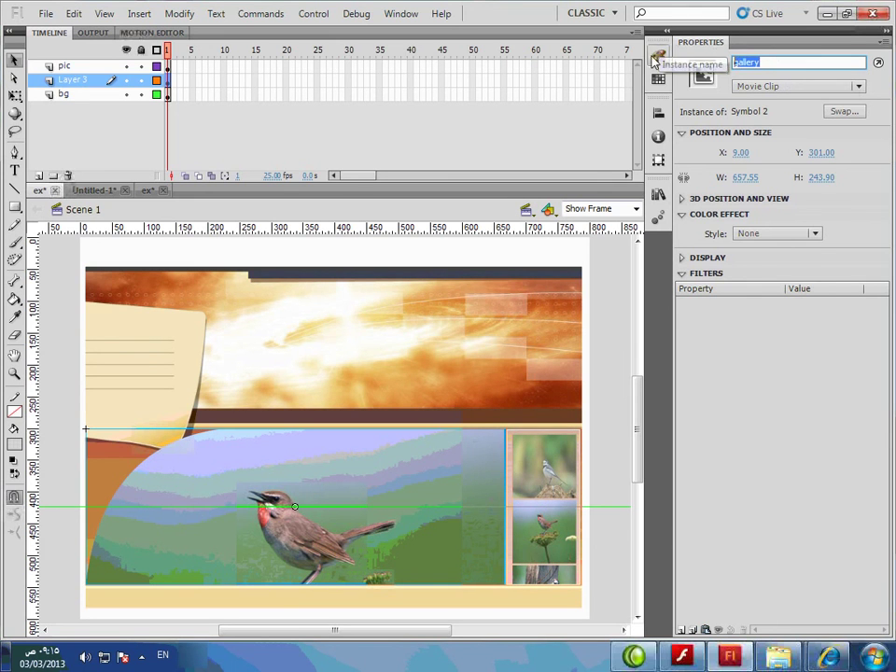
# - Go through pic and pic2 into Symbol 1 and open the Actions of the first thumbnail's button
pyautogui.click(550, 465)
pyautogui.doubleClick(550, 466)
pyautogui.doubleClick(552, 474)
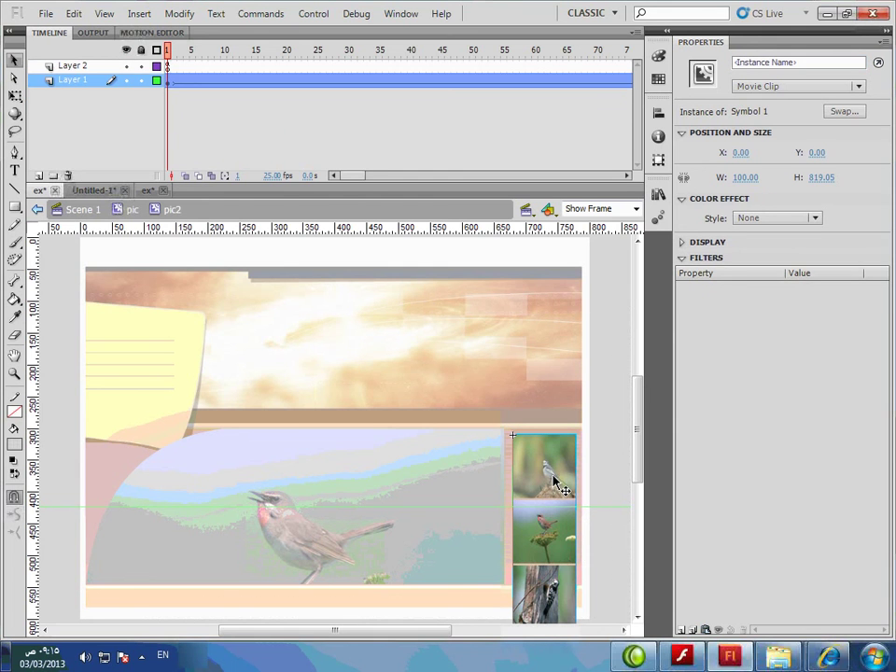
pyautogui.doubleClick(557, 483)
pyautogui.rightClick(561, 485)
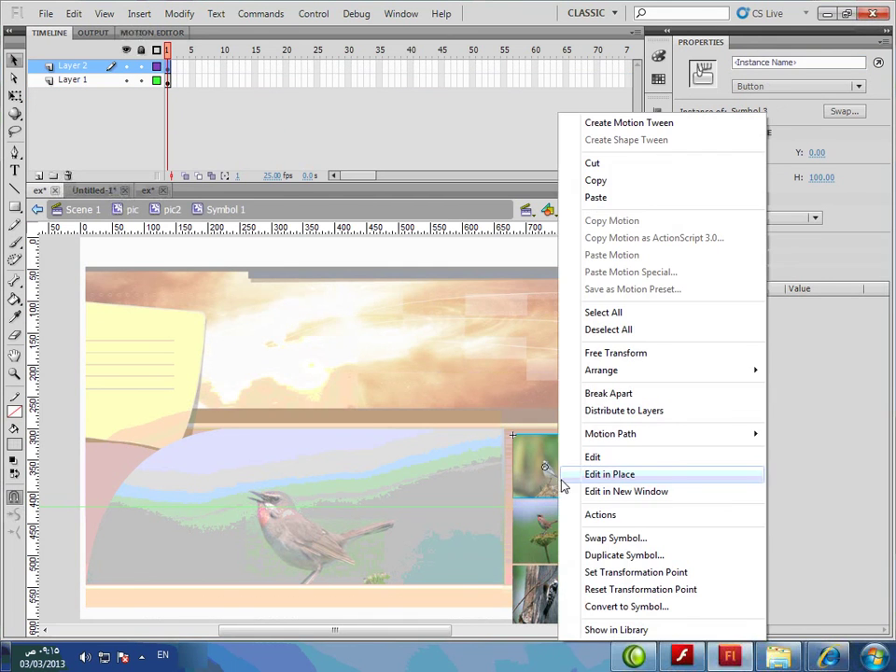
pyautogui.click(618, 519)
pyautogui.click(637, 8)
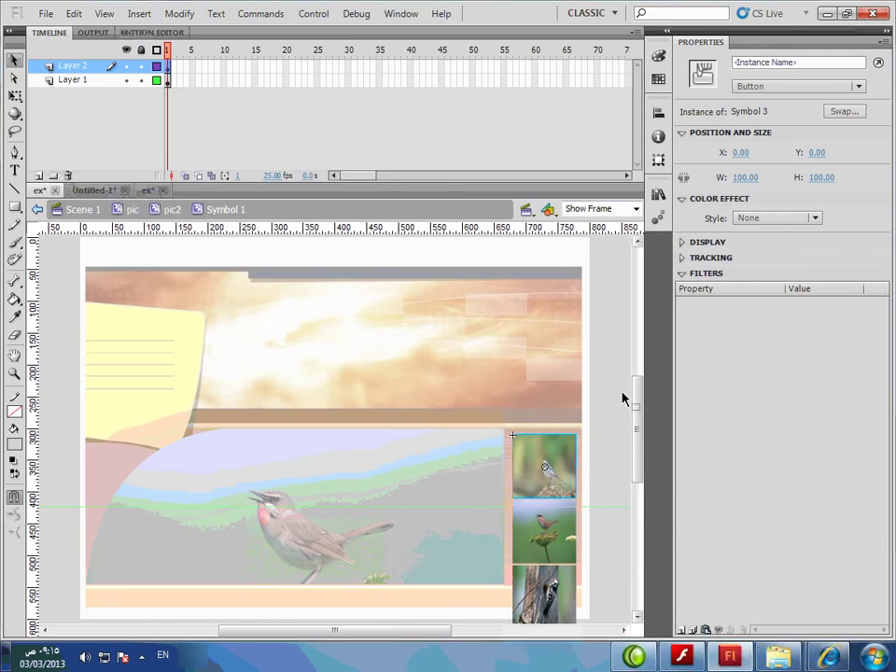
# - Open the Actions of the first thumbnail's button and start an on(press) handler with its braces
pyautogui.click(551, 504)
pyautogui.rightClick(549, 504)
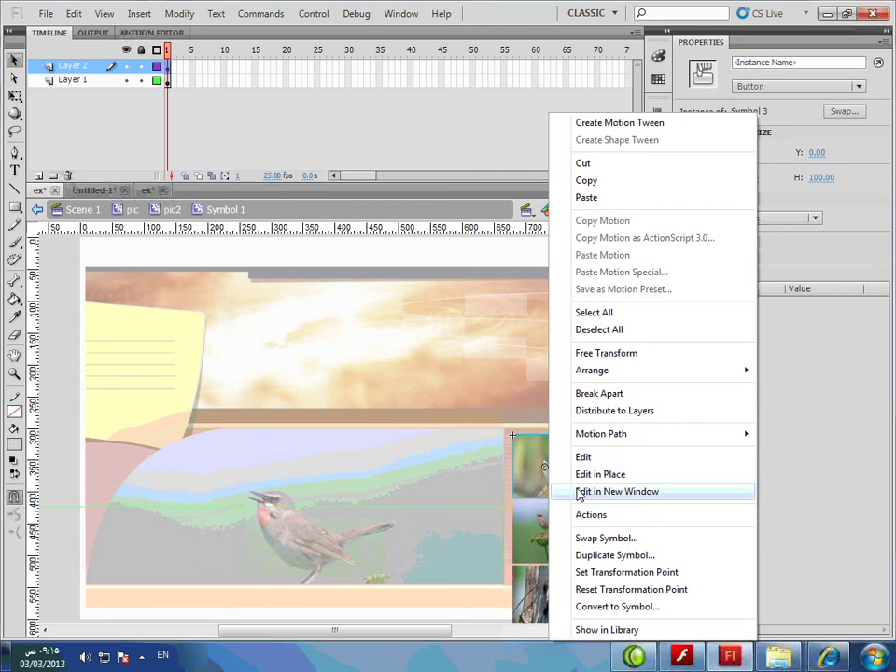
pyautogui.click(608, 516)
pyautogui.write('on')
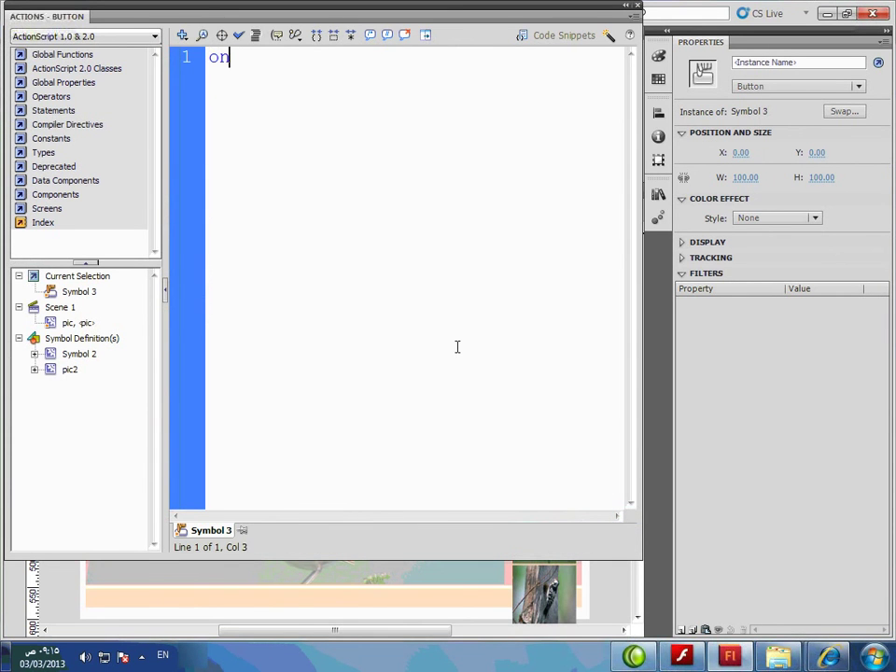
pyautogui.write('(press)')
pyautogui.press('Return')
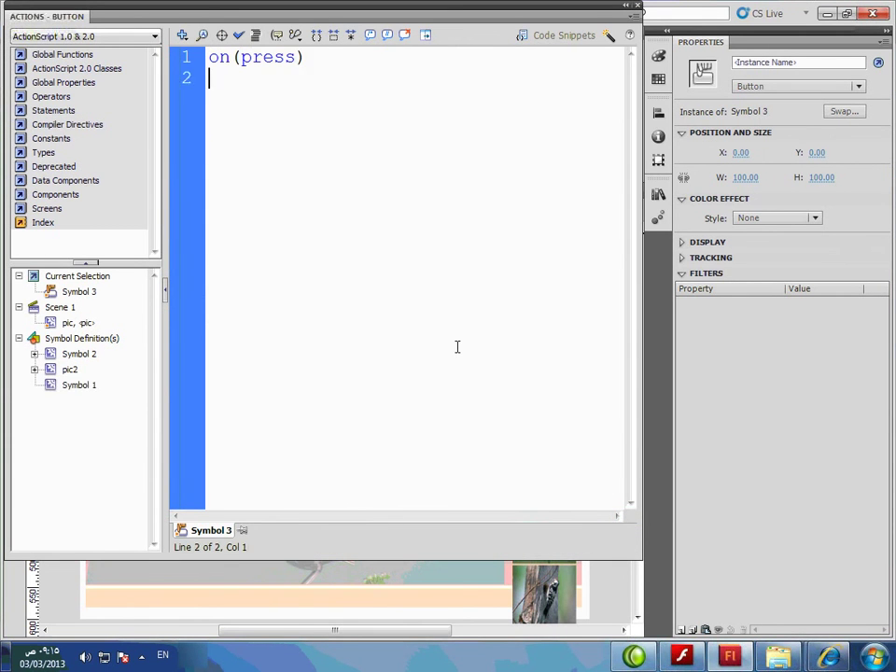
pyautogui.write('{')
pyautogui.press('Return')
# - Inside the first thumbnail's on(press) handler, write _root.gallery.gotoAndStop(1) and close the script editor
pyautogui.write('_root.')
pyautogui.press('Escape')
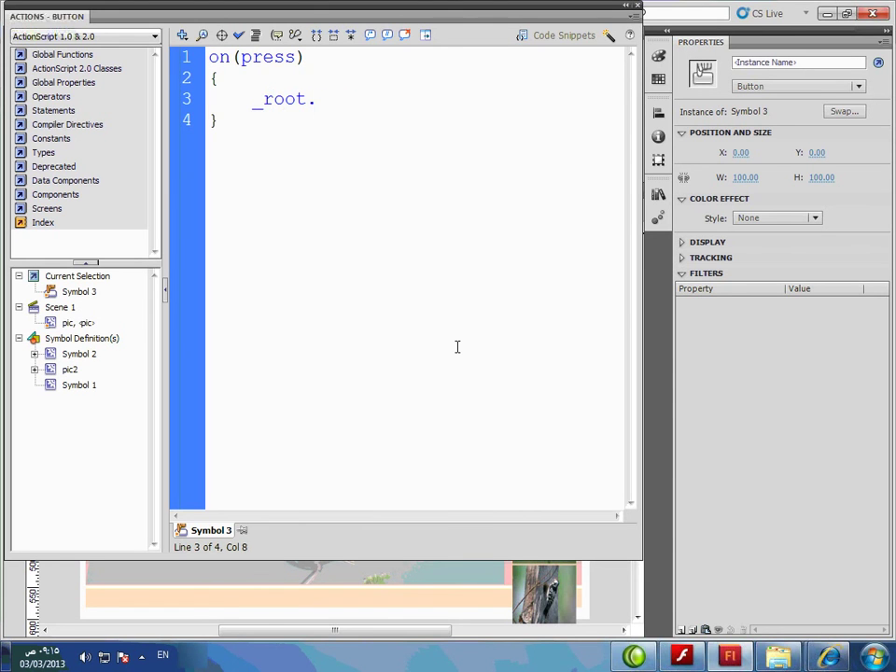
pyautogui.write('gallery.g')
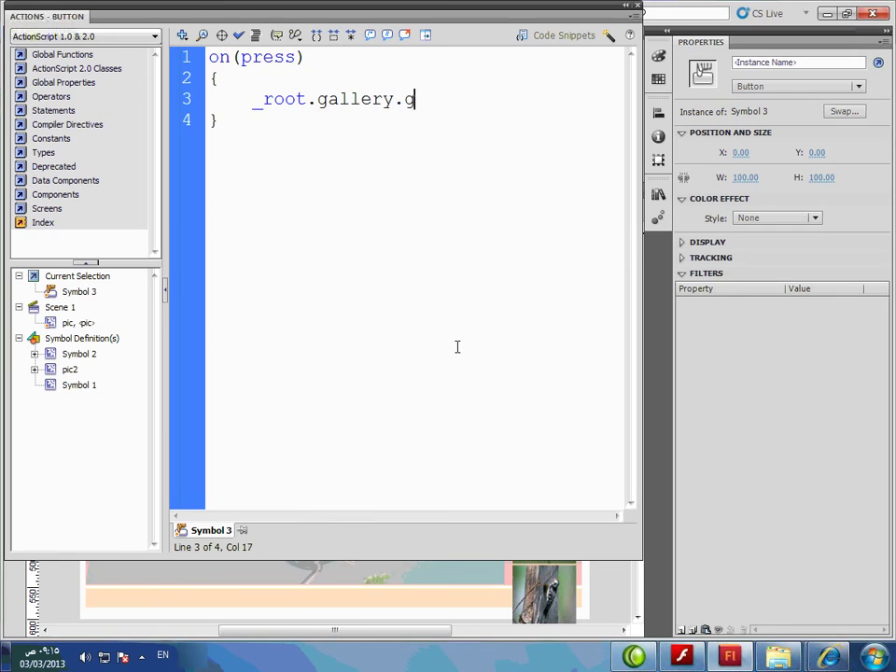
pyautogui.write('otoAndStop(')
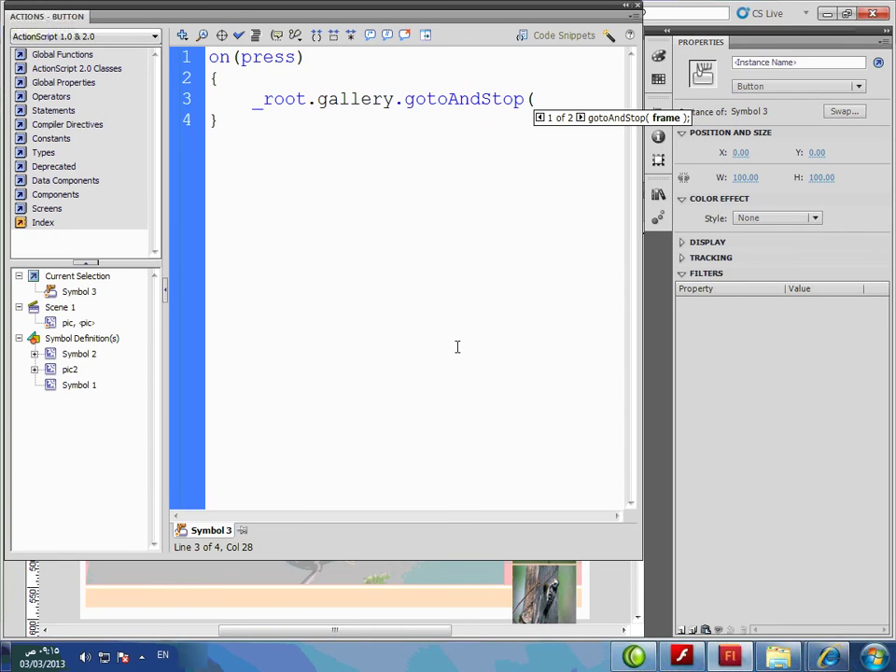
pyautogui.write('1)')
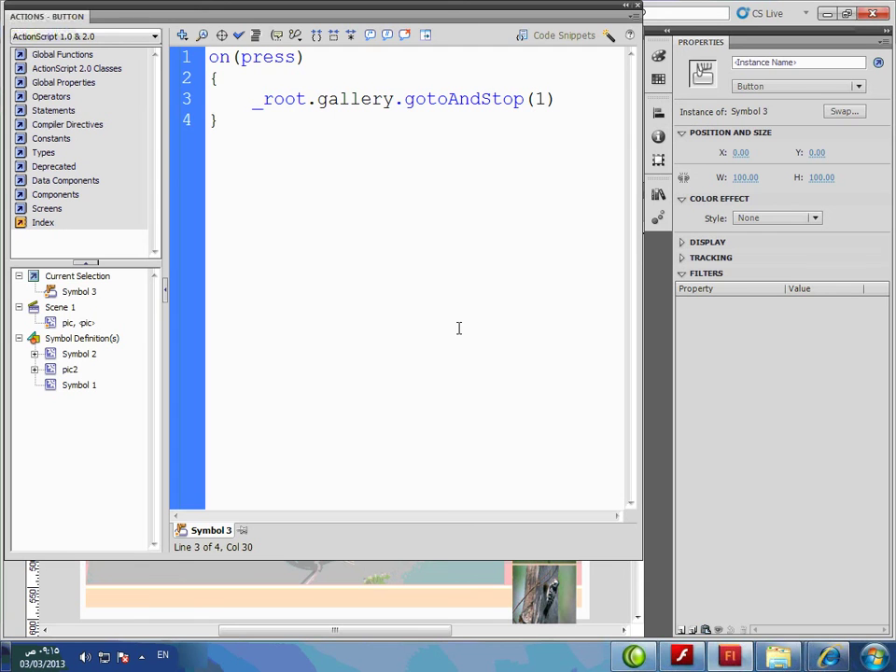
pyautogui.click(638, 7)
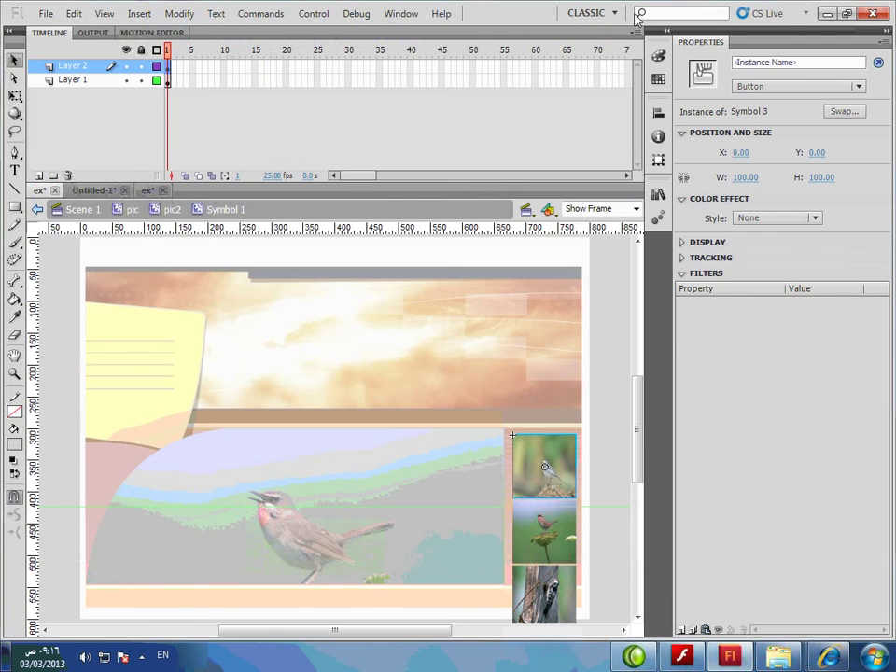
# - Duplicate the first thumbnail's button onto the second thumbnail, at X 0 and about Y 102.7
pyautogui.click(605, 362)
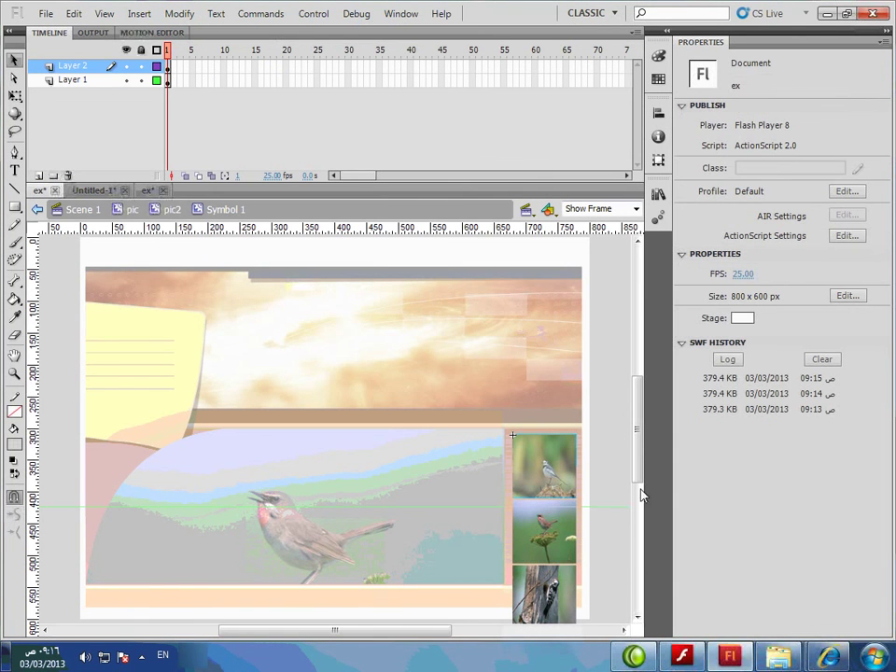
pyautogui.click(549, 464)
pyautogui.click(567, 535)
pyautogui.click(552, 475)
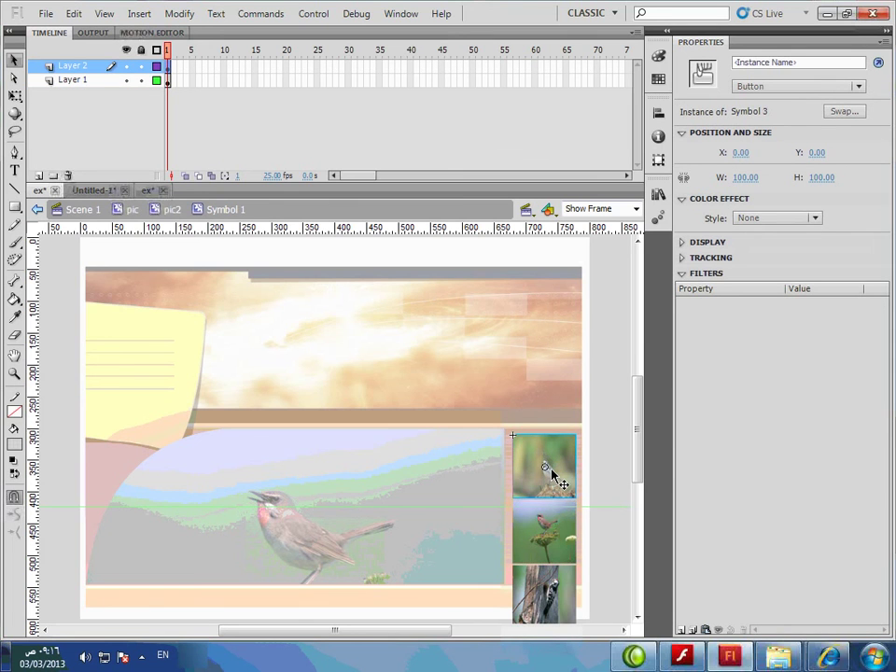
pyautogui.moveTo(557, 477); pyautogui.dragTo(558, 543)
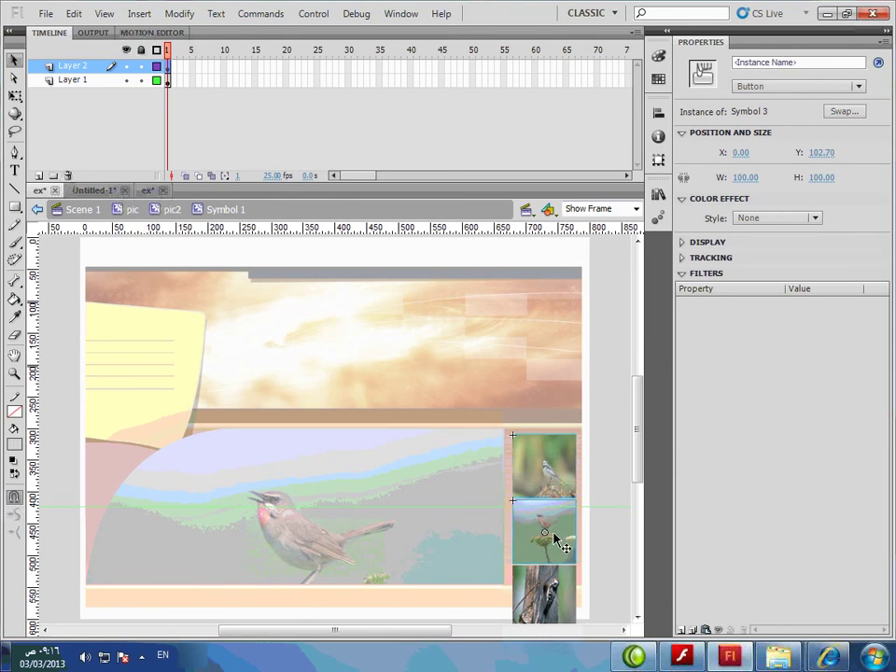
# - Change the second thumbnail button's script to _root.gallery.gotoAndStop(2)
pyautogui.click(14, 373)
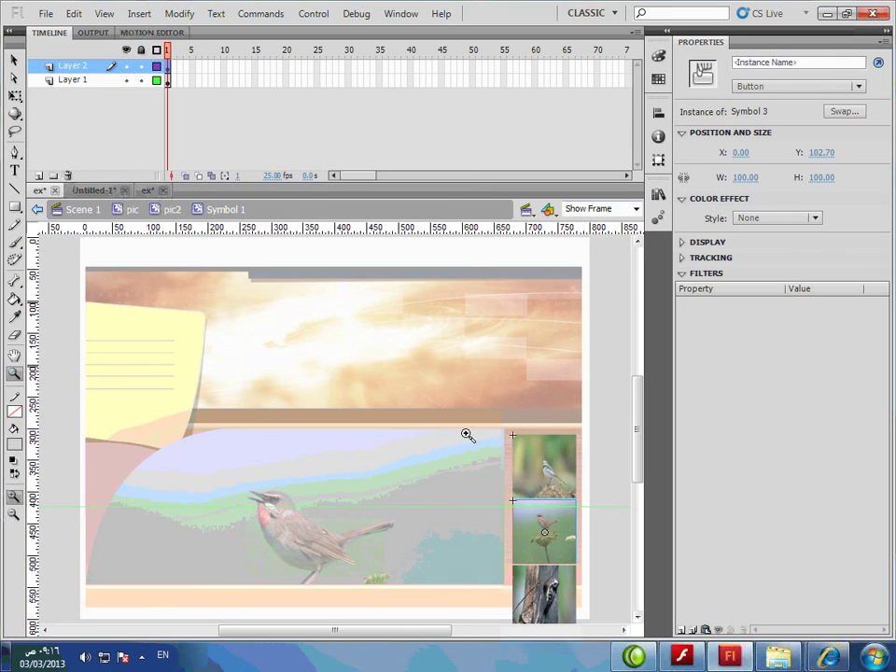
pyautogui.click(546, 527)
pyautogui.click(14, 59)
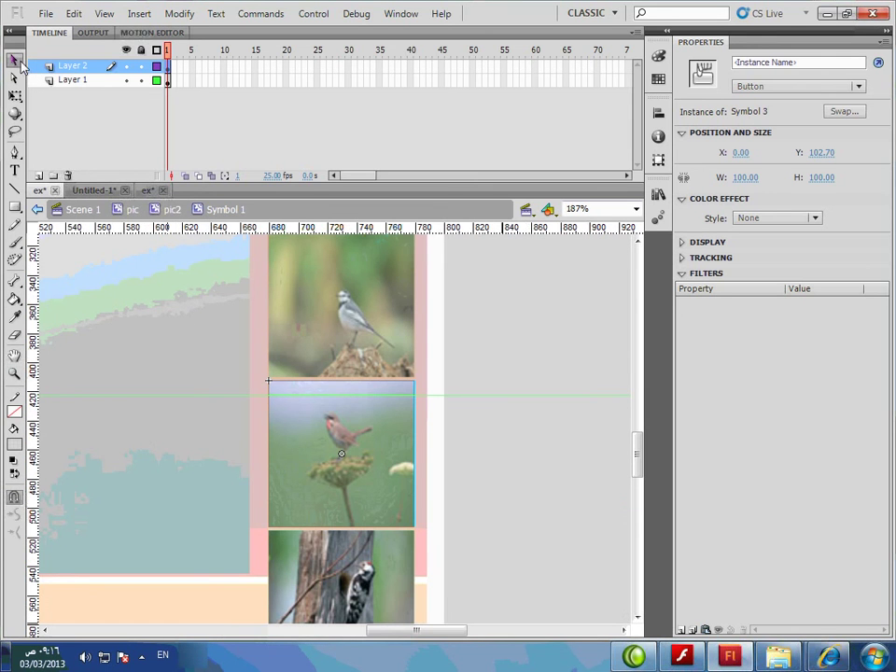
pyautogui.rightClick(360, 449)
pyautogui.click(434, 515)
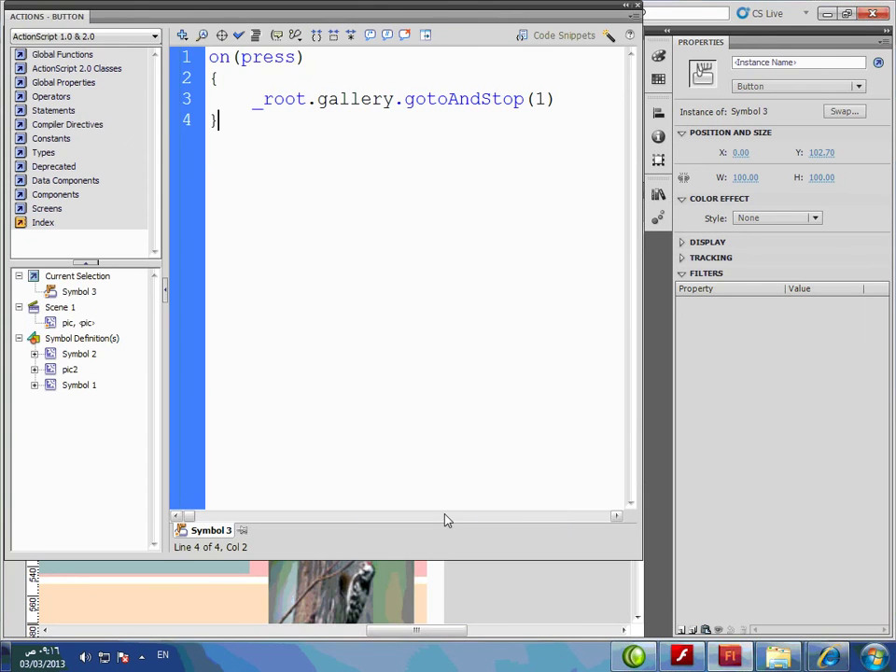
pyautogui.doubleClick(539, 99)
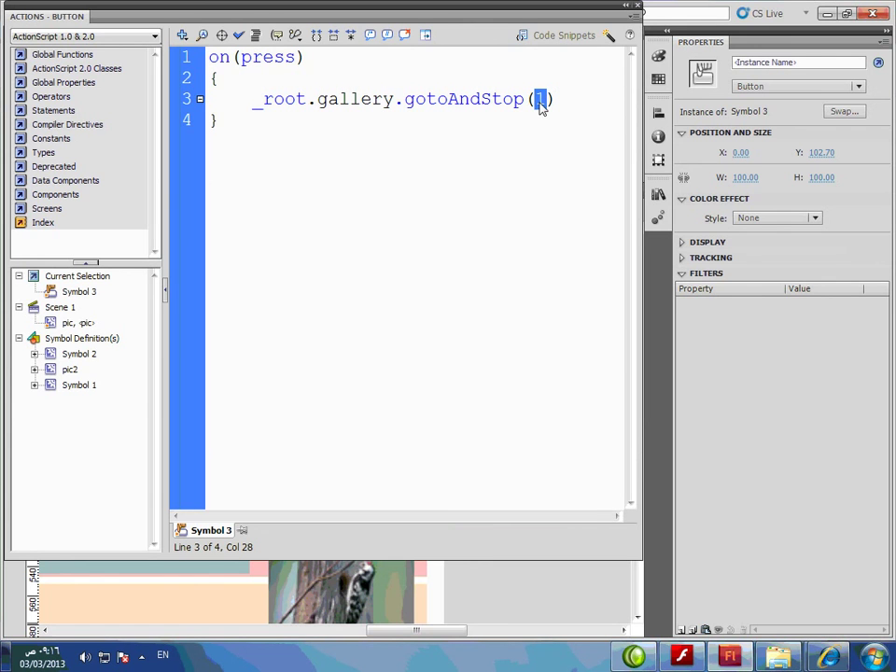
pyautogui.write('2')
pyautogui.press('F9')
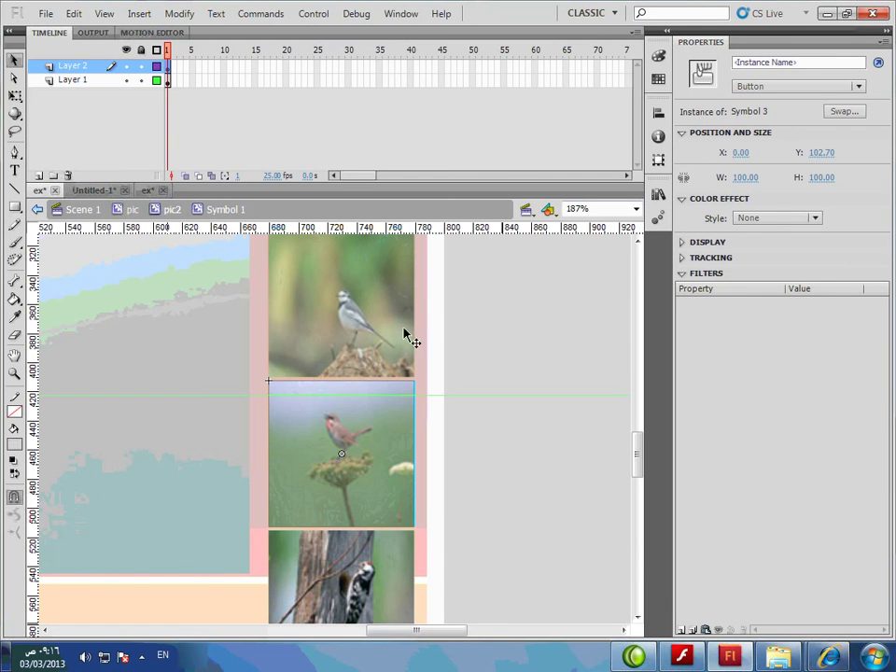
# - Duplicate the second thumbnail's button onto the third thumbnail, at X 0 and about Y 205.4
pyautogui.click(143, 657)
pyautogui.click(144, 657)
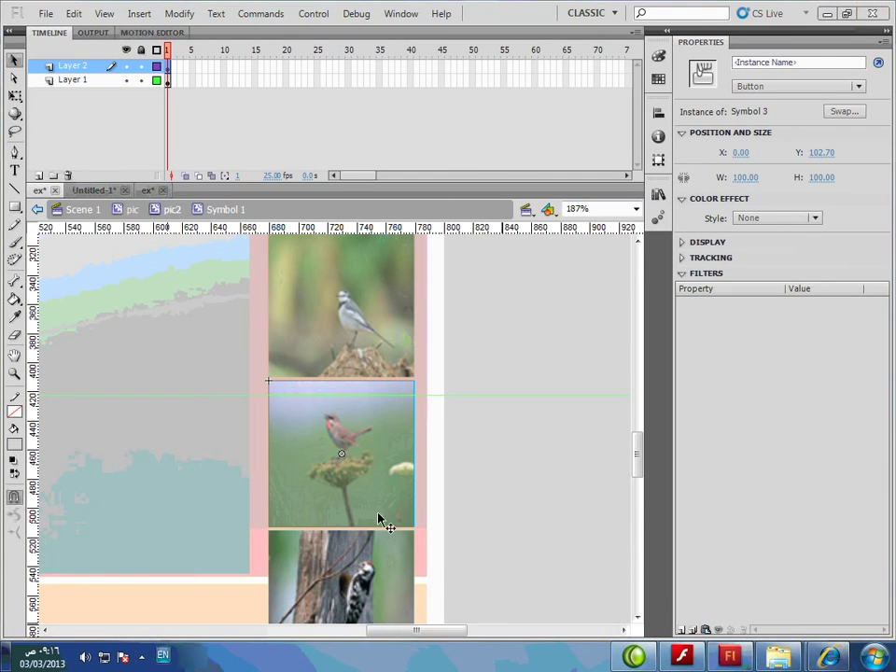
pyautogui.click(520, 500)
pyautogui.scroll(-3, 520, 500)
pyautogui.scroll(-3, 451, 428)
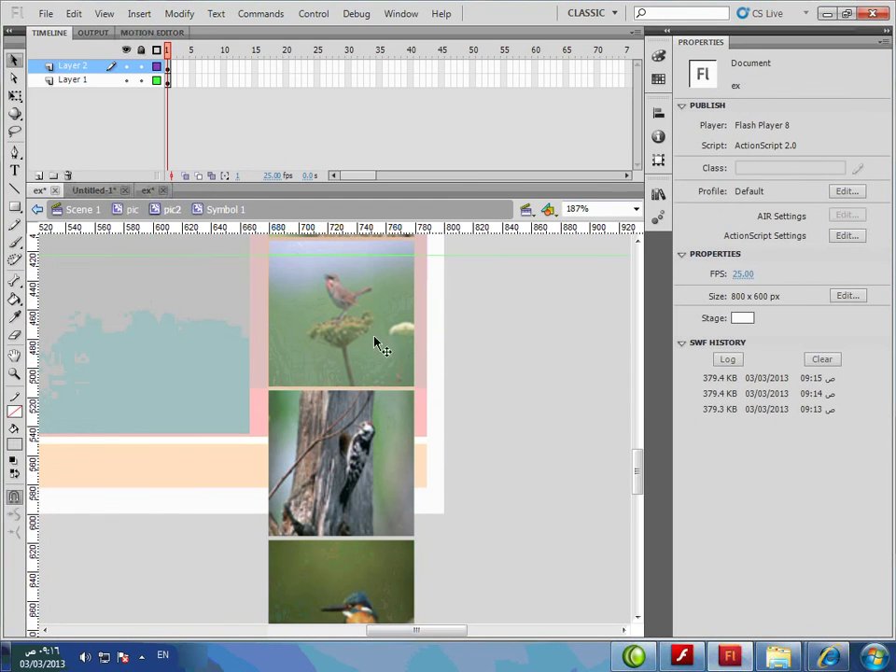
pyautogui.moveTo(371, 338); pyautogui.dragTo(345, 455)
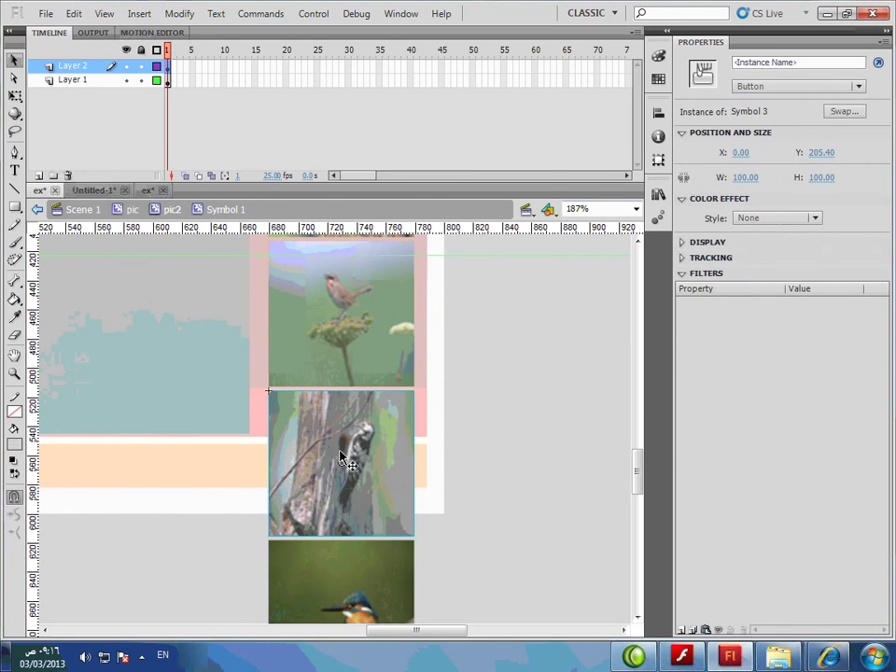
# - Change the third thumbnail button's script to _root.gallery.gotoAndStop(3)
pyautogui.rightClick(351, 455)
pyautogui.click(378, 514)
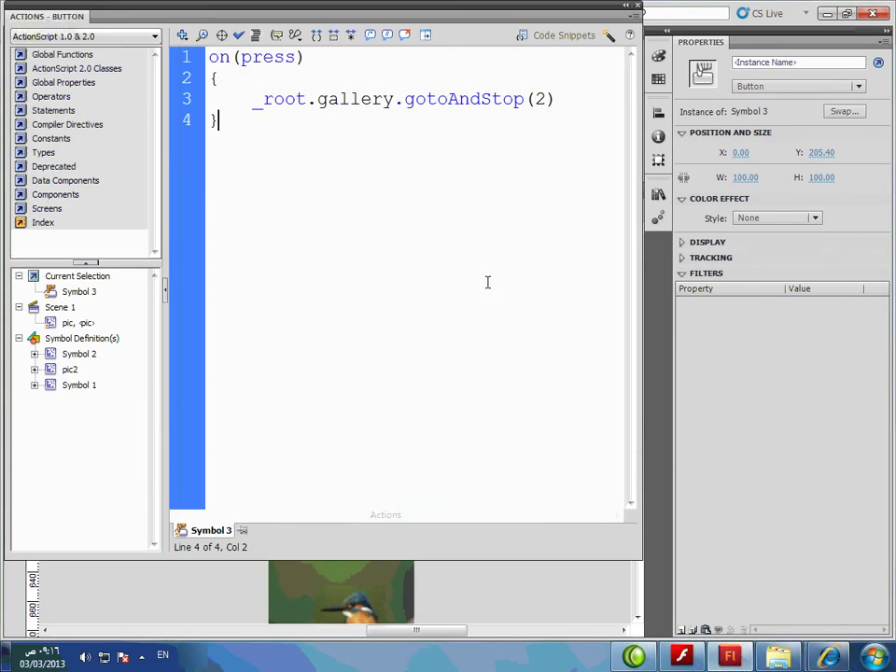
pyautogui.doubleClick(540, 99)
pyautogui.write('3')
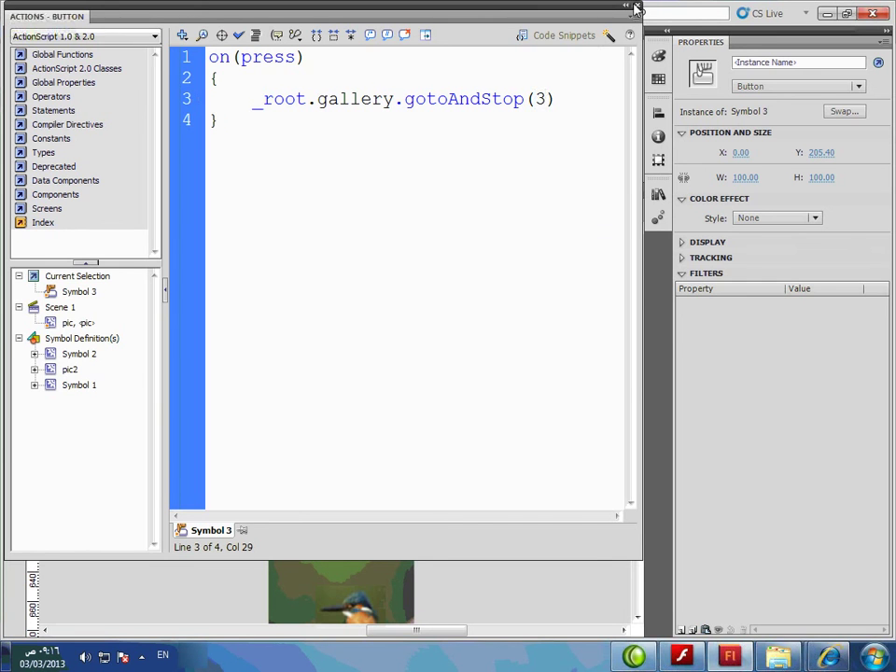
pyautogui.click(637, 7)
# - Duplicate the third thumbnail's button onto the kingfisher thumbnail below it, at X 0 and about Y 308
pyautogui.scroll(-3, 534, 380)
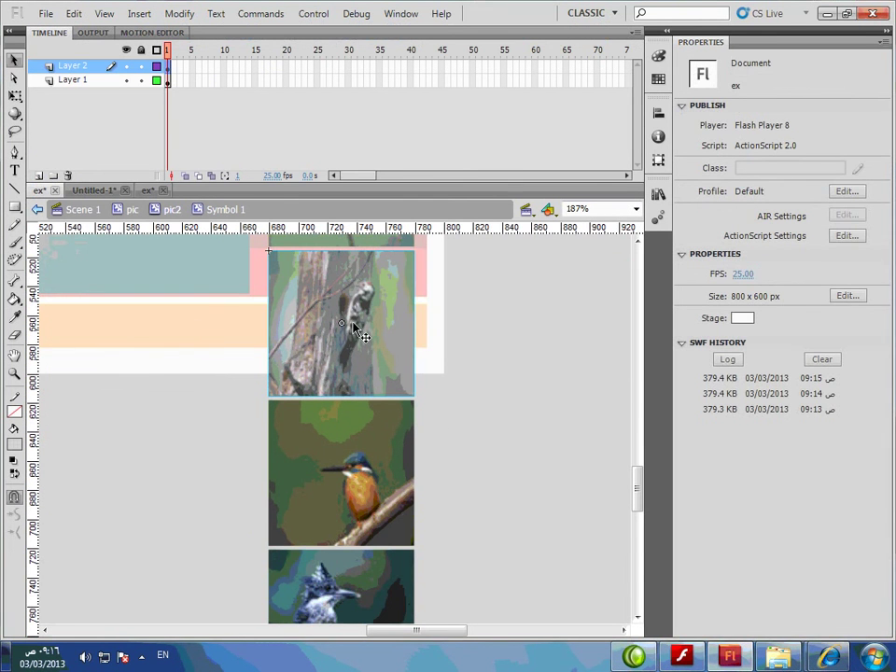
pyautogui.click(377, 300)
pyautogui.press('Down')
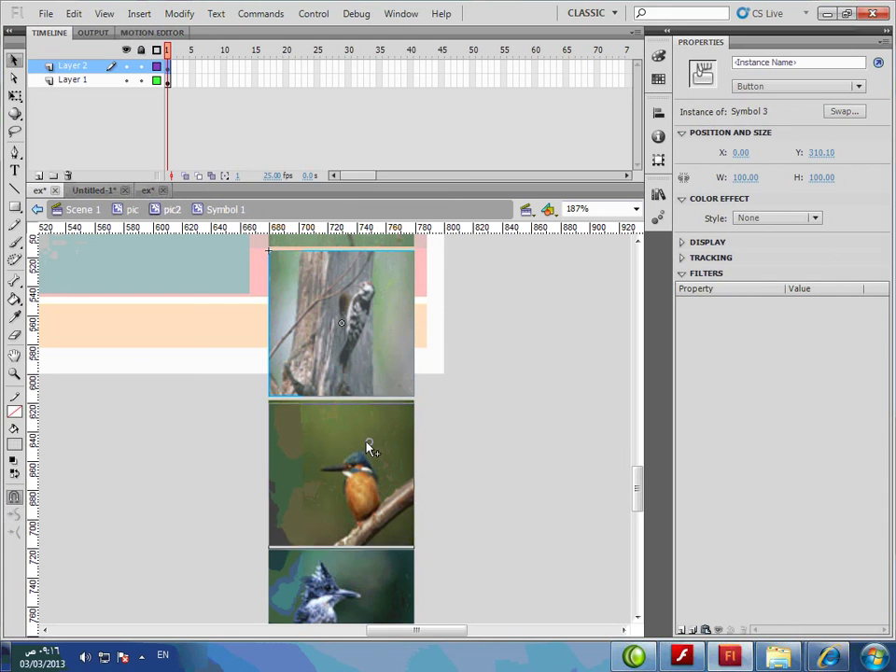
# - Change the kingfisher thumbnail button's script to _root.gallery.gotoAndStop(4)
pyautogui.rightClick(372, 453)
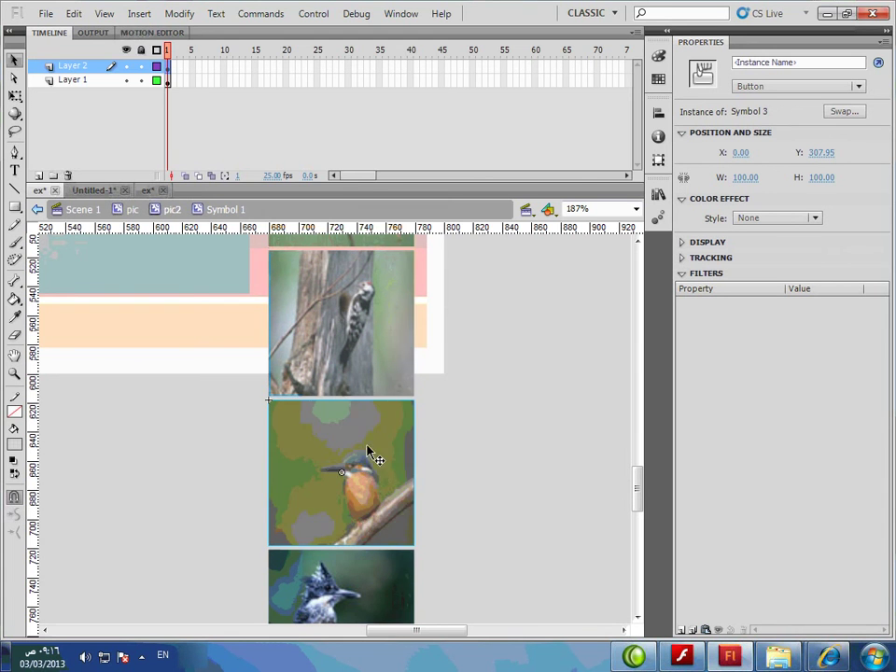
pyautogui.click(414, 515)
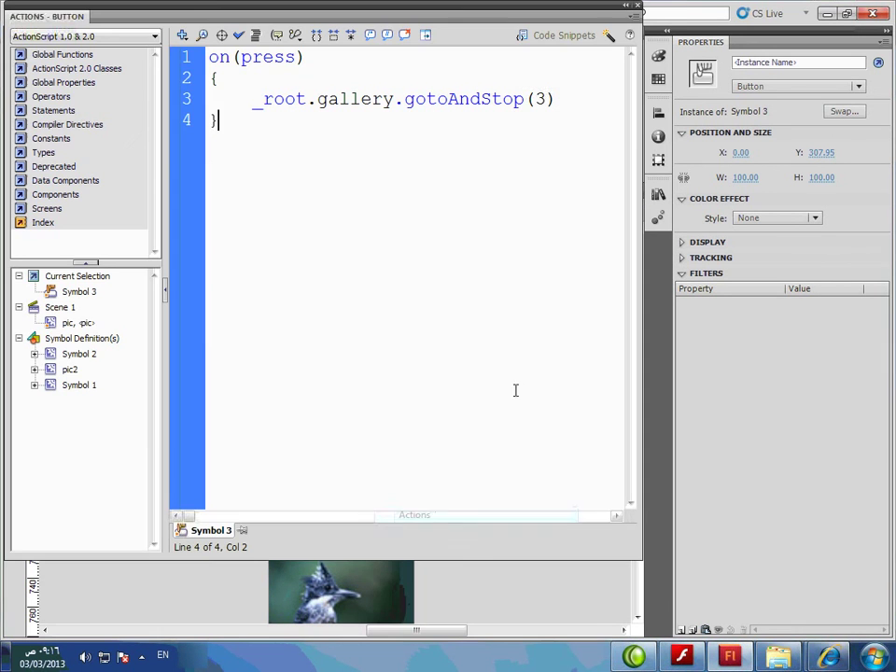
pyautogui.doubleClick(540, 99)
pyautogui.write('4')
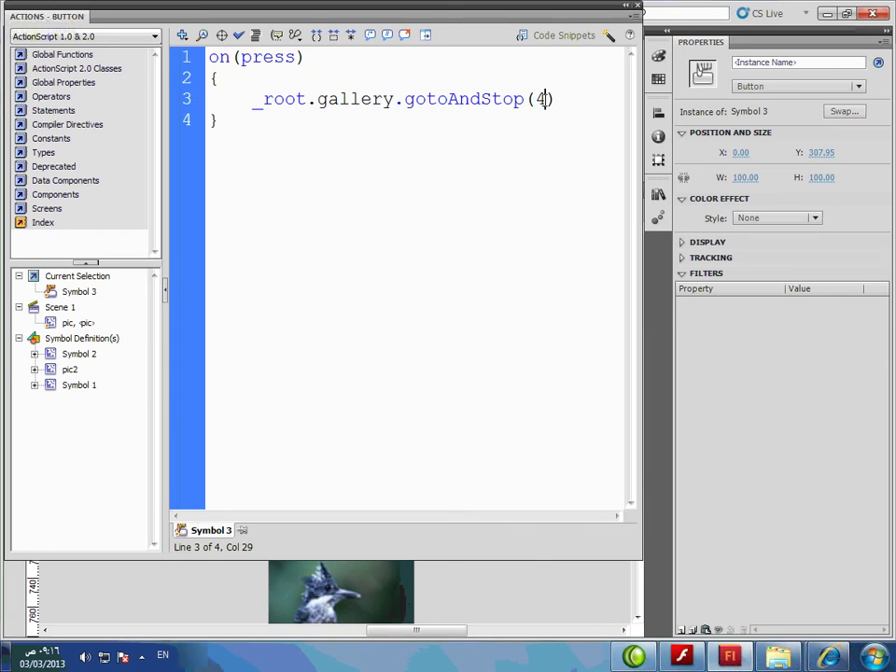
pyautogui.click(637, 5)
# - Test the movie by choosing the woodpecker thumbnail to check the large picture, and close the preview
pyautogui.click(512, 366)
pyautogui.hotkey('ctrl', 'Return')
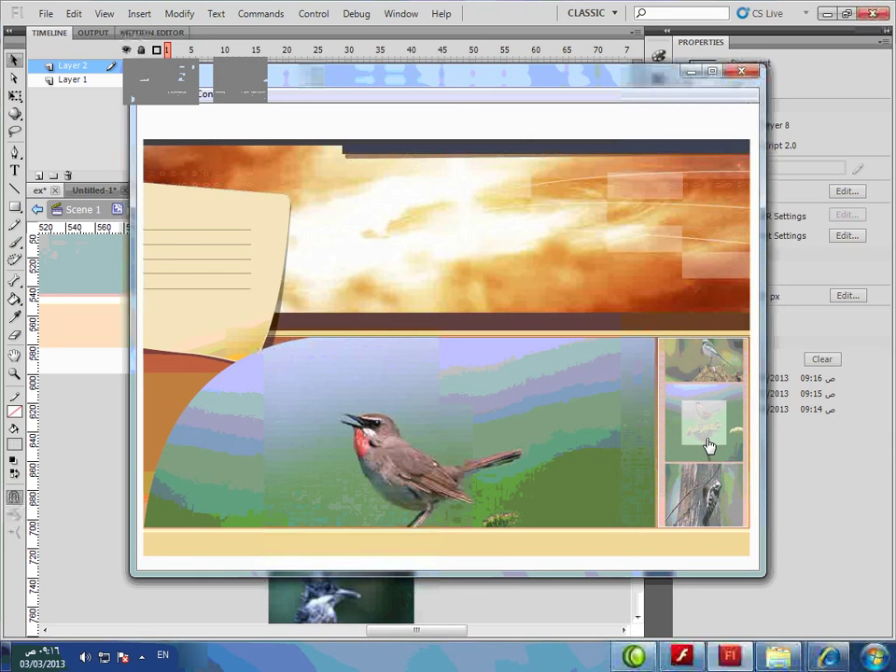
pyautogui.click(712, 467)
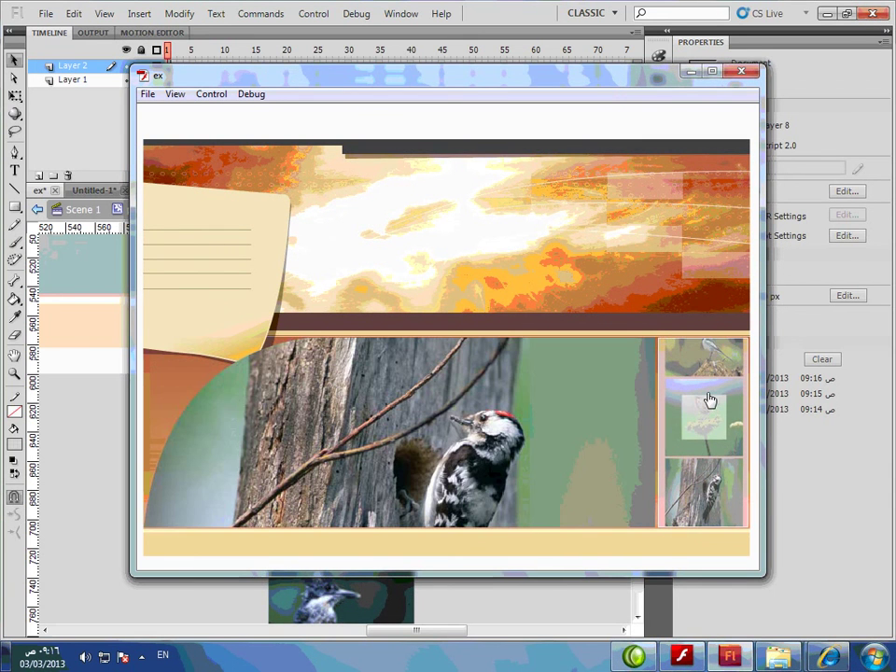
pyautogui.hotkey('ctrl', 'w')
# - In the Untitled-1 document, review the rollOver and rollOut script on the transparent clip covering the thumbnails
pyautogui.click(93, 191)
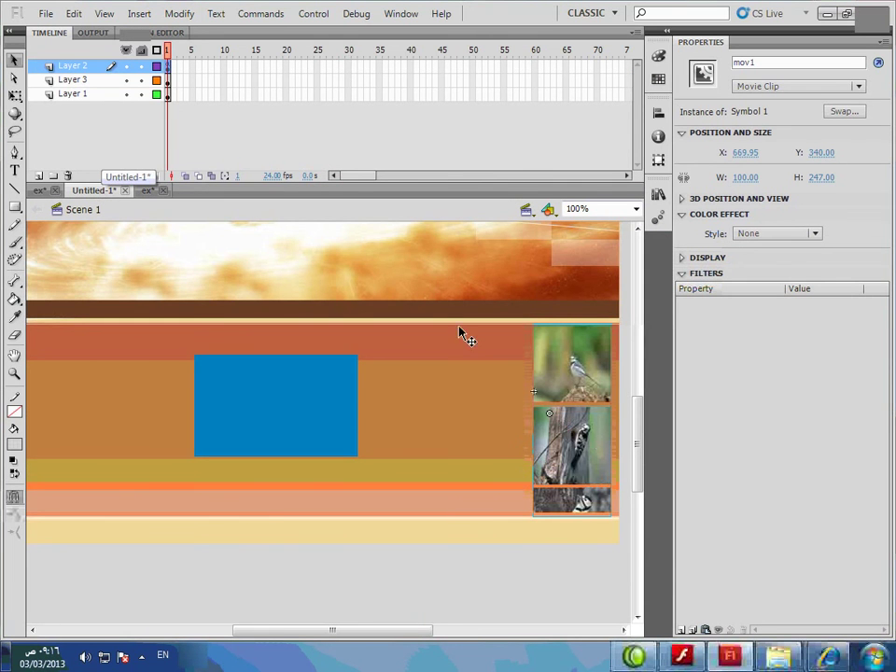
pyautogui.click(592, 448)
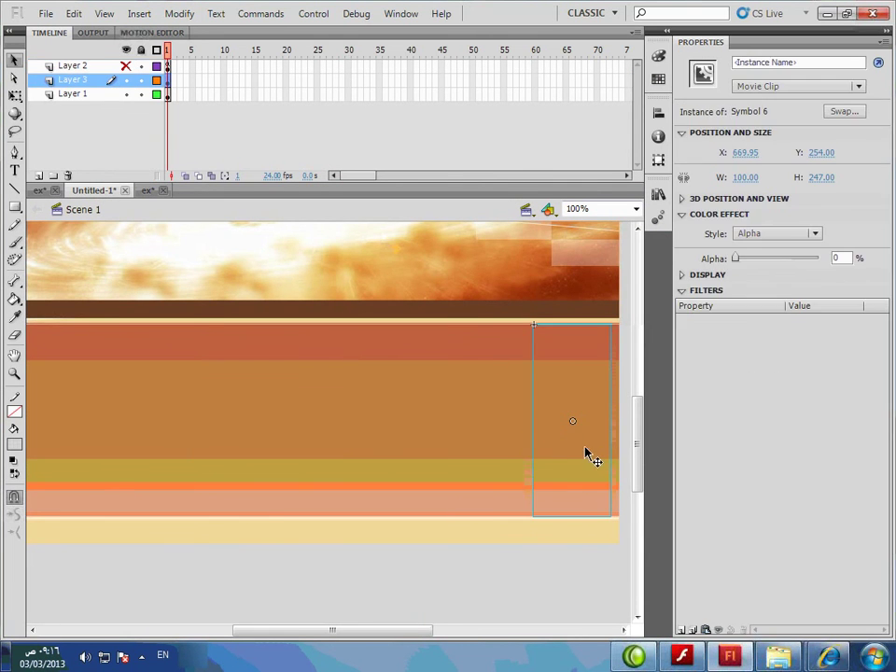
pyautogui.rightClick(592, 461)
pyautogui.click(611, 514)
pyautogui.moveTo(299, 260); pyautogui.dragTo(163, 42)
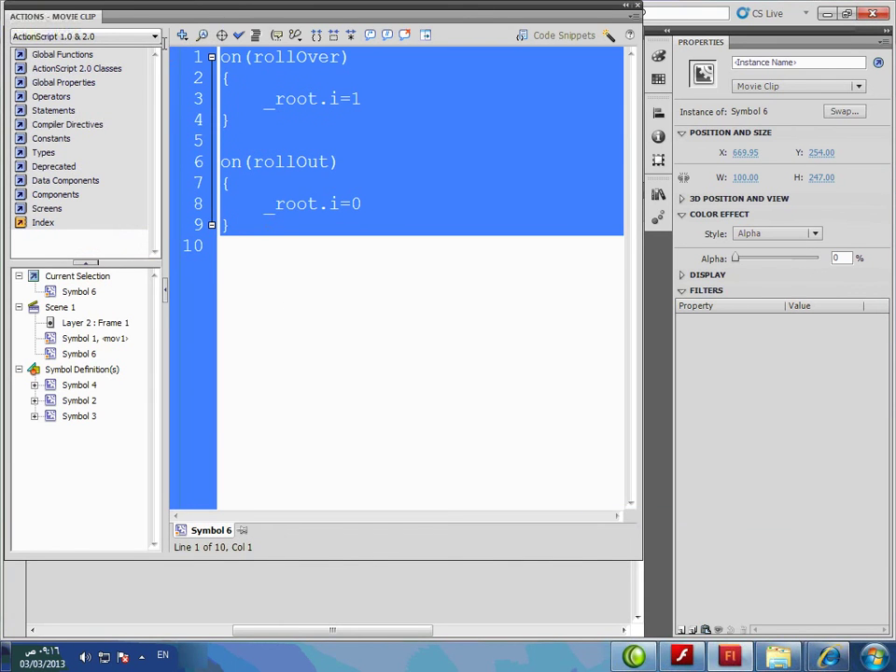
pyautogui.click(639, 5)
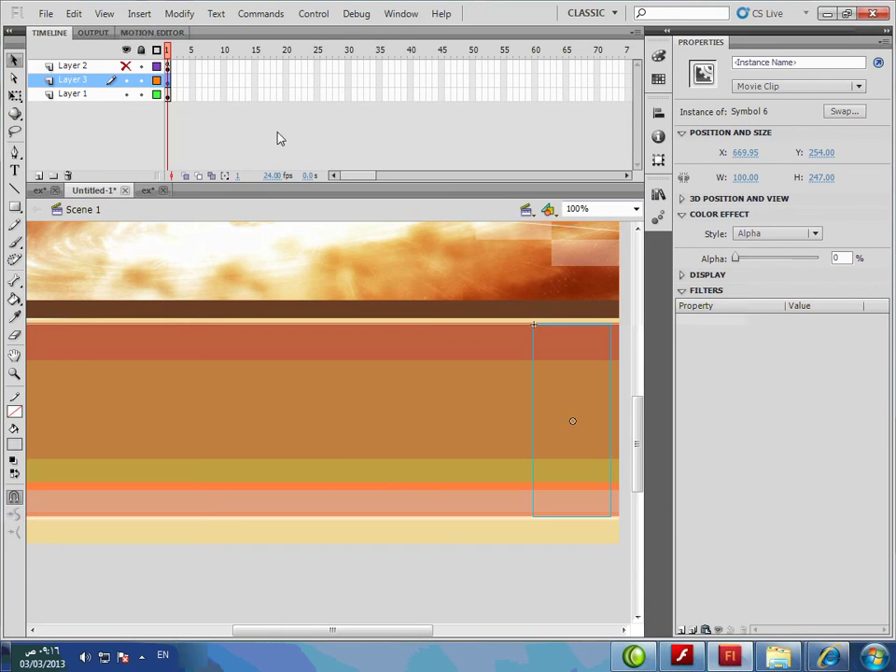
# - Go back to the ex document, return to Scene 1 and set the view to Show Frame
pyautogui.click(40, 191)
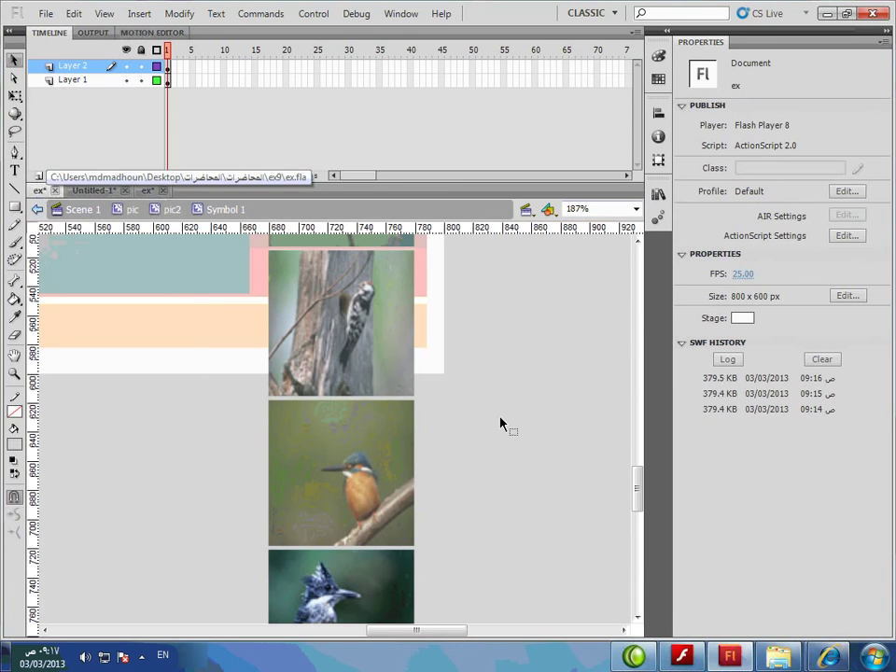
pyautogui.click(115, 212)
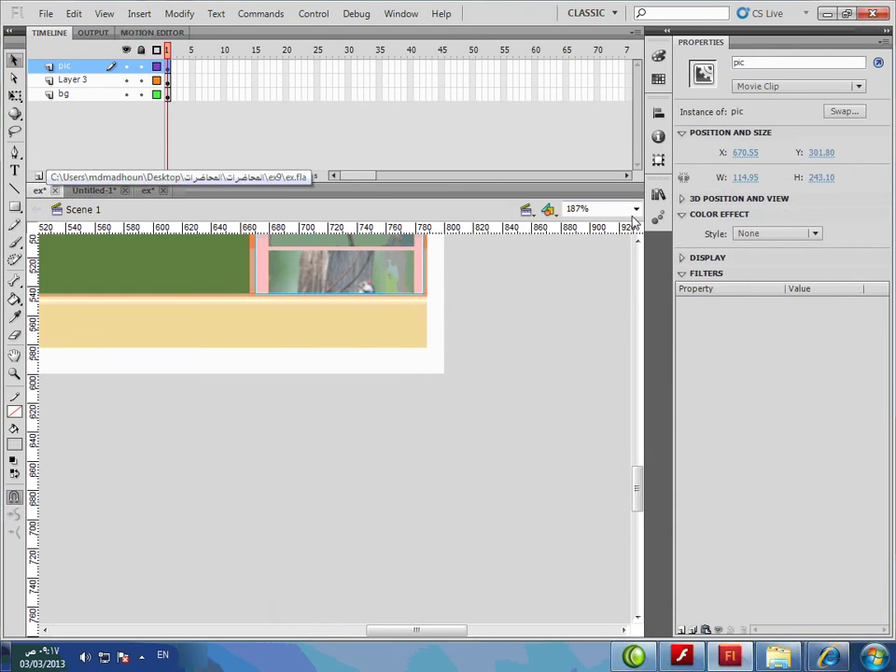
pyautogui.click(635, 209)
pyautogui.click(598, 235)
pyautogui.click(625, 418)
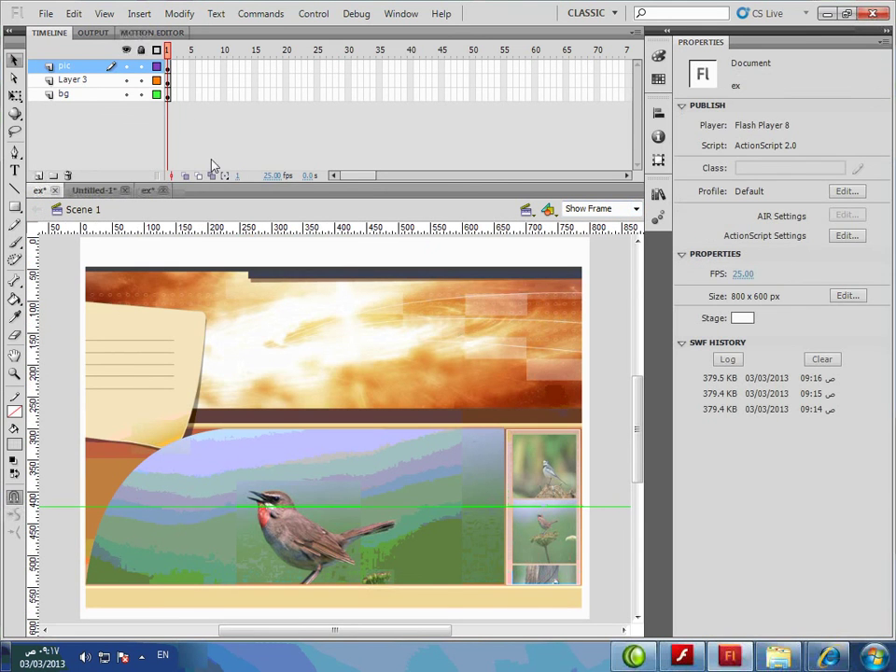
# - Script frame 1 of the pic layer with var i:Number and i=0, and close the script editor
pyautogui.rightClick(168, 75)
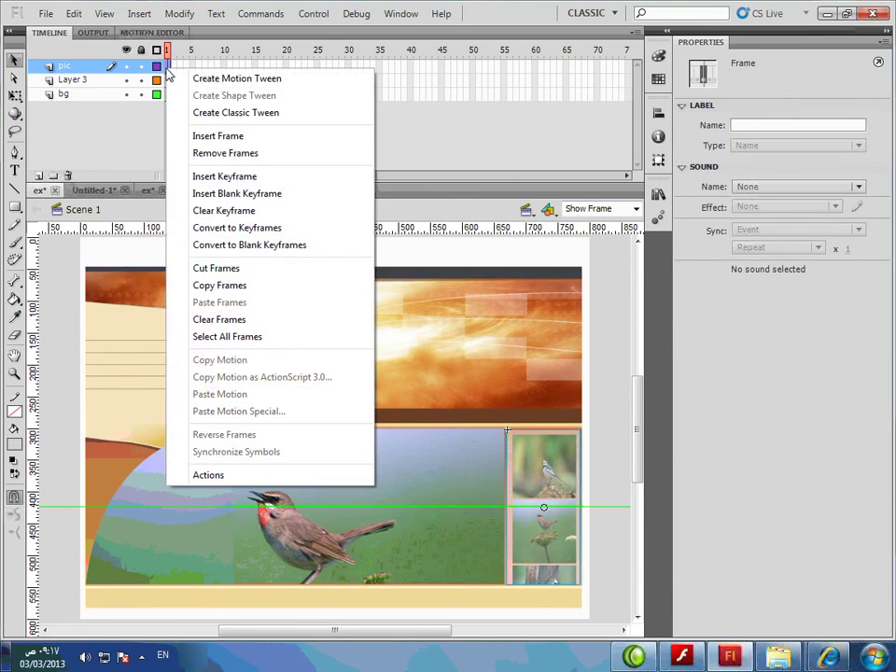
pyautogui.click(256, 473)
pyautogui.write('var ')
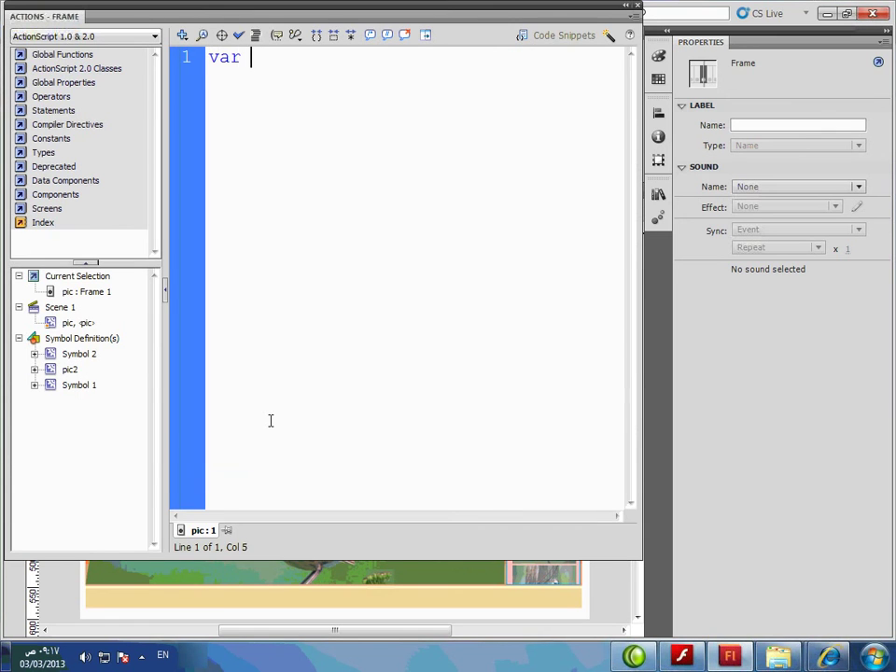
pyautogui.write('i:Number')
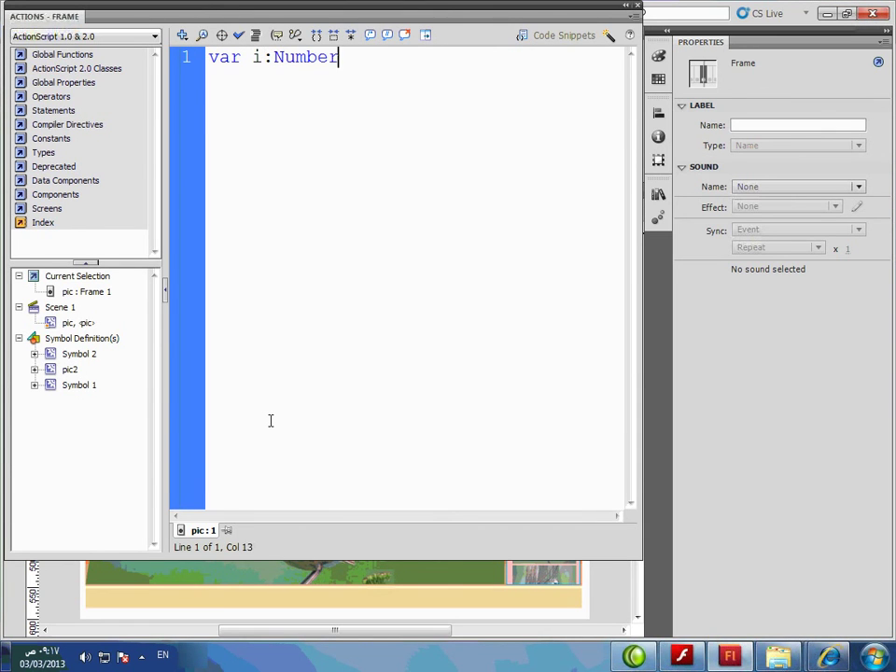
pyautogui.press('Return')
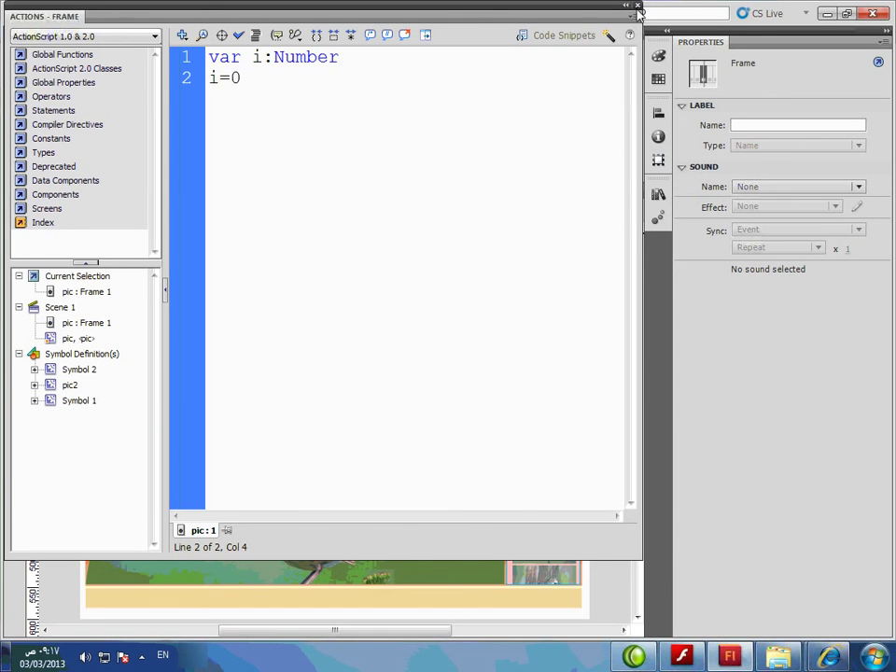
pyautogui.press('F9')
# - Wrap the _ymouse scrolling condition in the pic clip's enterFrame script in an if(_root.i==1) block and indent the enclosed lines
pyautogui.rightClick(541, 501)
pyautogui.click(586, 516)
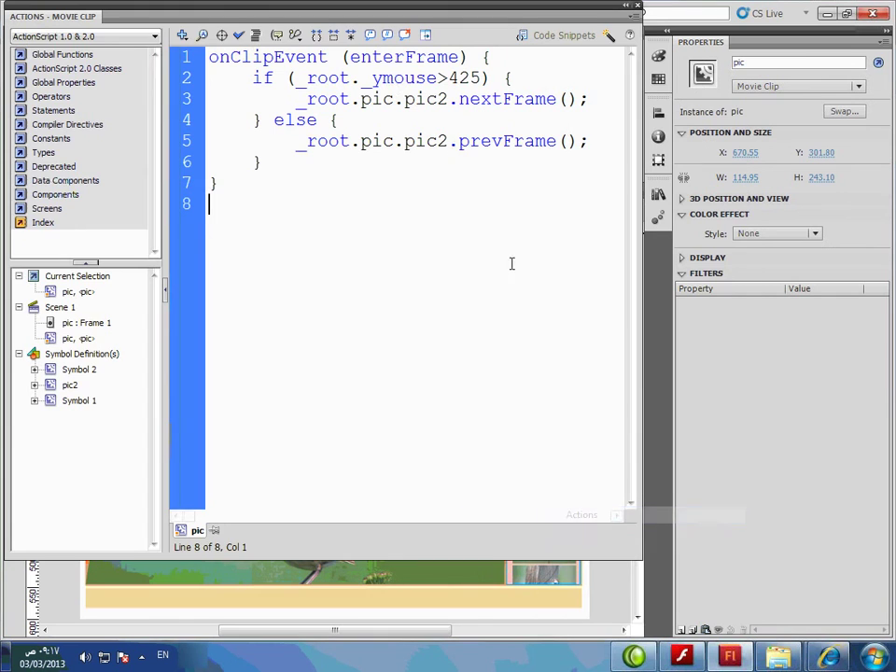
pyautogui.click(512, 60)
pyautogui.press('Return')
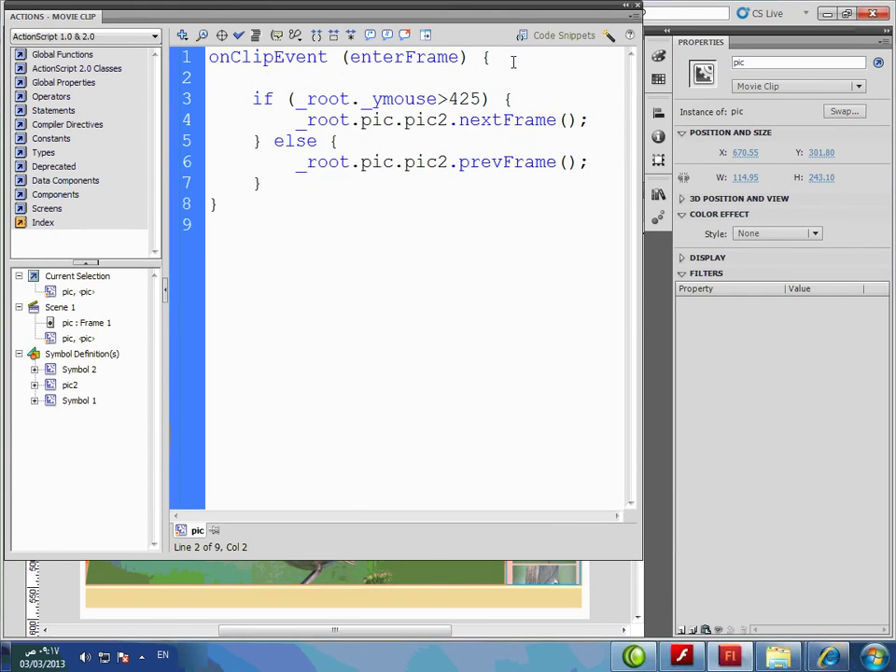
pyautogui.write('if(_')
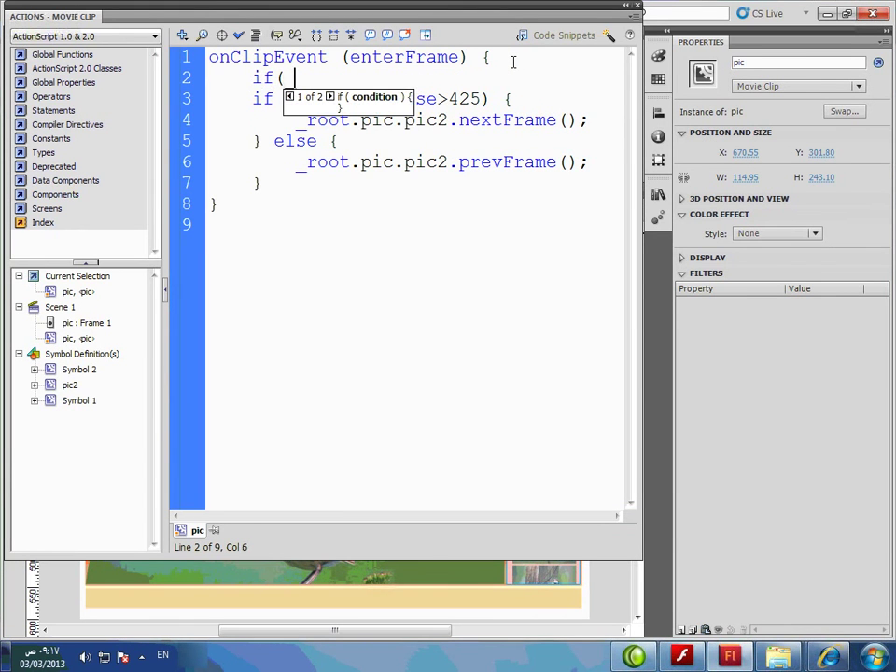
pyautogui.write('root.')
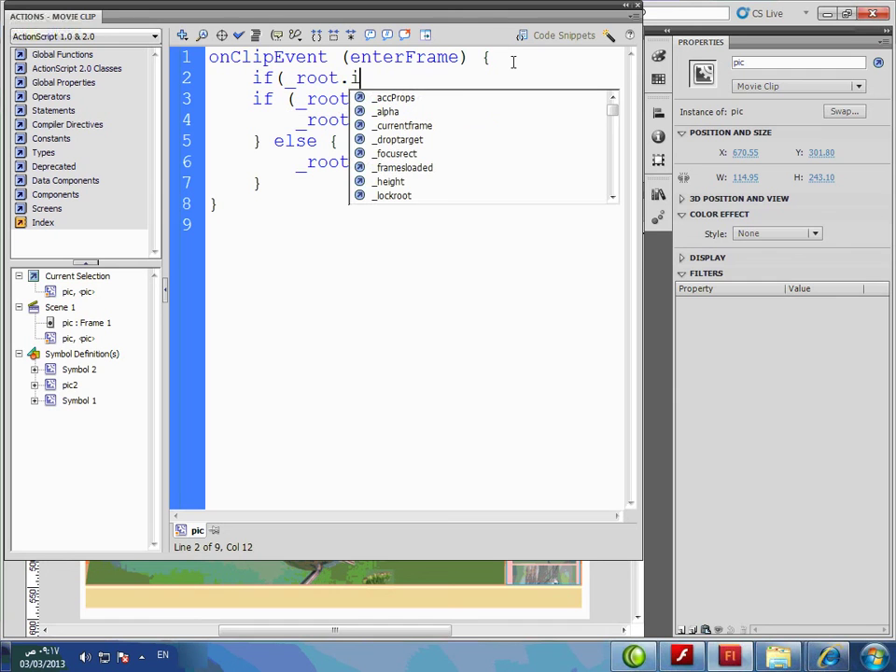
pyautogui.write('i==')
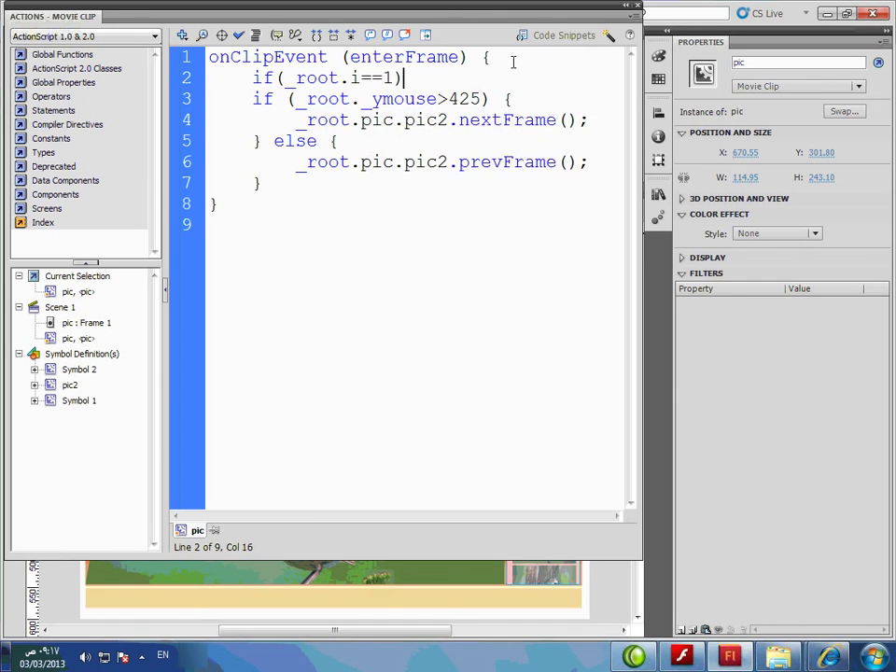
pyautogui.write('1)')
pyautogui.press('Return')
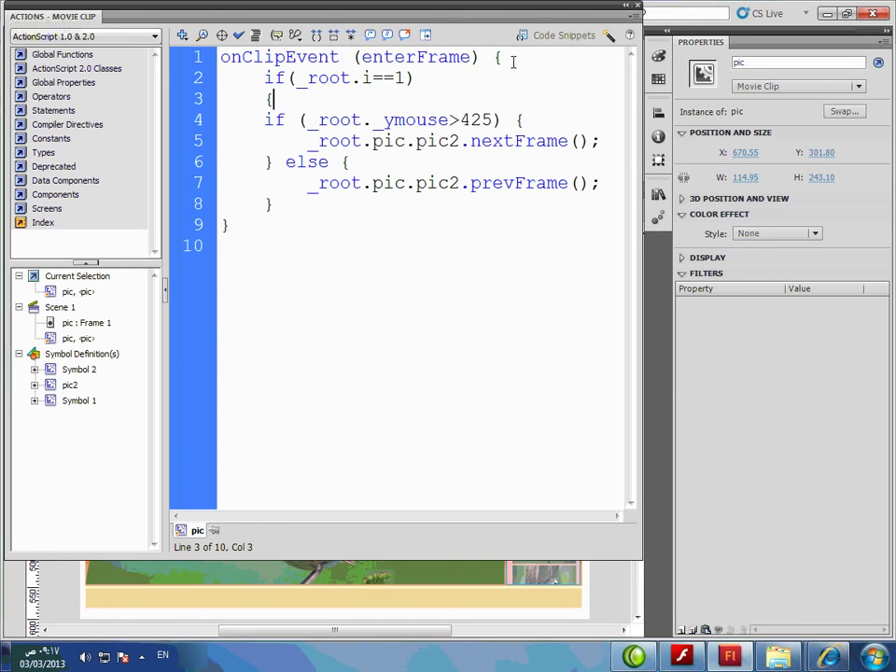
pyautogui.press('Return')
pyautogui.moveTo(222, 222); pyautogui.dragTo(246, 119)
pyautogui.press('Tab')
# - Add on(rollOver) setting _root.i=1 and on(rollOut) setting _root.i=0 below the pic clip's enterFrame script, and close the editor
pyautogui.click(291, 256)
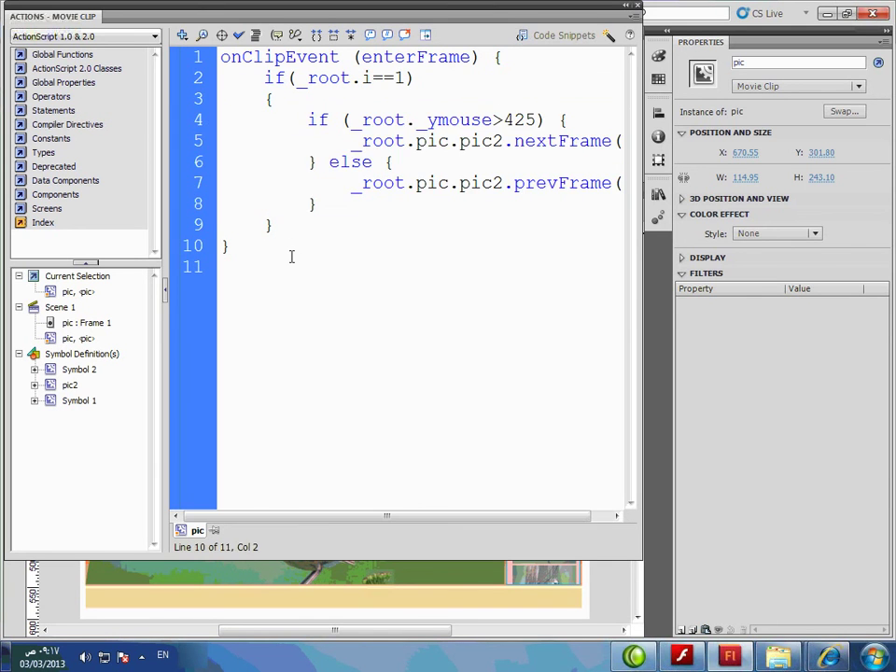
pyautogui.press('Return')
pyautogui.press('Return')
pyautogui.write('on(rollOver) { \t_root.i=1 }  on(rollOut) { \t_root.i=0 }')
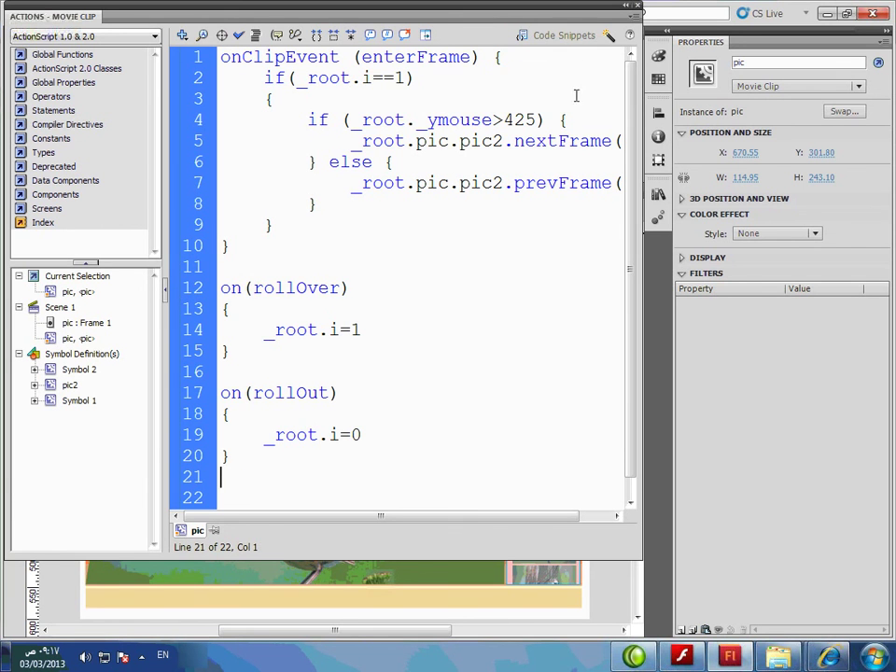
pyautogui.press('F9')
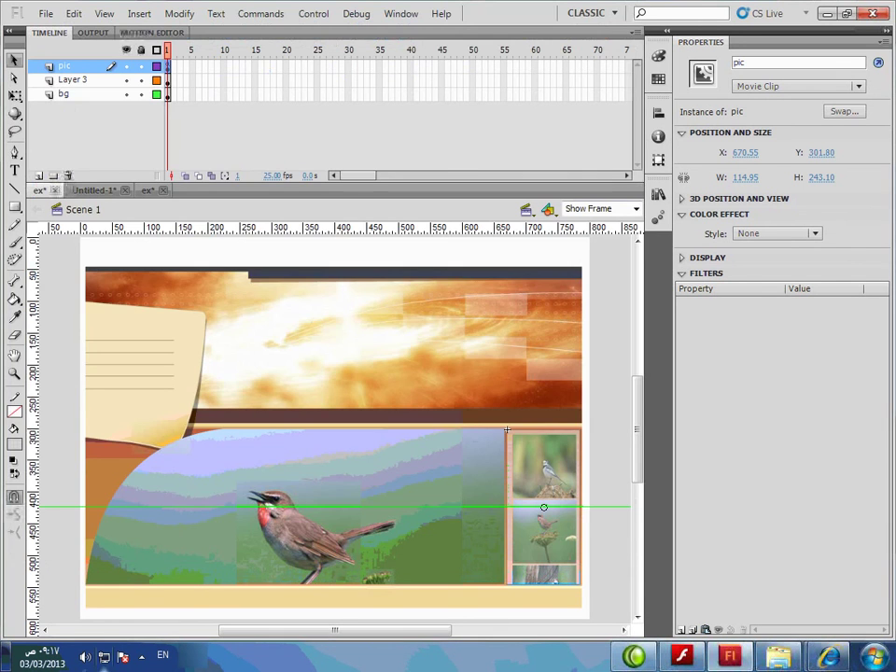
# - Test the movie to check the thumbnail scrolling, and close the preview
pyautogui.click(142, 657)
pyautogui.click(73, 566)
pyautogui.hotkey('ctrl', 'Return')
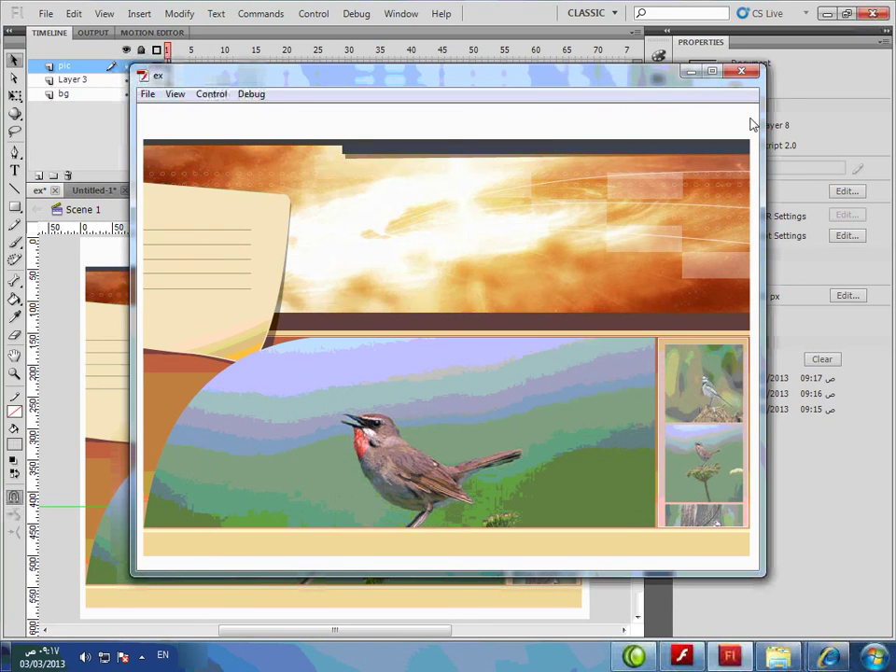
pyautogui.click(742, 73)
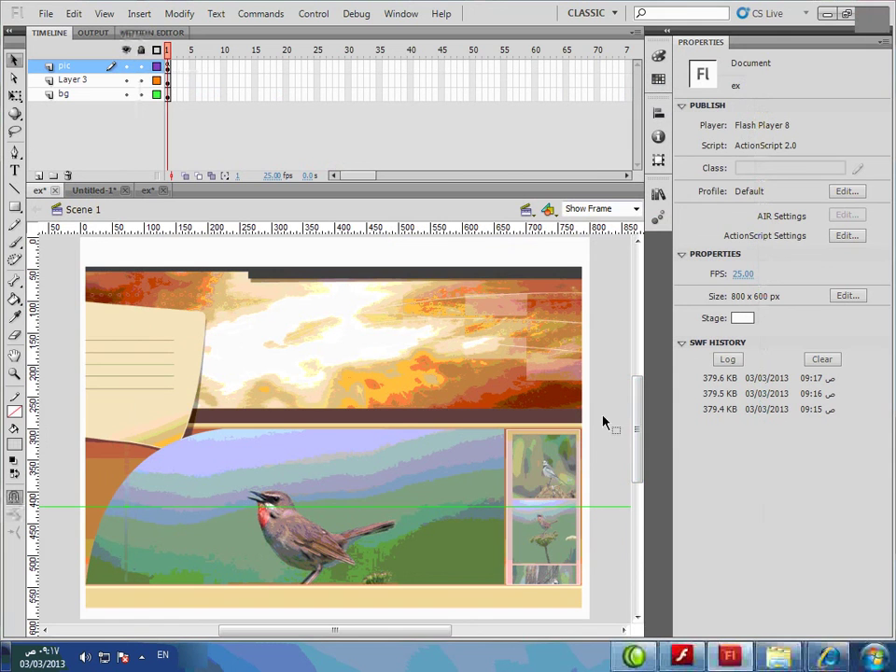
# - Insert a new layer above the pic layer
pyautogui.rightClick(80, 67)
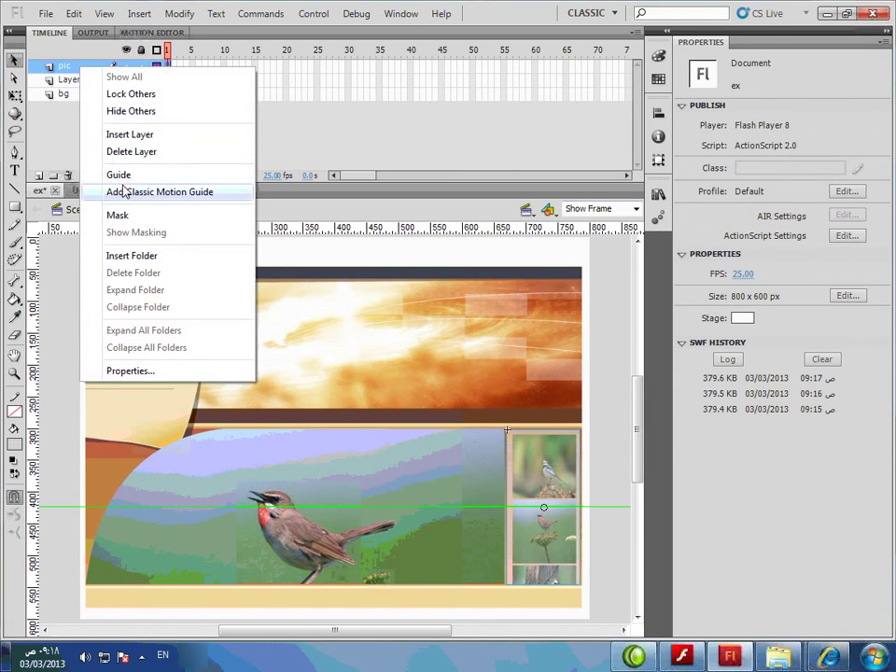
pyautogui.click(145, 136)
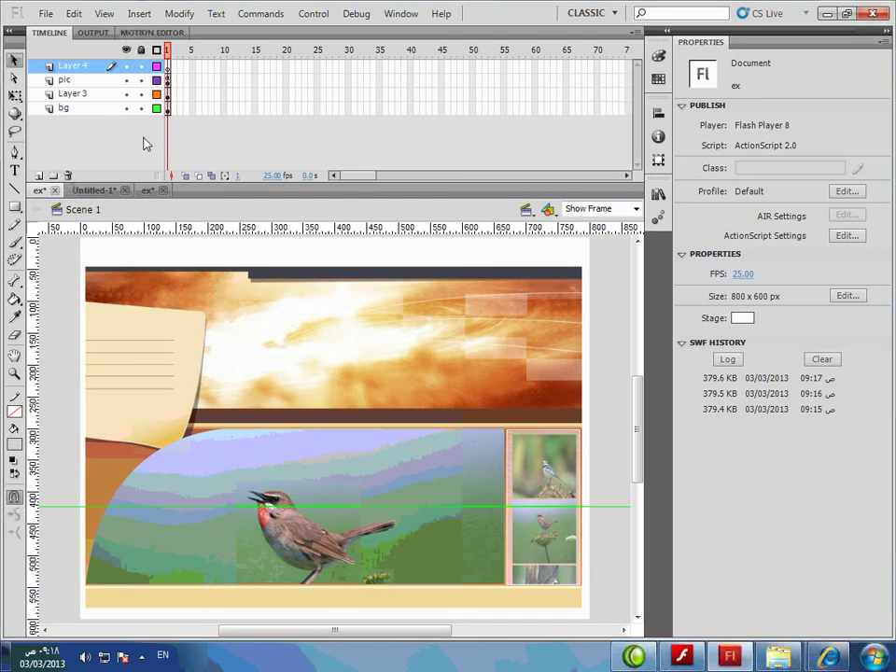
pyautogui.click(16, 208)
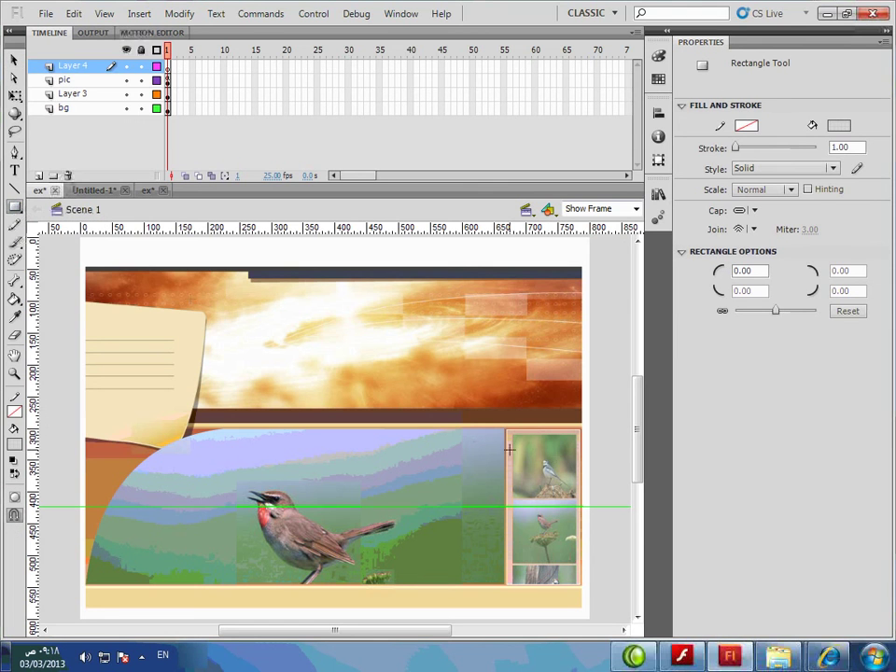
pyautogui.click(14, 58)
pyautogui.doubleClick(536, 454)
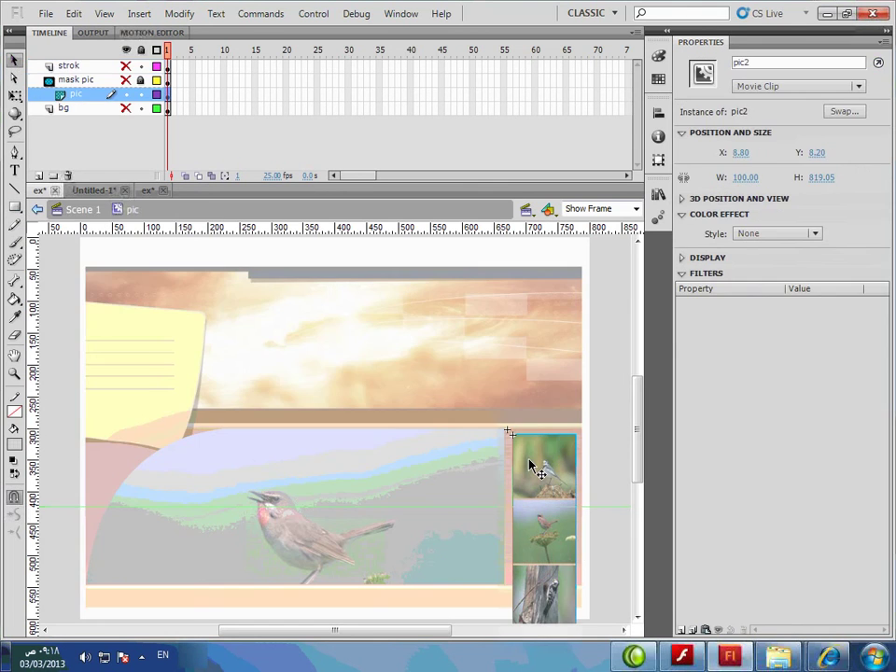
pyautogui.click(581, 439)
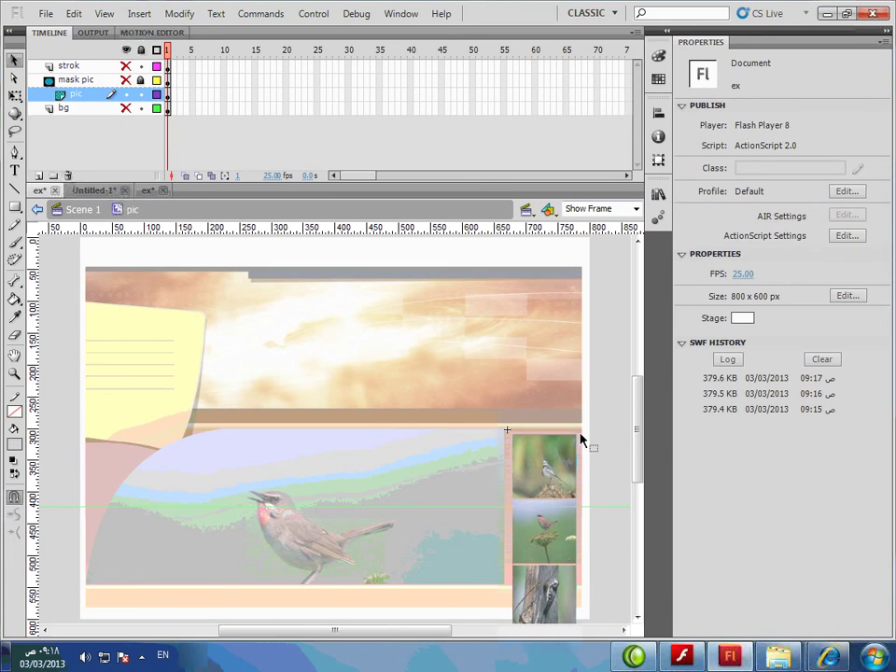
pyautogui.click(83, 209)
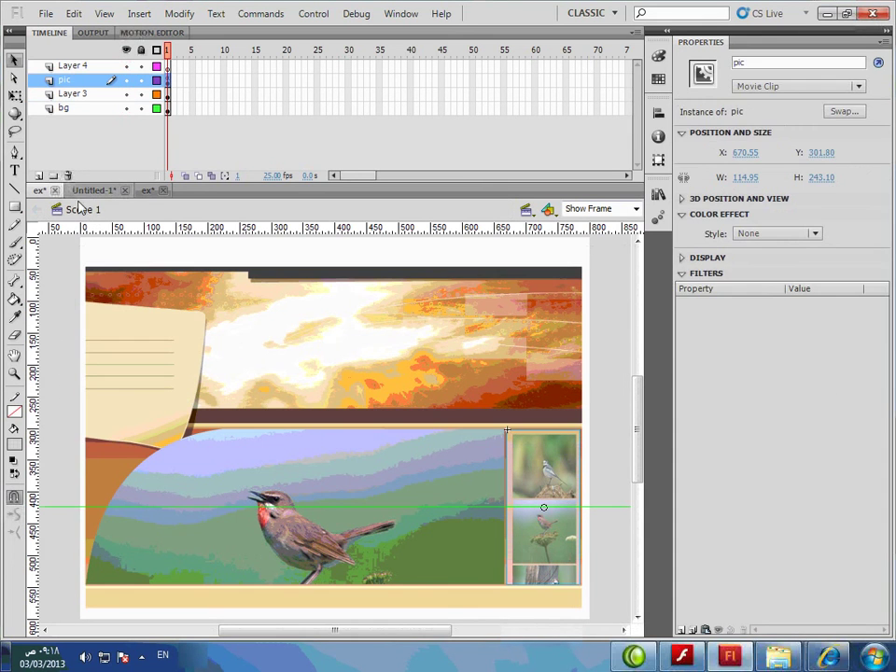
# - Draw a rectangle about 115 x 244 px over the thumbnail column on frame 1 of Layer 4
pyautogui.click(14, 207)
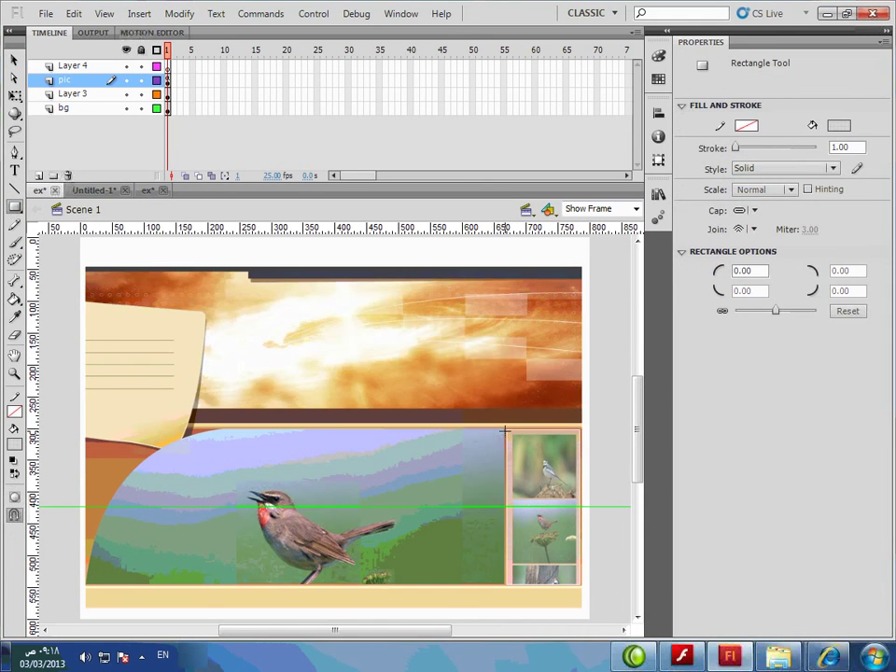
pyautogui.click(168, 66)
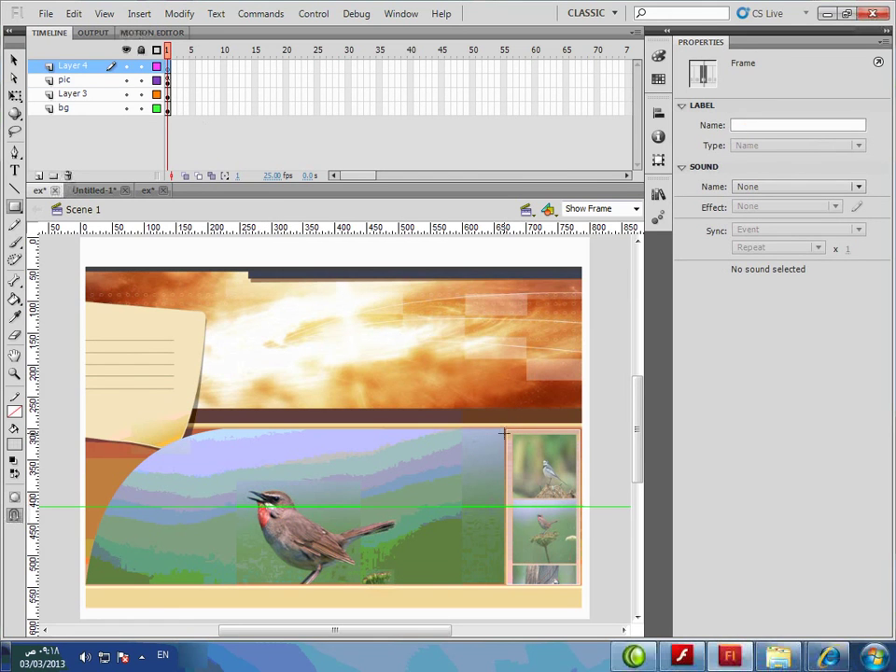
pyautogui.moveTo(507, 431); pyautogui.dragTo(580, 586)
pyautogui.click(14, 59)
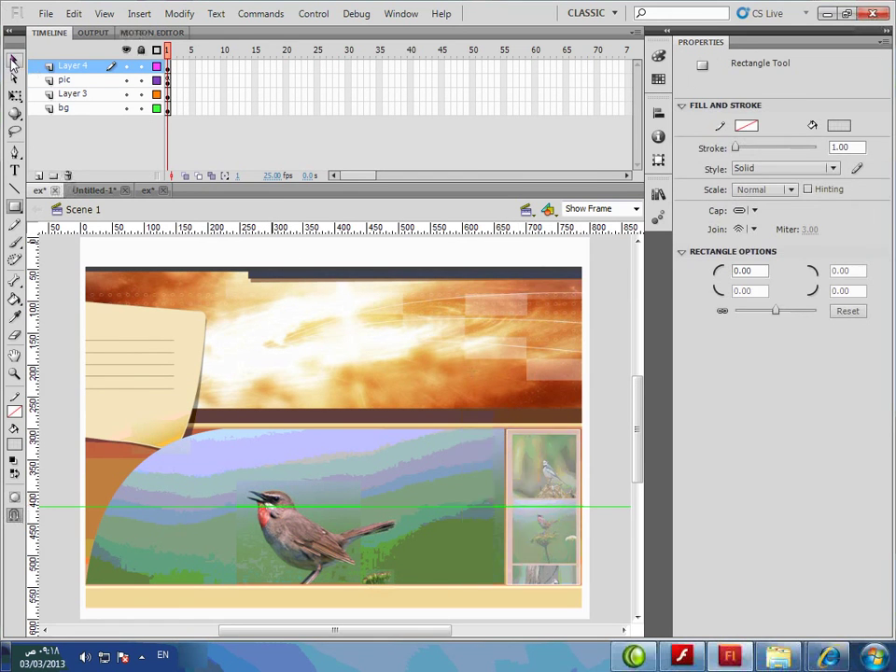
# - Convert the rectangle covering the thumbnails into a Movie Clip symbol
pyautogui.click(554, 501)
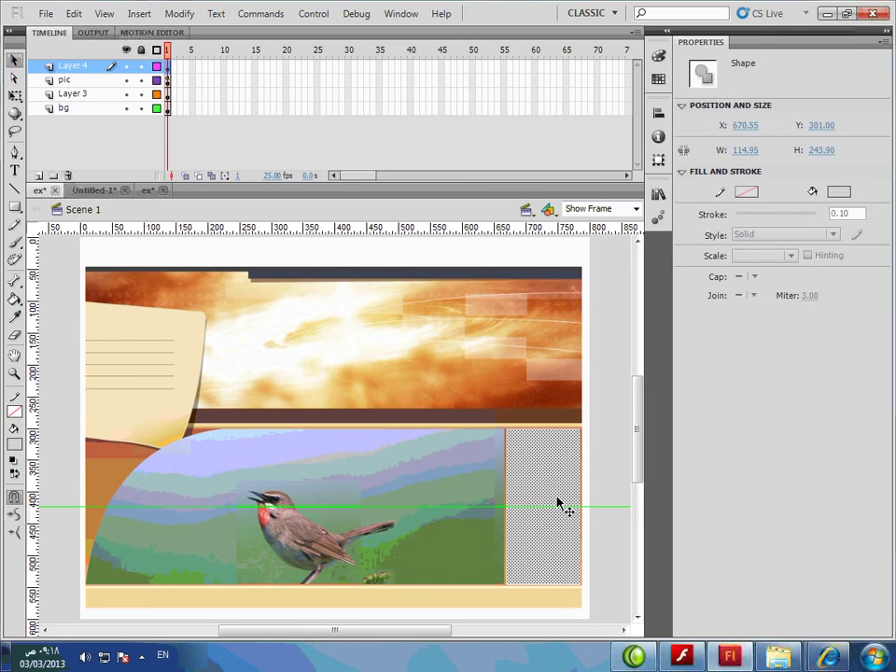
pyautogui.doubleClick(557, 504)
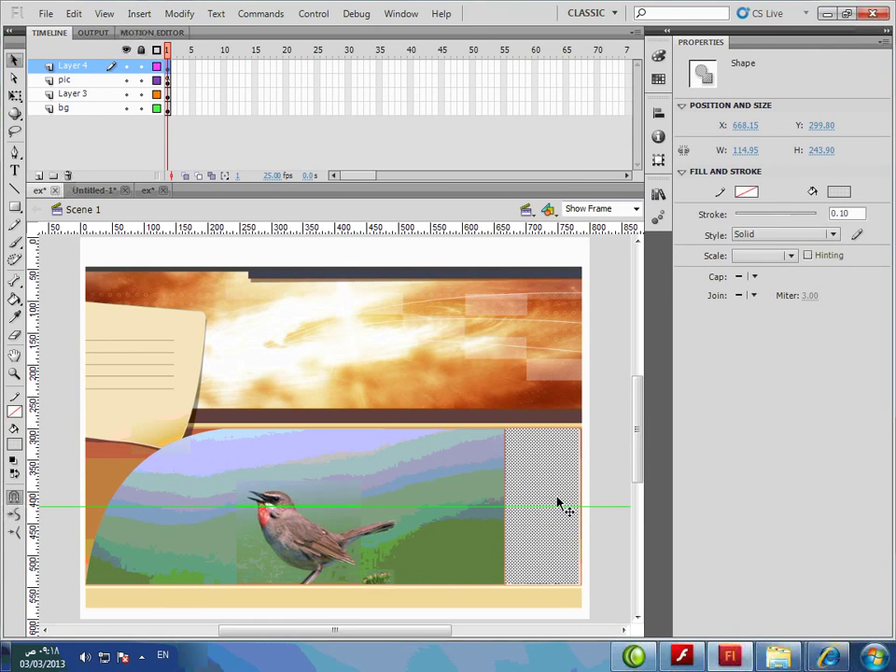
pyautogui.press('F8')
pyautogui.click(350, 146)
pyautogui.click(366, 166)
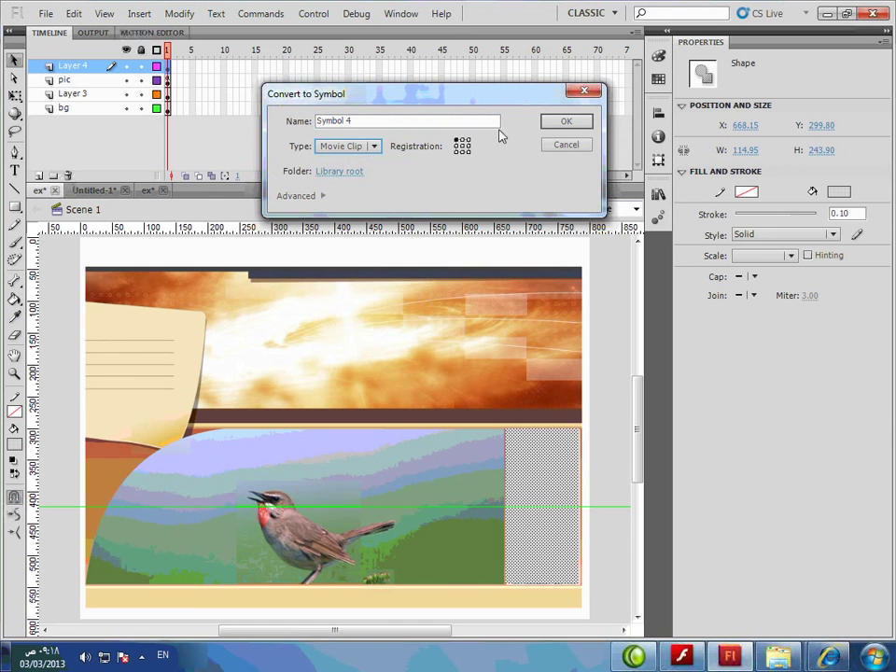
pyautogui.click(565, 123)
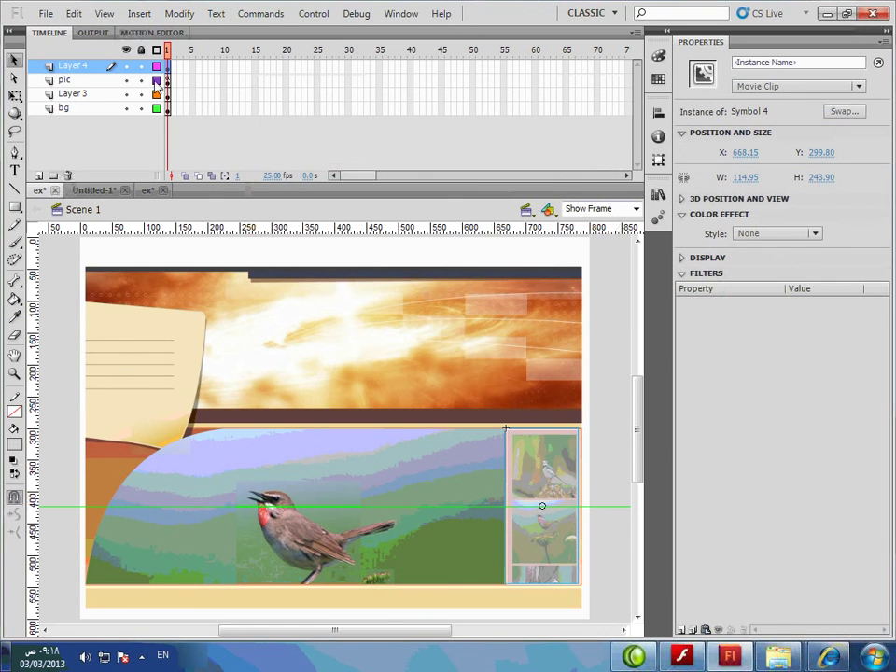
# - Hide Layer 4, and copy and delete the rollOver and rollOut handlers from the pic clip's script
pyautogui.click(127, 66)
pyautogui.rightClick(542, 499)
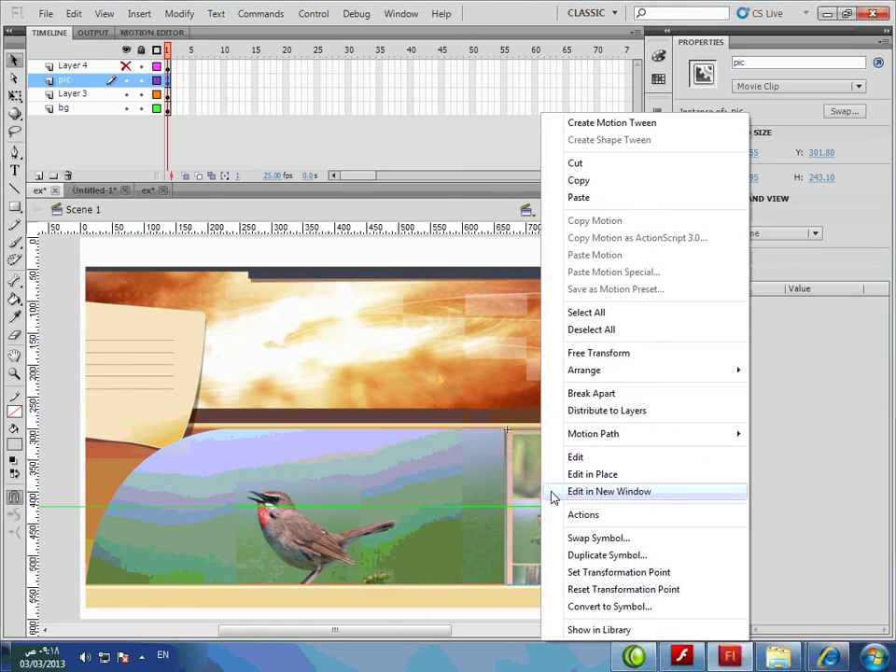
pyautogui.click(585, 515)
pyautogui.moveTo(252, 469); pyautogui.dragTo(192, 288)
pyautogui.hotkey('ctrl', 'c')
pyautogui.press('Delete')
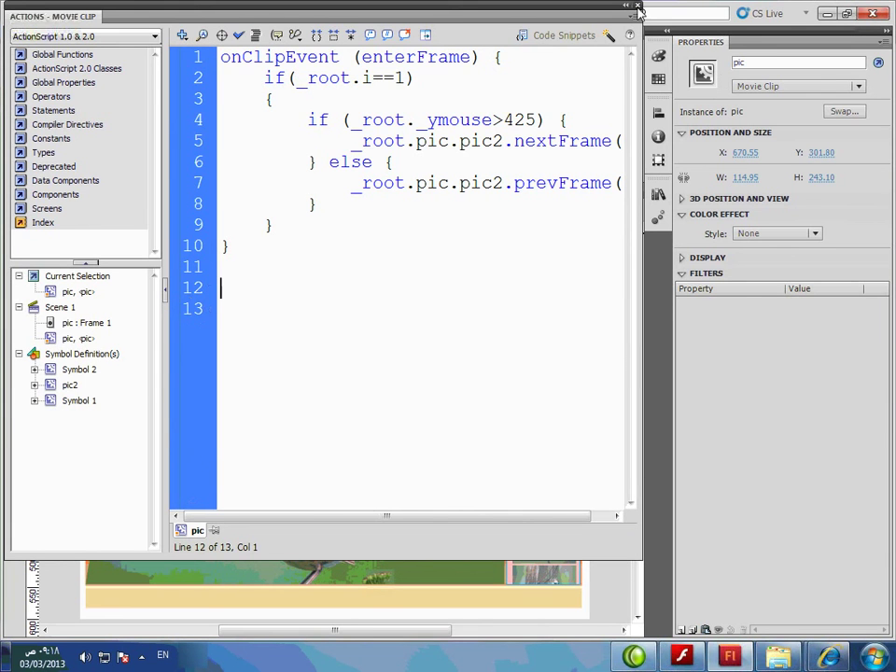
pyautogui.press('F9')
# - Show Layer 4 again, align its cover clip with the thumbnail column at X 670.55, and apply the Alpha color effect at 0%
pyautogui.click(164, 80)
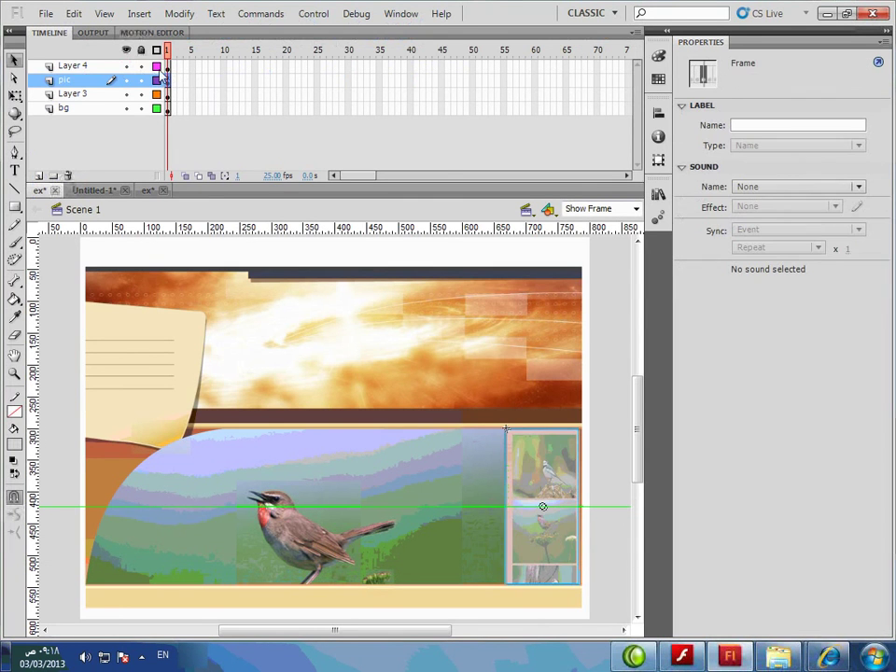
pyautogui.click(610, 484)
pyautogui.click(566, 494)
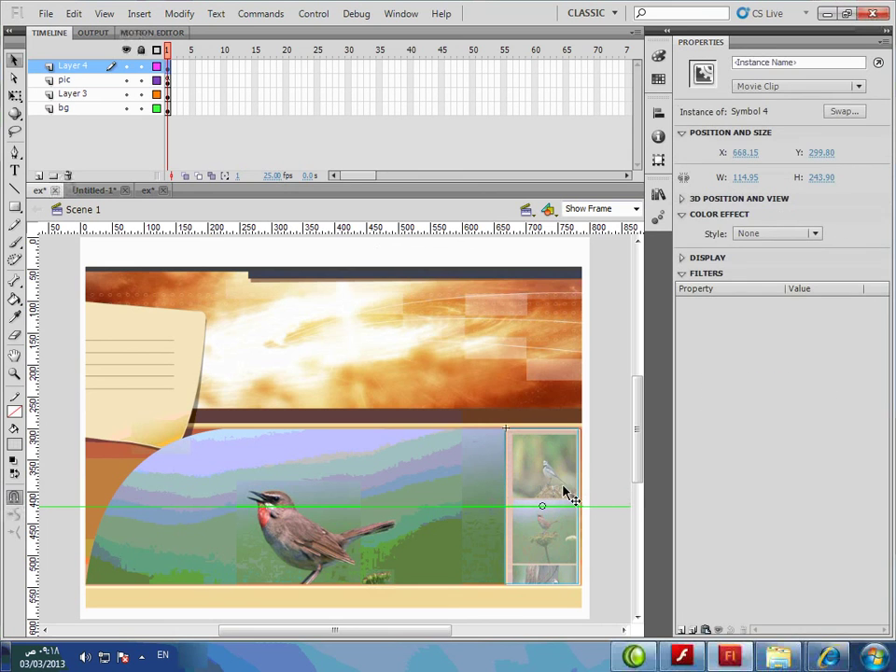
pyautogui.moveTo(566, 494); pyautogui.dragTo(569, 496)
pyautogui.click(775, 233)
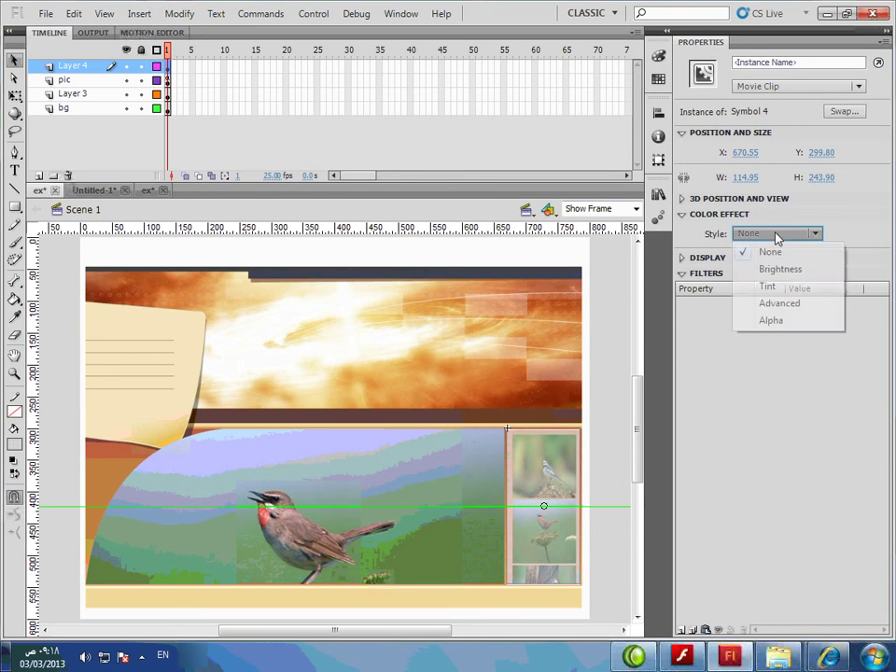
pyautogui.click(778, 321)
# - Paste the rollOver and rollOut handlers into the script of the transparent cover clip
pyautogui.rightClick(560, 527)
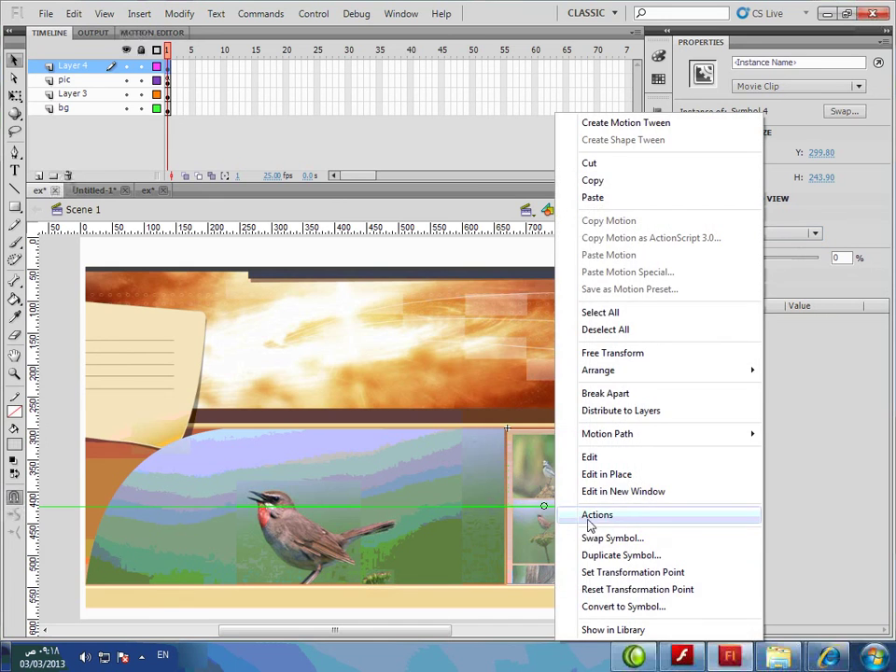
pyautogui.click(569, 514)
pyautogui.hotkey('ctrl', 'v')
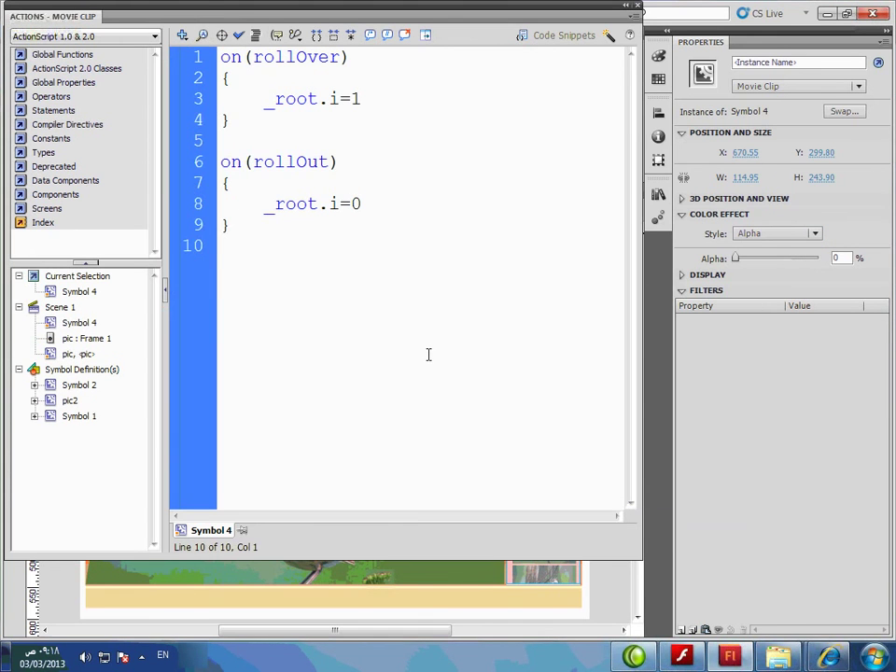
# - Test the movie, close the cover clip's script, and test the thumbnail scrolling again
pyautogui.hotkey('ctrl', 'Return')
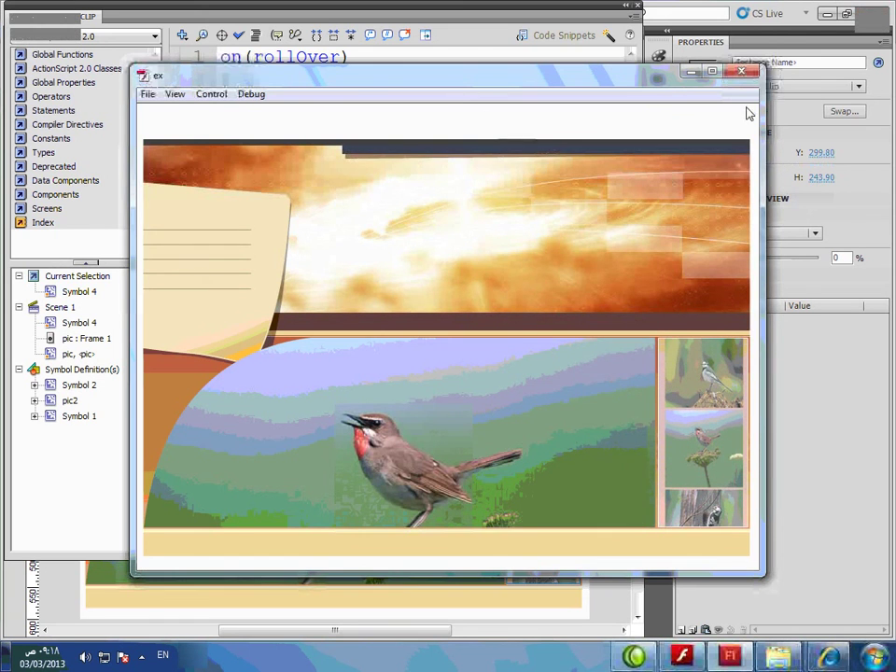
pyautogui.click(742, 74)
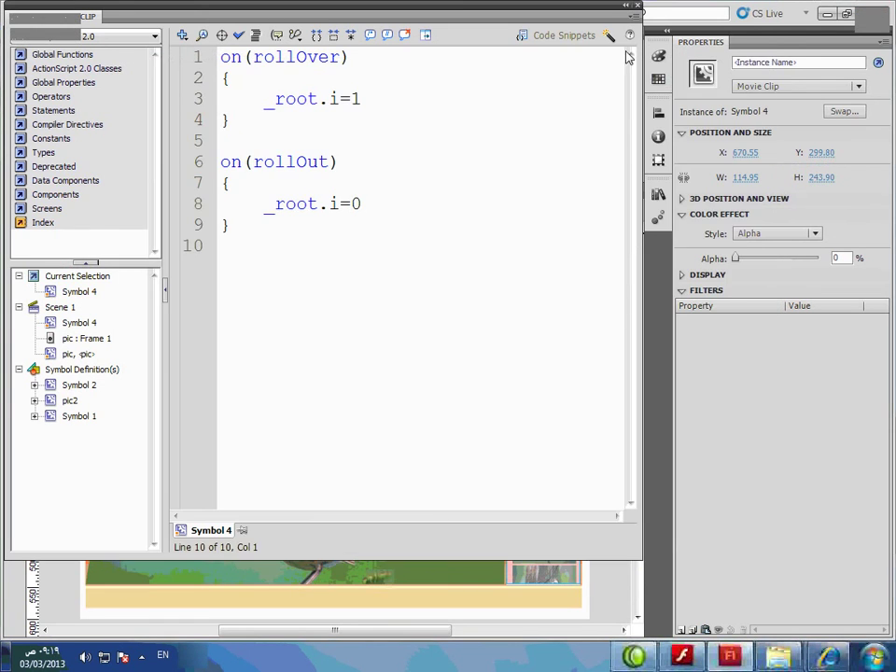
pyautogui.click(638, 7)
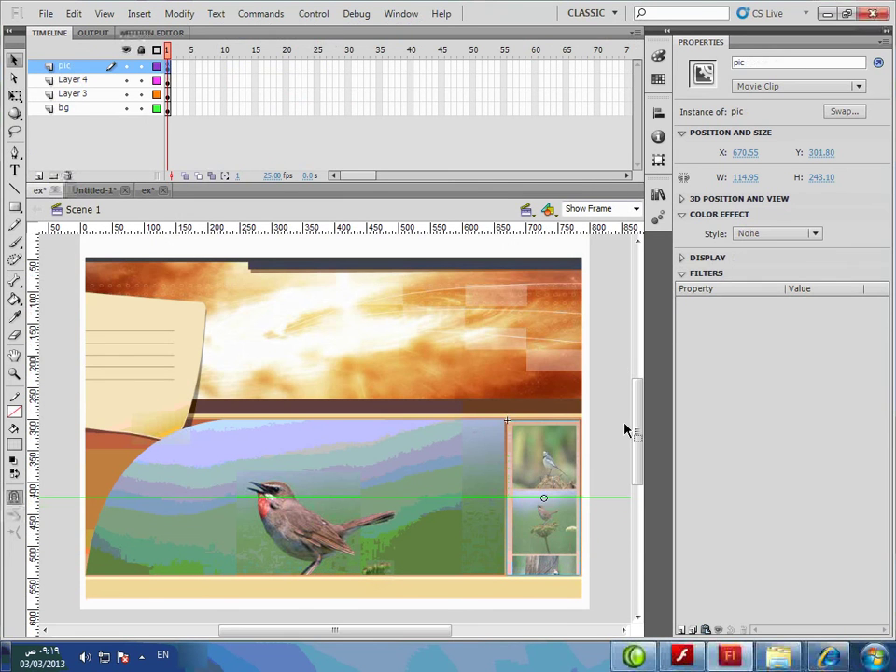
pyautogui.click(602, 466)
pyautogui.hotkey('ctrl', 'Return')
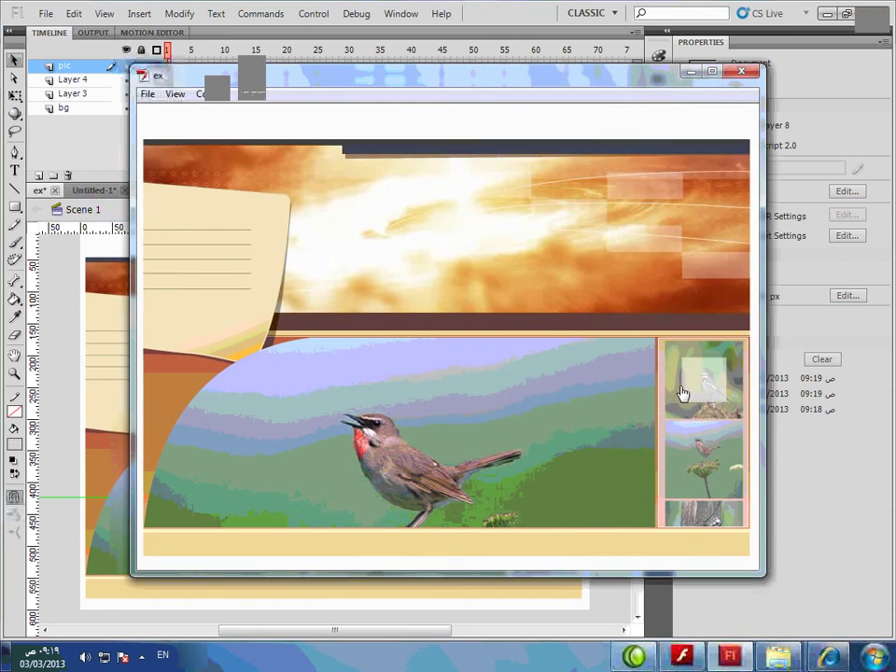
pyautogui.click(739, 73)
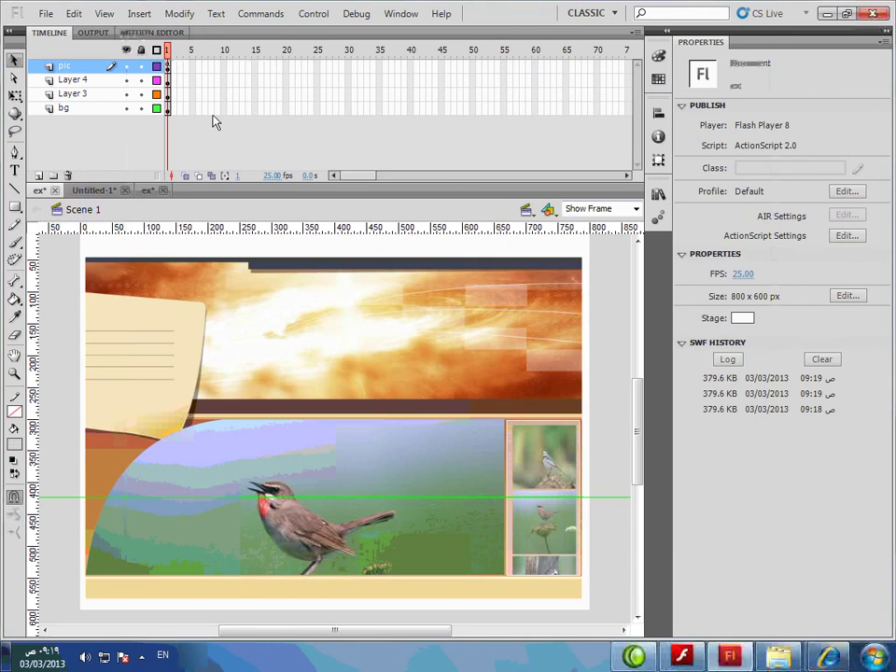
# - Move Layer 4 above the pic layer and set its cover clip's Alpha to 100%
pyautogui.click(171, 70)
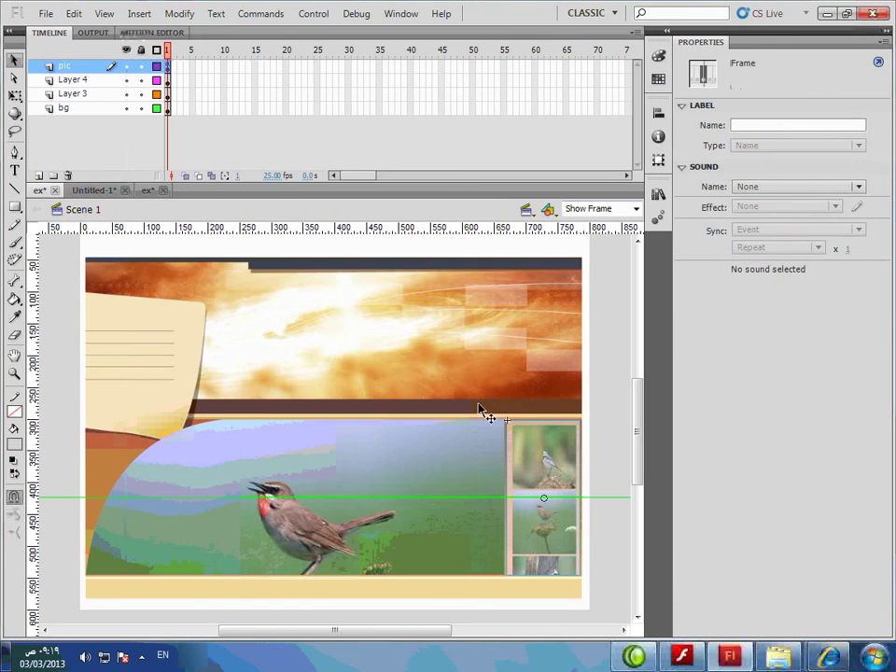
pyautogui.click(553, 461)
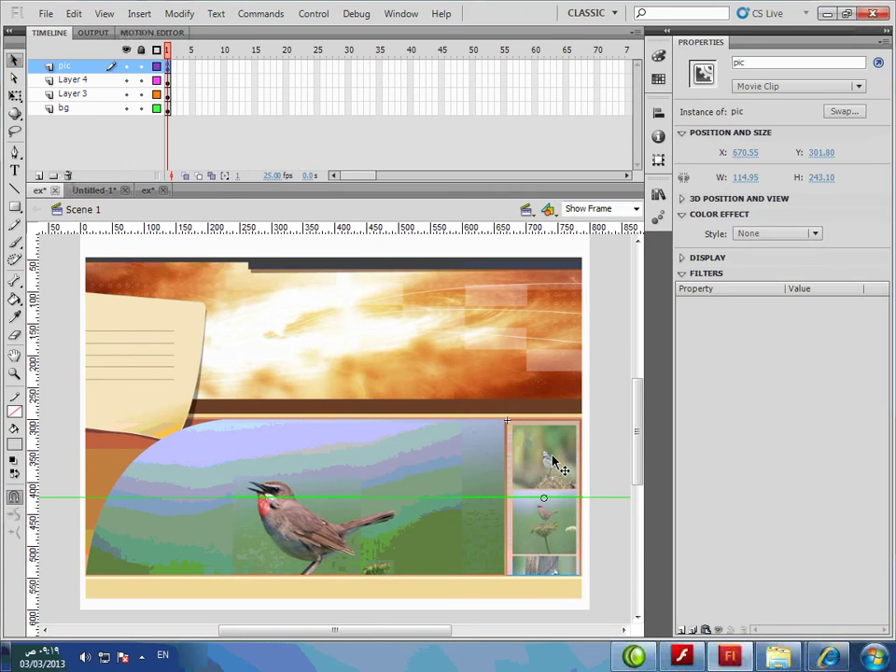
pyautogui.doubleClick(554, 461)
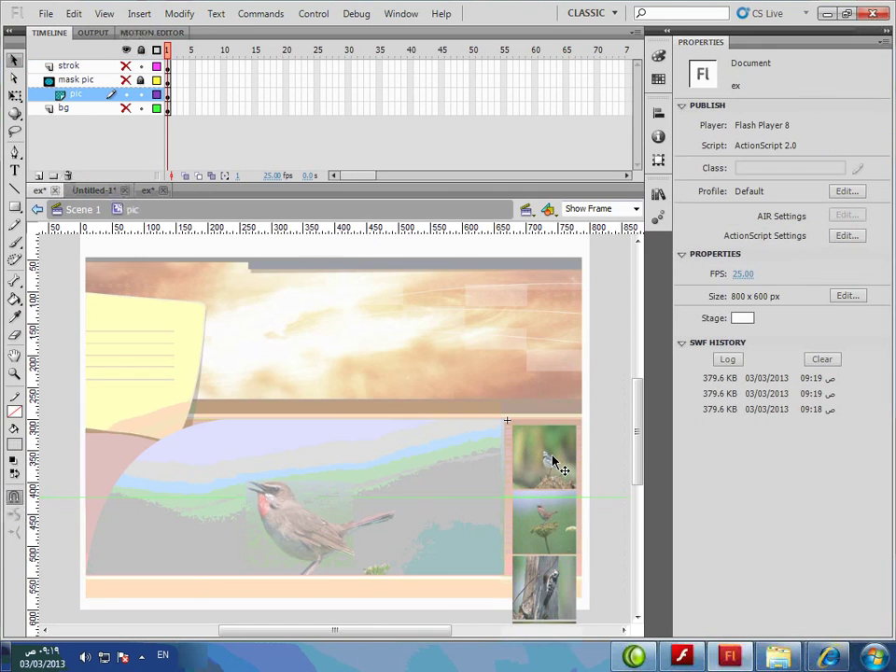
pyautogui.doubleClick(625, 430)
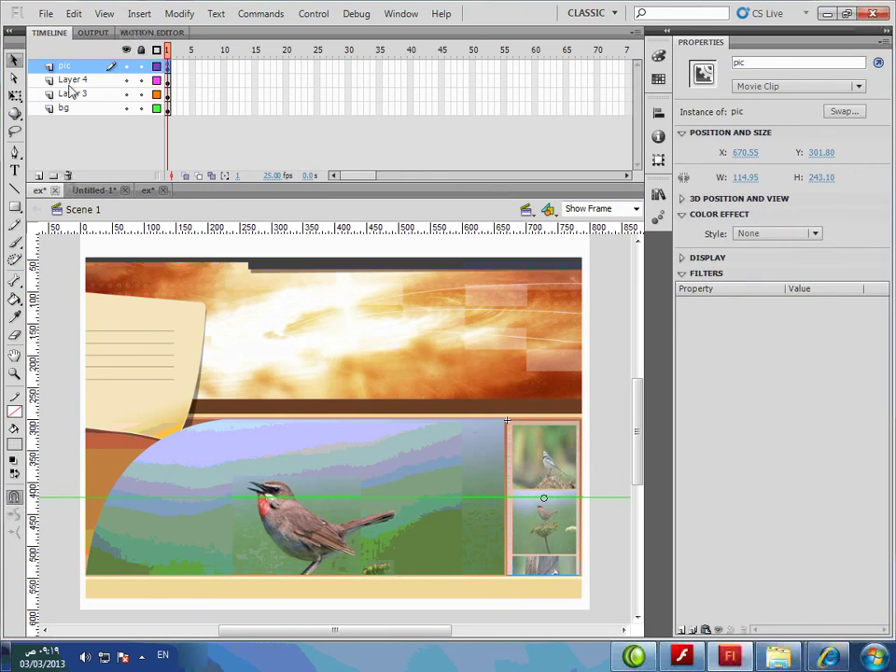
pyautogui.moveTo(63, 80); pyautogui.dragTo(77, 72)
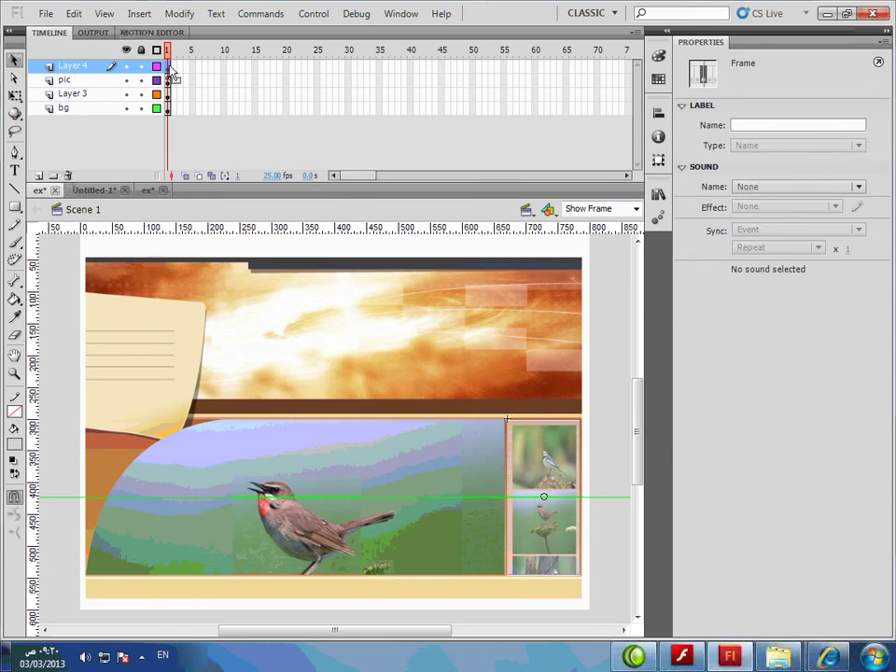
pyautogui.click(573, 472)
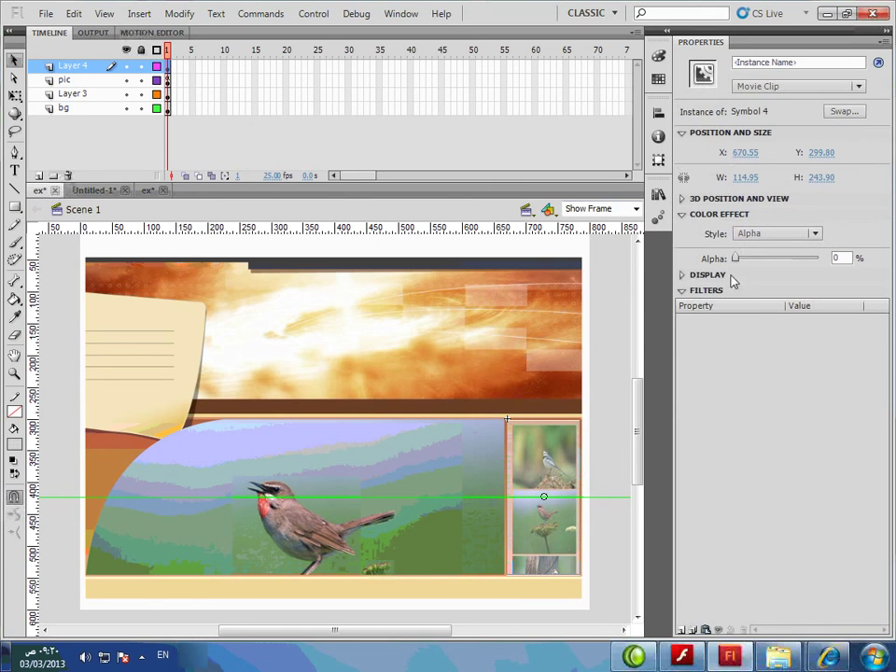
pyautogui.moveTo(737, 260); pyautogui.dragTo(818, 258)
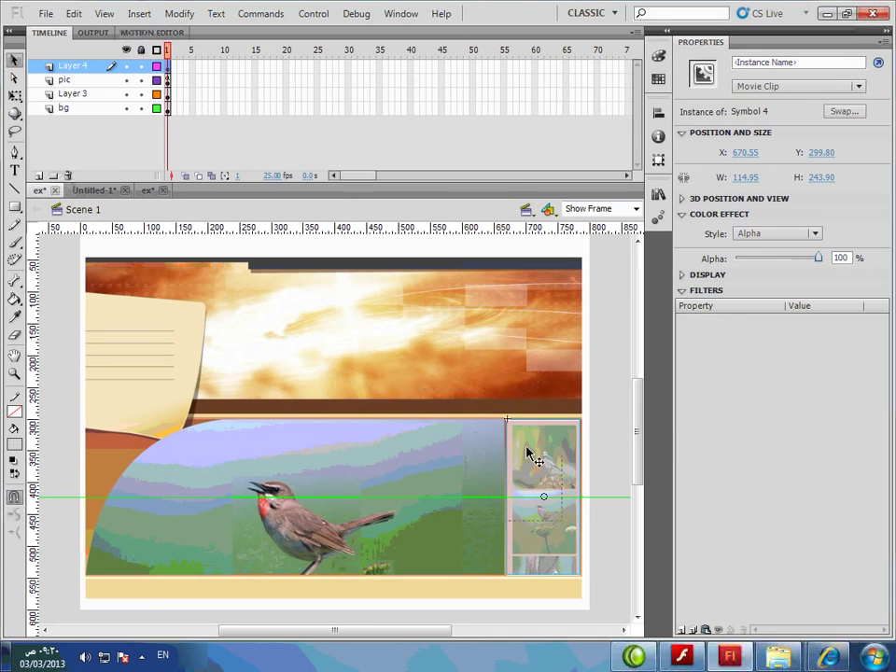
# - Open the cover clip for editing and set the Rectangle tool's fill to #33FF00 at 100% alpha
pyautogui.doubleClick(546, 466)
pyautogui.click(583, 471)
pyautogui.click(545, 474)
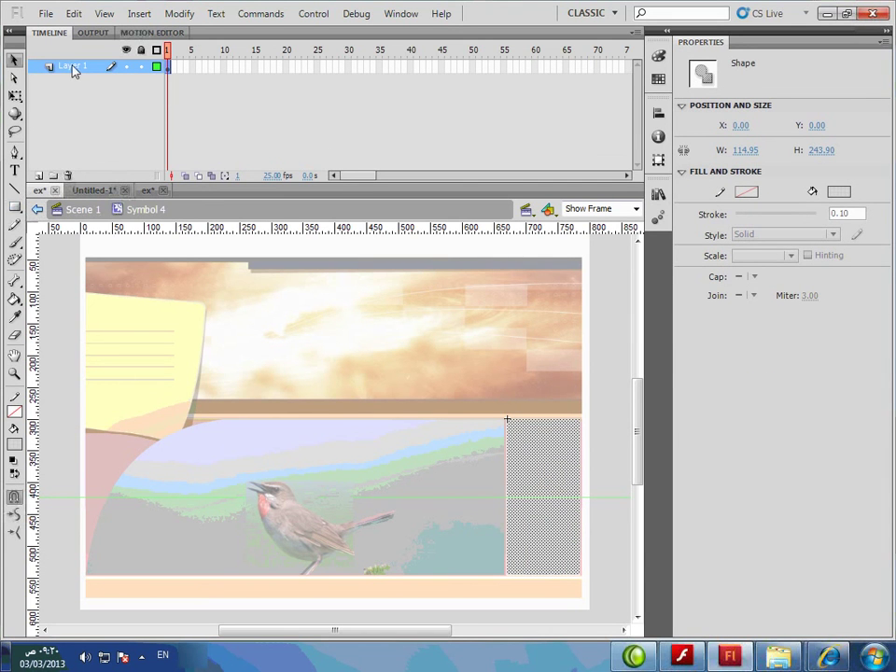
pyautogui.click(14, 206)
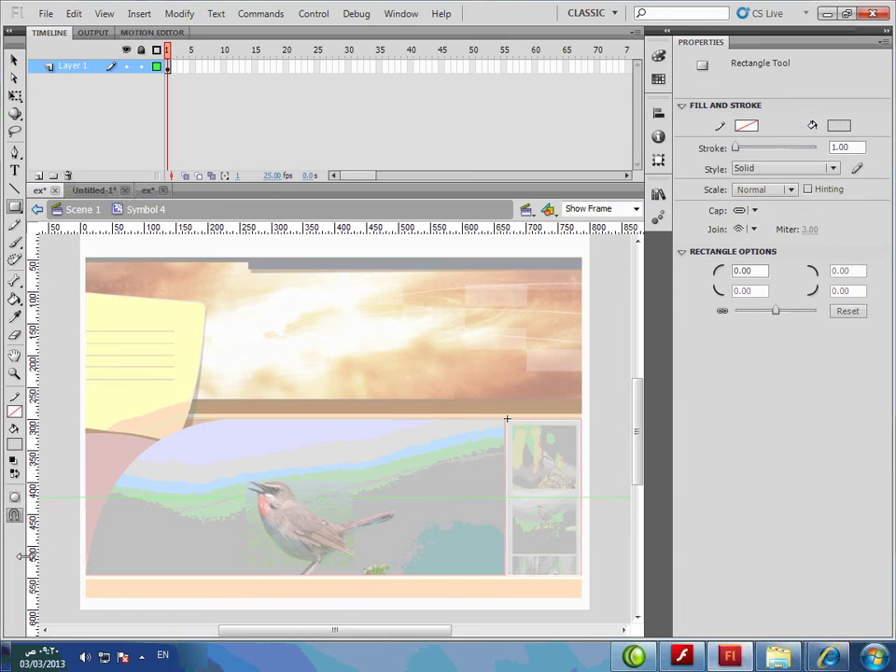
pyautogui.click(15, 446)
pyautogui.click(122, 478)
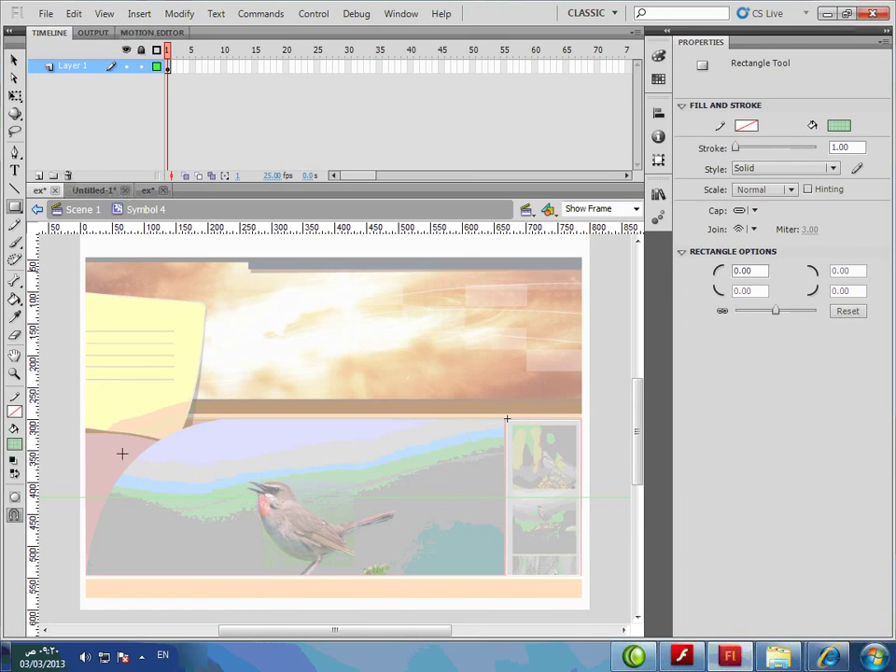
pyautogui.click(15, 446)
pyautogui.click(194, 468)
pyautogui.click(15, 446)
pyautogui.click(198, 464)
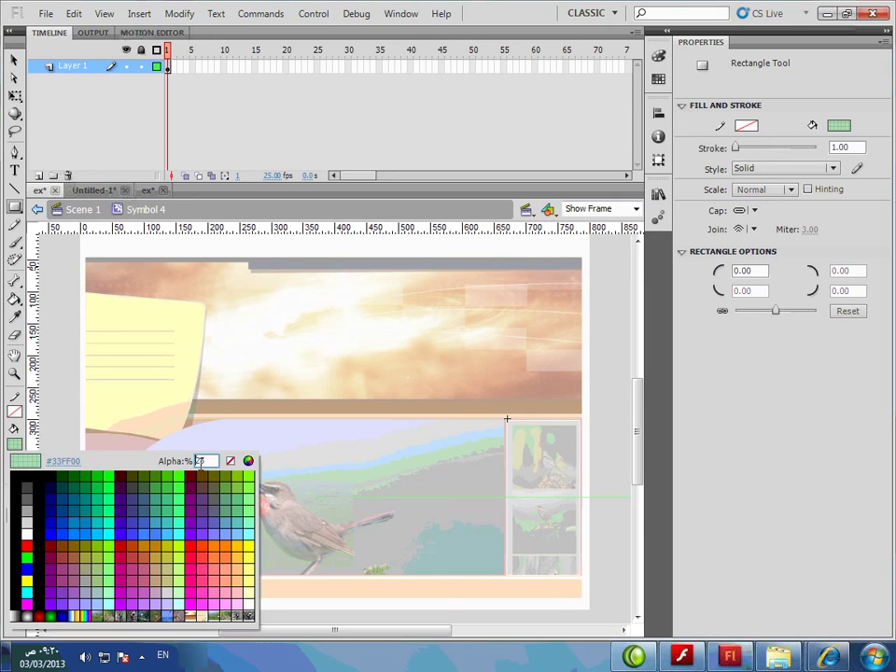
pyautogui.press('BackSpace')
pyautogui.write('100')
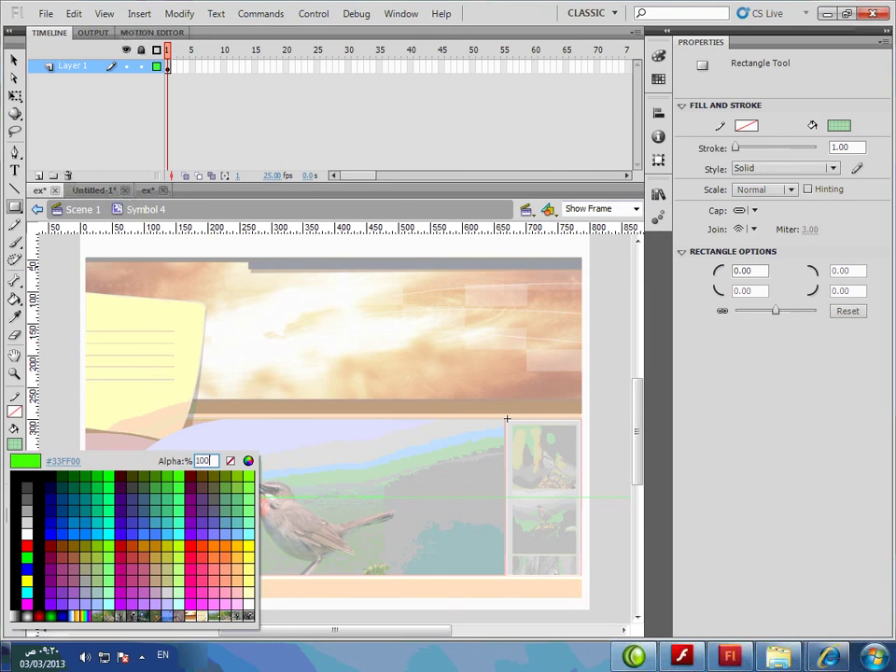
pyautogui.press('Return')
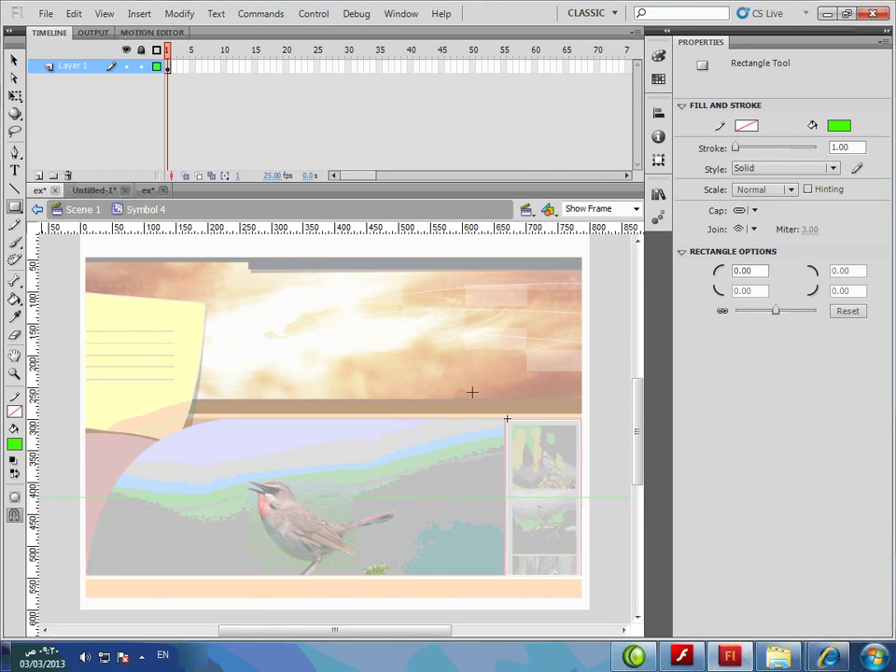
pyautogui.moveTo(591, 612); pyautogui.dragTo(74, 222)
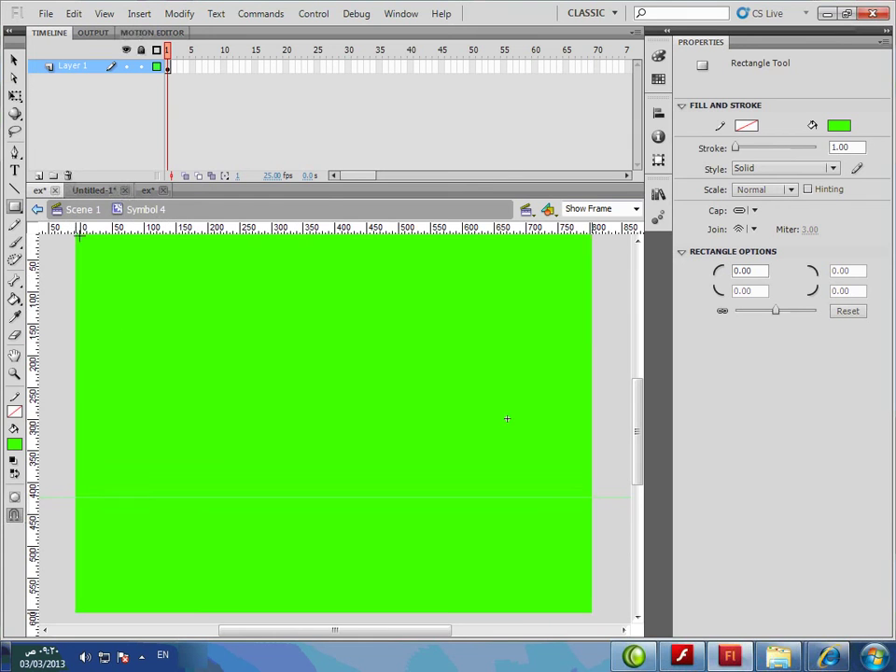
pyautogui.scroll(2, 137, 333)
pyautogui.scroll(-1, 159, 339)
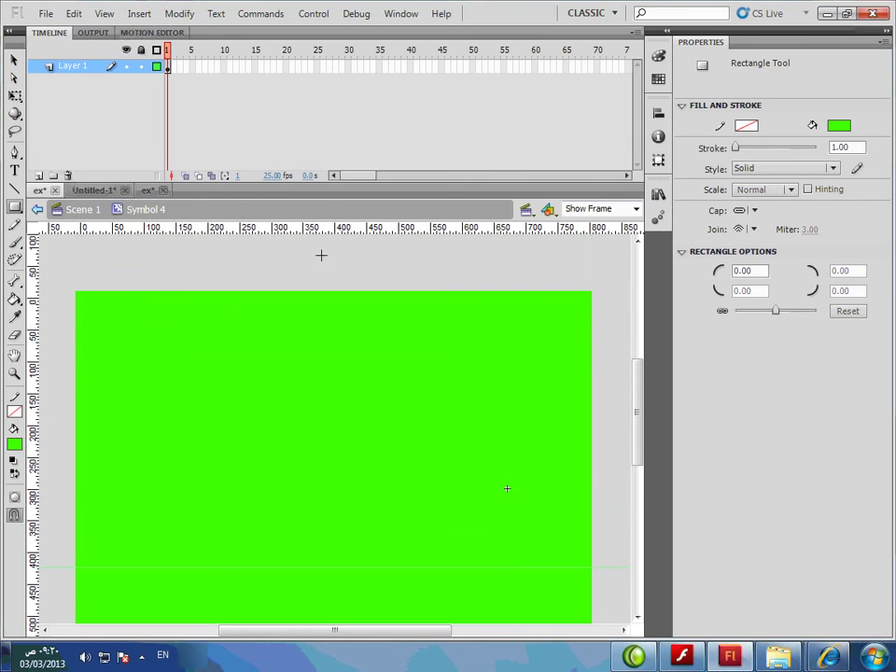
pyautogui.hotkey('ctrl', 'z')
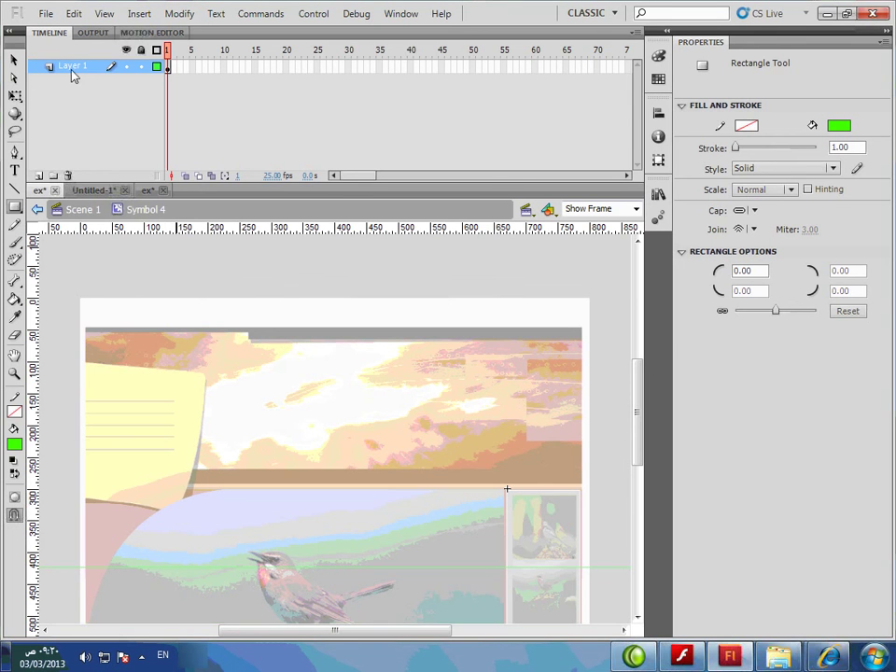
# - Insert a new layer below Layer 1 in the cover clip and fill it with green rectangles covering the whole stage
pyautogui.rightClick(73, 65)
pyautogui.click(122, 138)
pyautogui.moveTo(65, 65); pyautogui.dragTo(78, 94)
pyautogui.moveTo(74, 291); pyautogui.dragTo(612, 599)
pyautogui.scroll(-3, 611, 597)
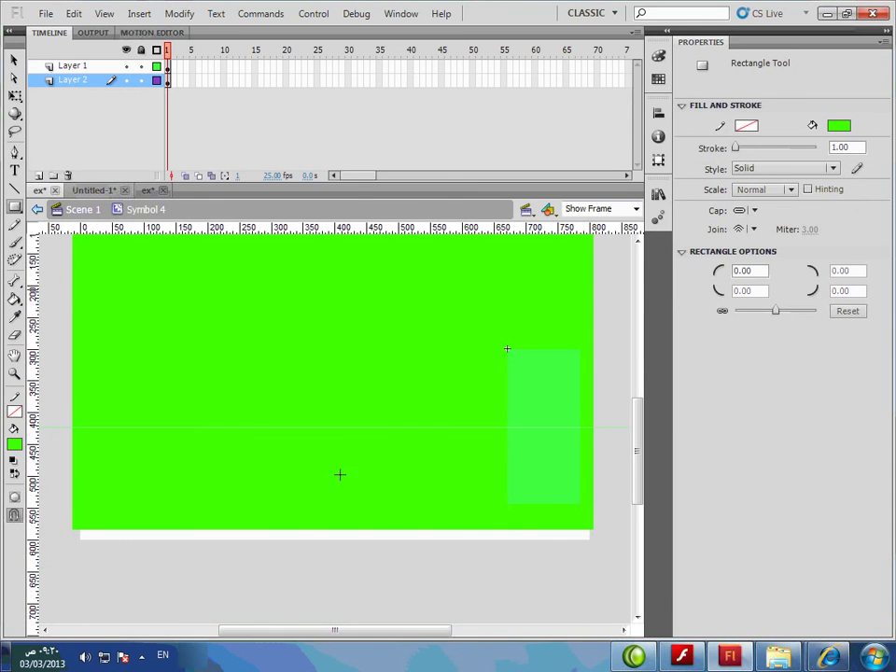
pyautogui.moveTo(598, 554); pyautogui.dragTo(59, 495)
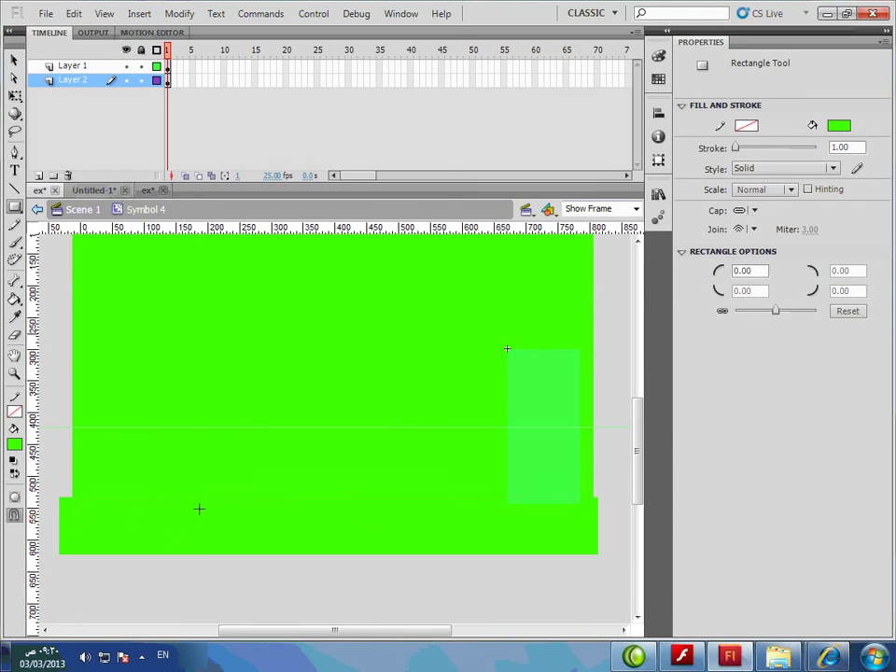
# - Move the thumbnail-sized rectangle from Layer 1 onto Layer 2's green shape at the same position
pyautogui.click(84, 66)
pyautogui.click(15, 59)
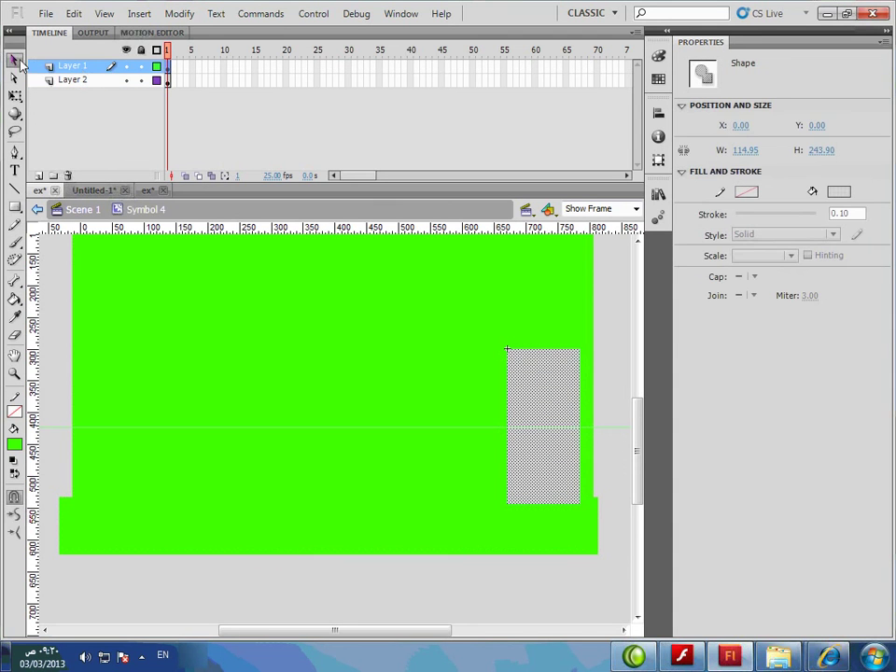
pyautogui.click(595, 441)
pyautogui.click(535, 423)
pyautogui.press('Delete')
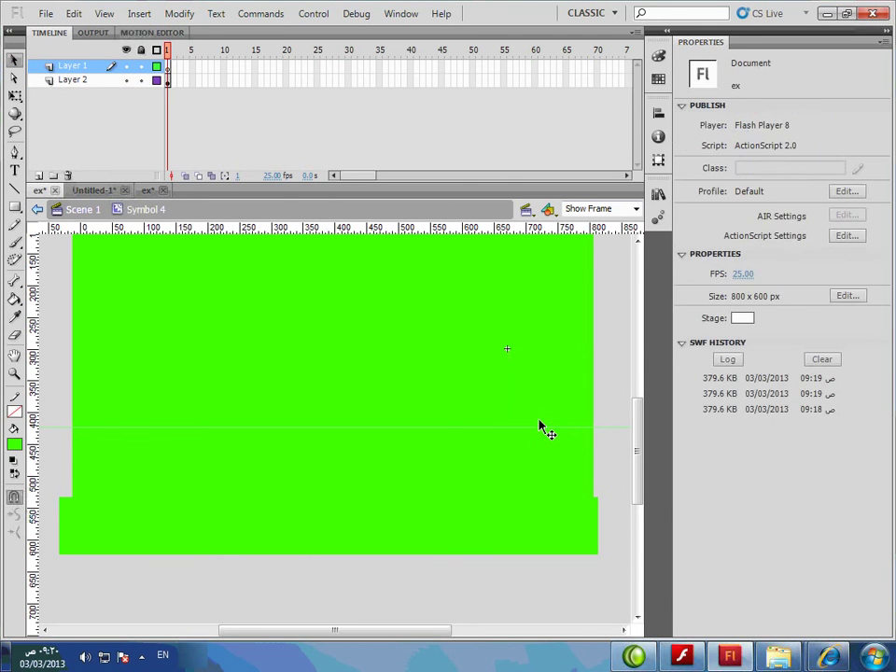
pyautogui.click(169, 81)
pyautogui.hotkey('ctrl', 'z')
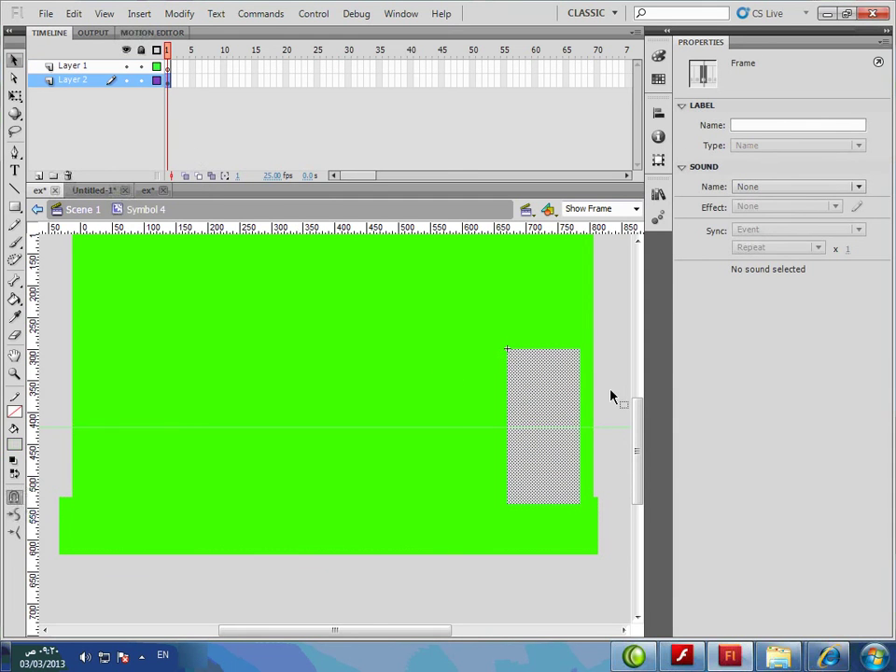
# - Delete the small rectangle to cut an opening over the thumbnails in the green shape, and return to Scene 1
pyautogui.click(602, 420)
pyautogui.click(549, 413)
pyautogui.press('Delete')
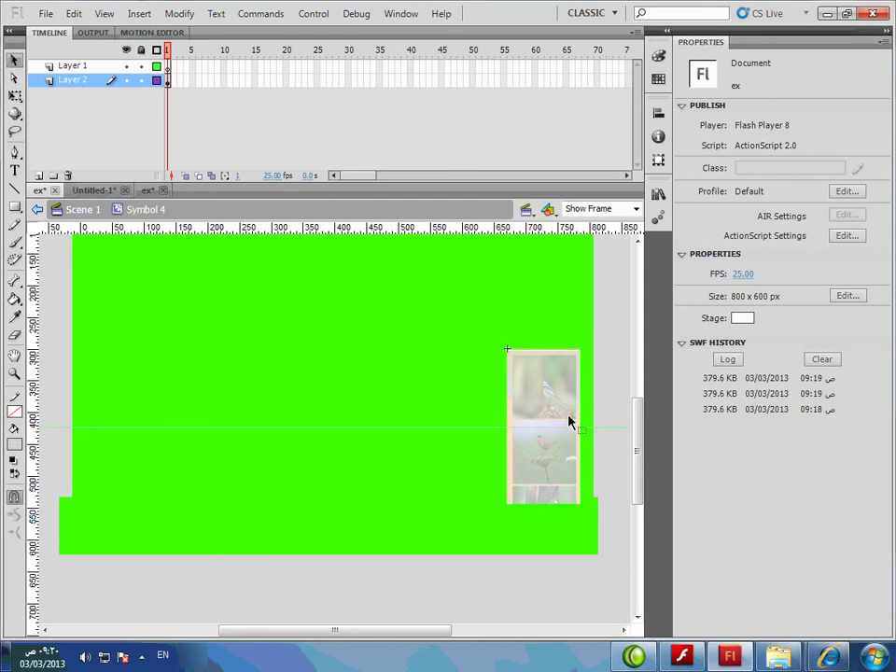
pyautogui.doubleClick(606, 414)
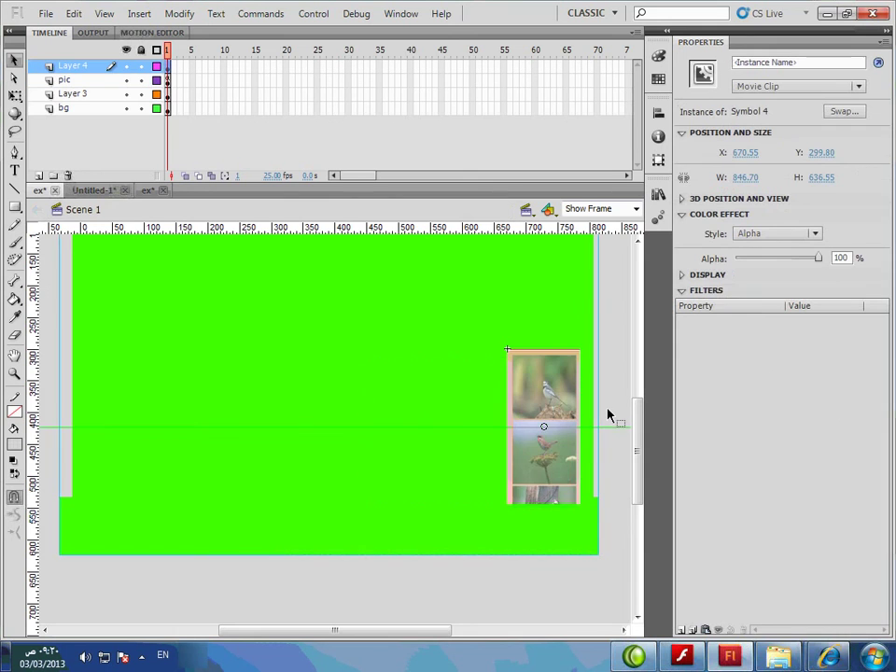
# - In the cover clip's script, set _root.i=0 for rollOver and _root.i=1 for rollOut, and test the movie
pyautogui.rightClick(362, 428)
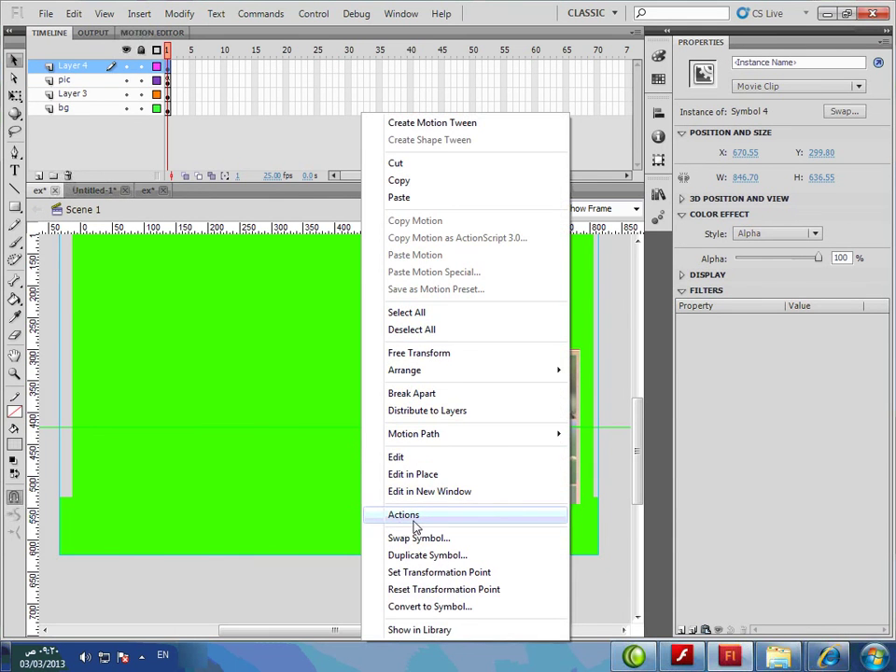
pyautogui.click(404, 515)
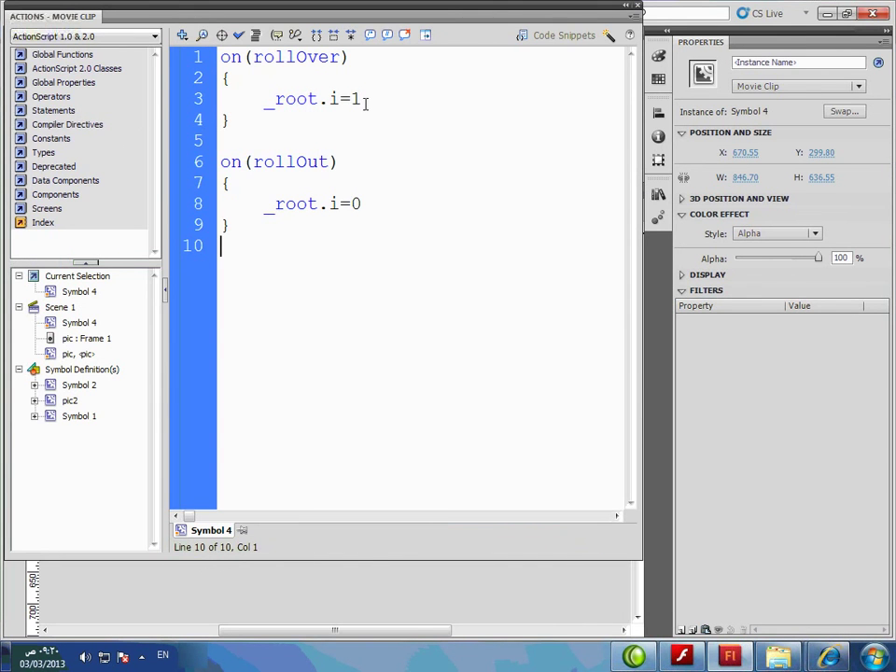
pyautogui.moveTo(365, 98); pyautogui.dragTo(354, 100)
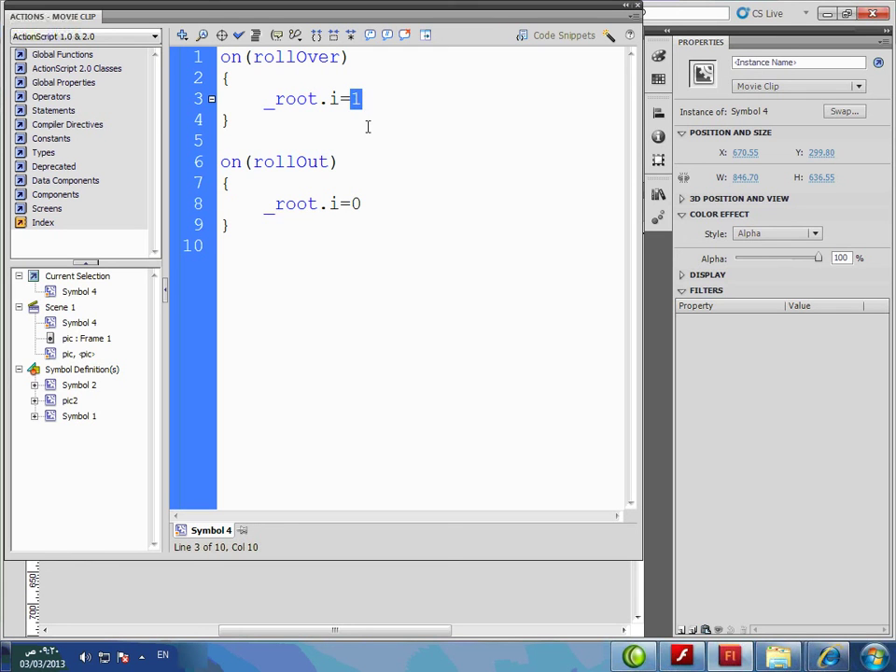
pyautogui.write('0')
pyautogui.moveTo(365, 204); pyautogui.dragTo(354, 203)
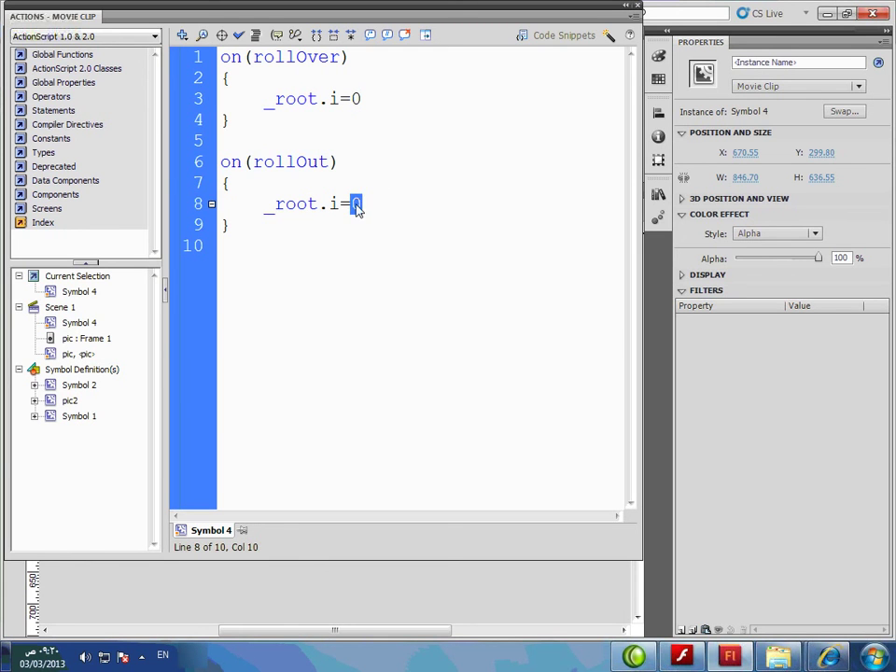
pyautogui.write('1')
pyautogui.click(638, 7)
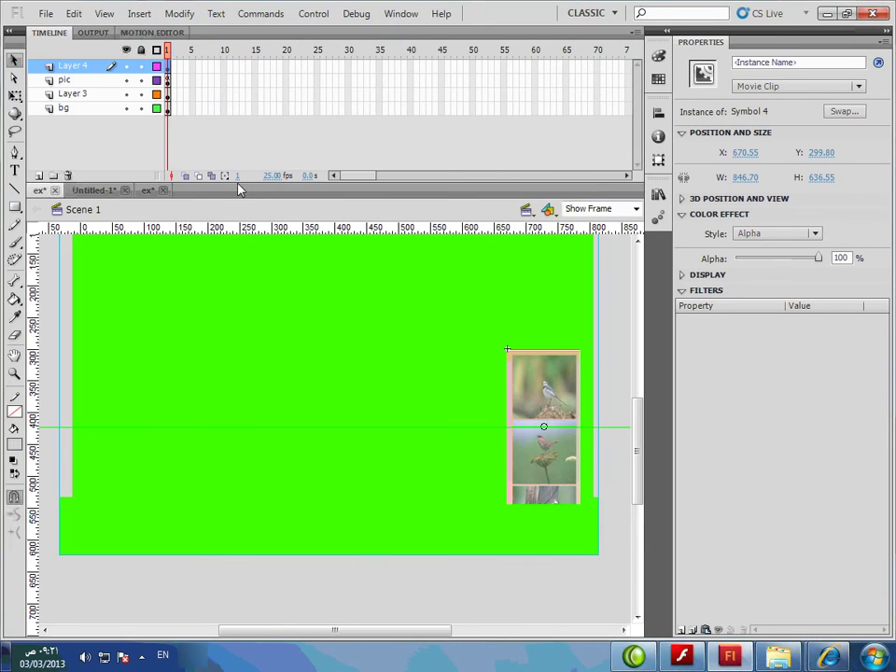
pyautogui.hotkey('ctrl', 'Return')
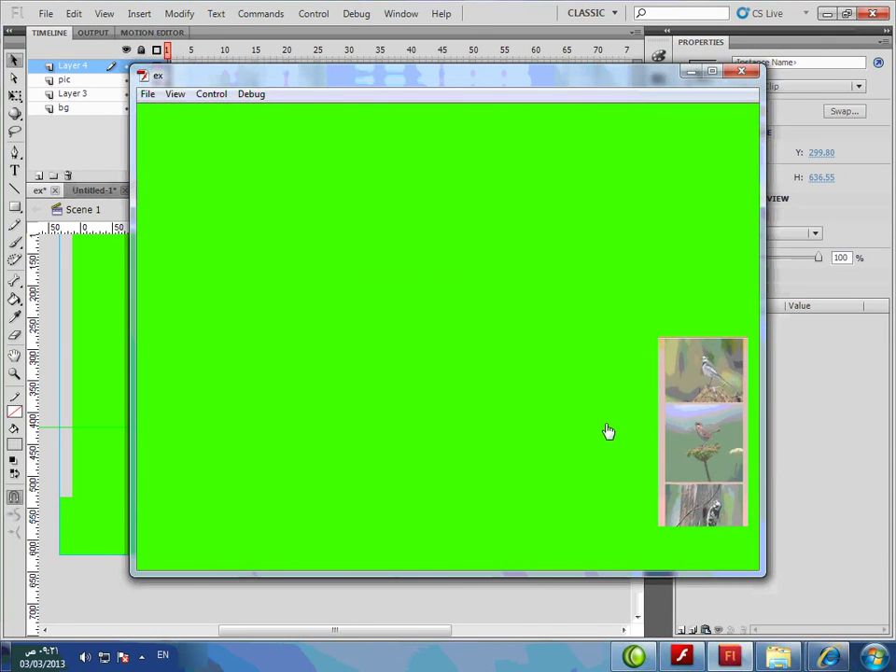
pyautogui.click(741, 72)
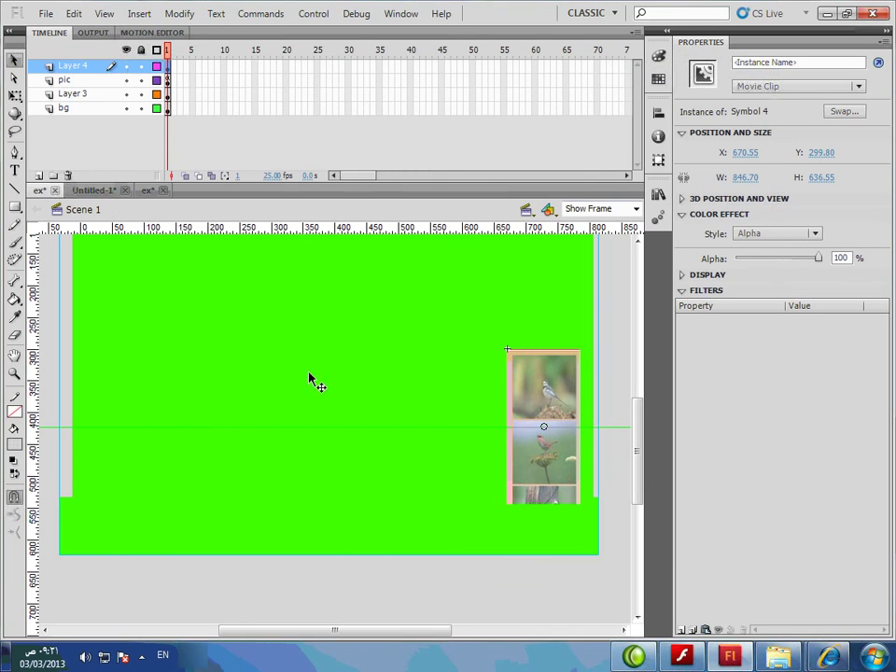
# - Set the green cover clip's alpha to 0% and test the movie
pyautogui.moveTo(820, 261); pyautogui.dragTo(735, 259)
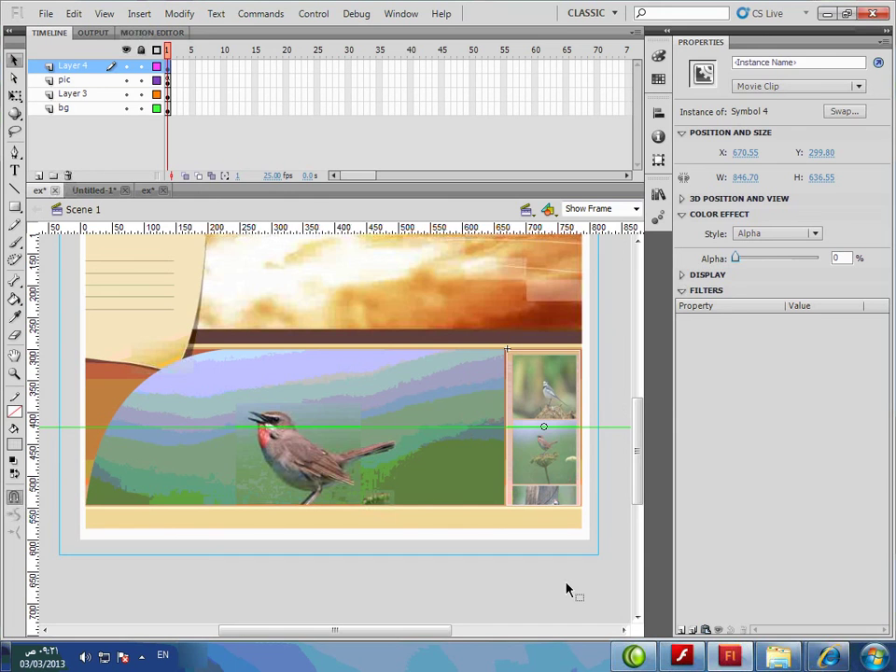
pyautogui.hotkey('ctrl', 'Return')
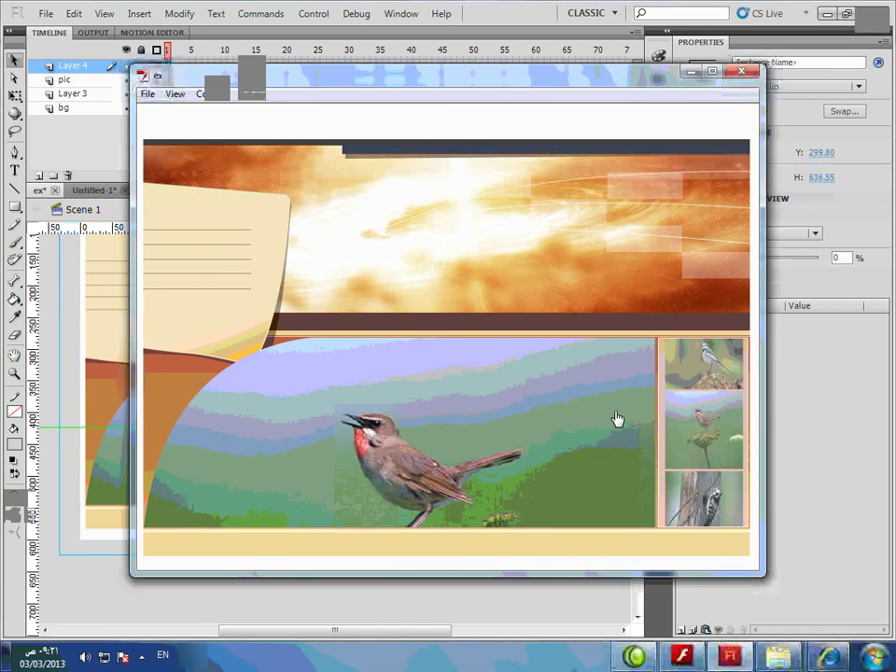
pyautogui.click(741, 72)
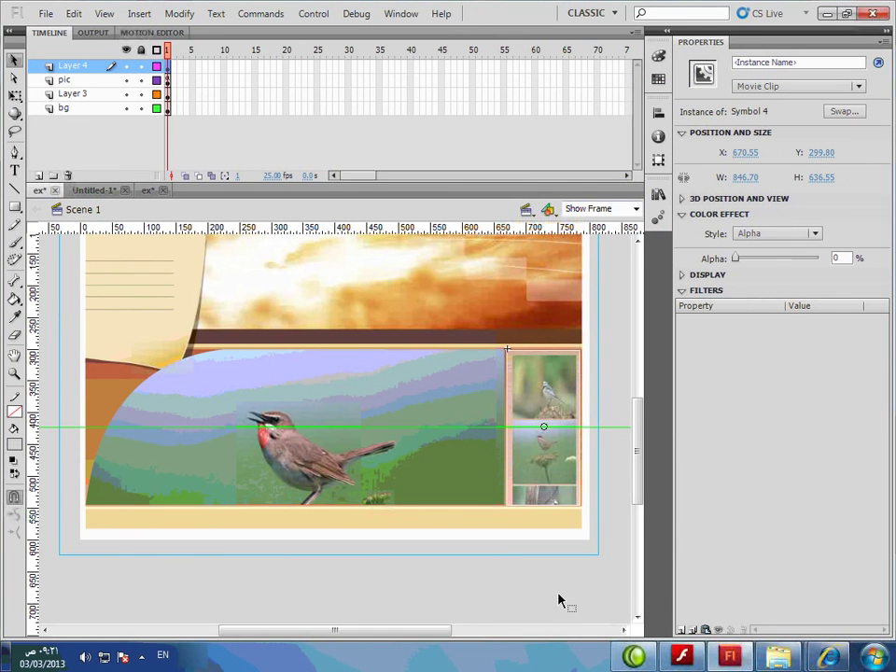
# - Test the movie again, trying the rollover pictures on the individual thumbnails, and deselect the cover clip
pyautogui.hotkey('ctrl', 'Return')
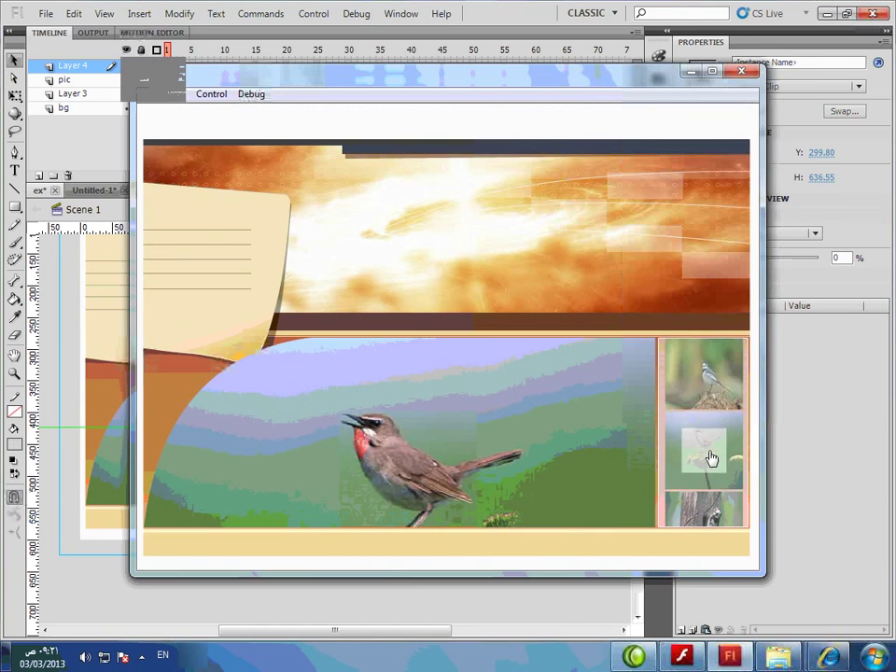
pyautogui.click(712, 392)
pyautogui.click(718, 426)
pyautogui.click(714, 500)
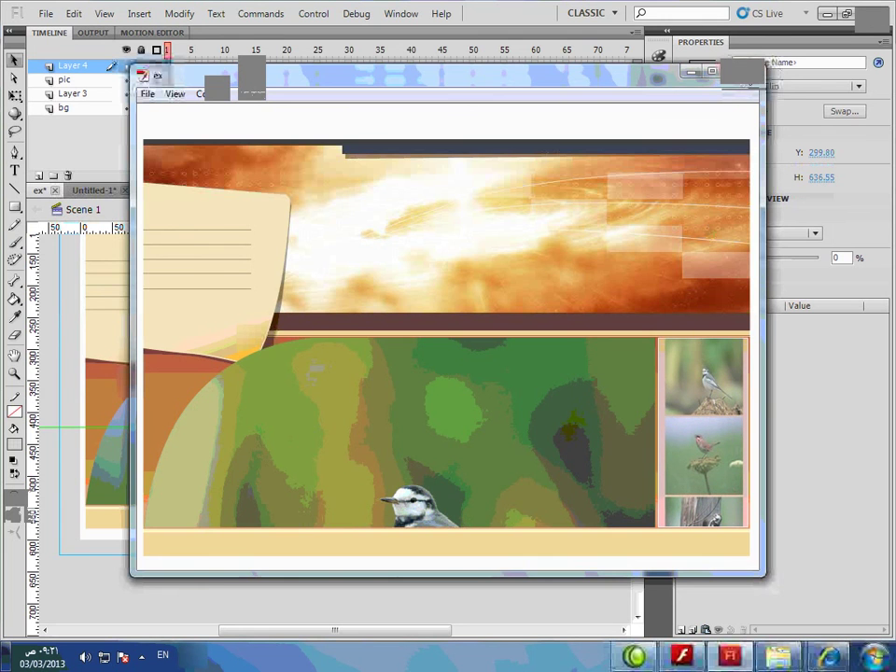
pyautogui.hotkey('ctrl', 'w')
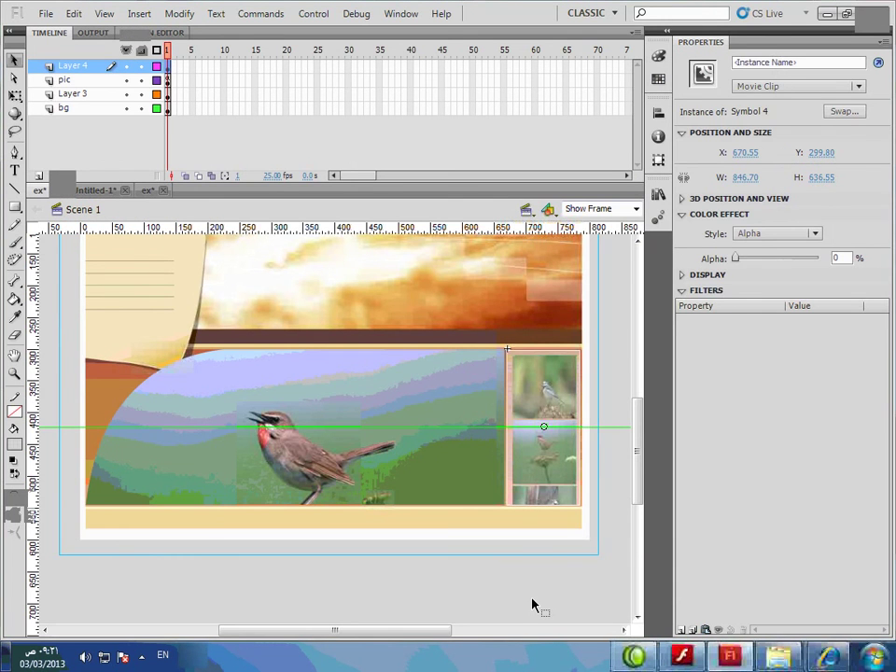
pyautogui.click(534, 604)
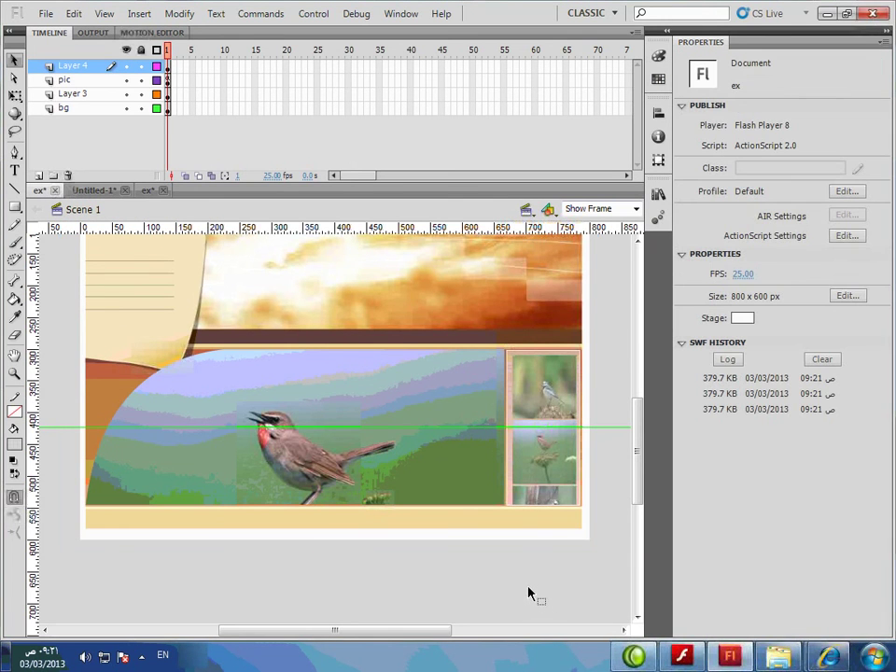
# - Insert a new layer above Layer 4 and name it mouse
pyautogui.scroll(2, 395, 436)
pyautogui.rightClick(83, 69)
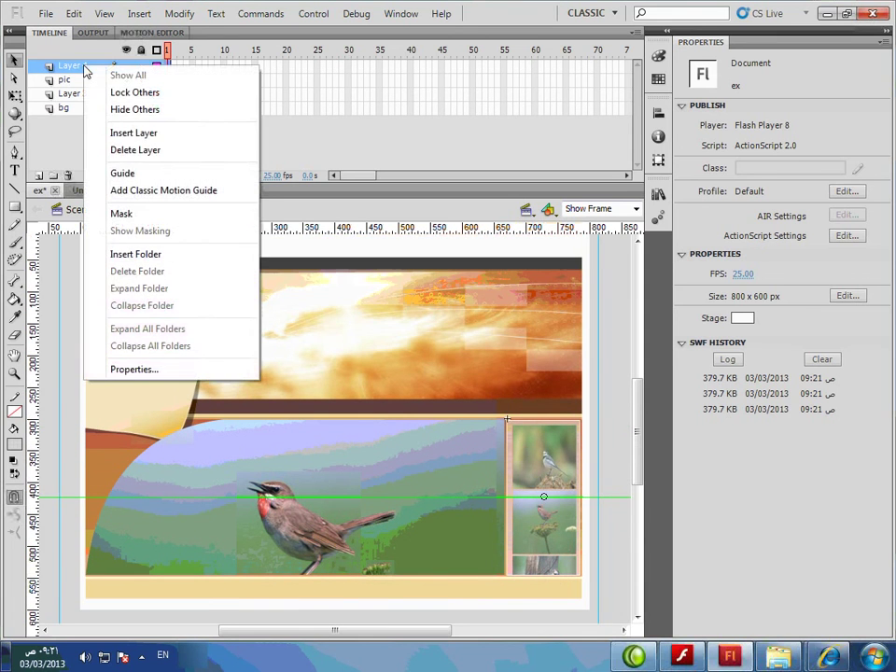
pyautogui.doubleClick(73, 66)
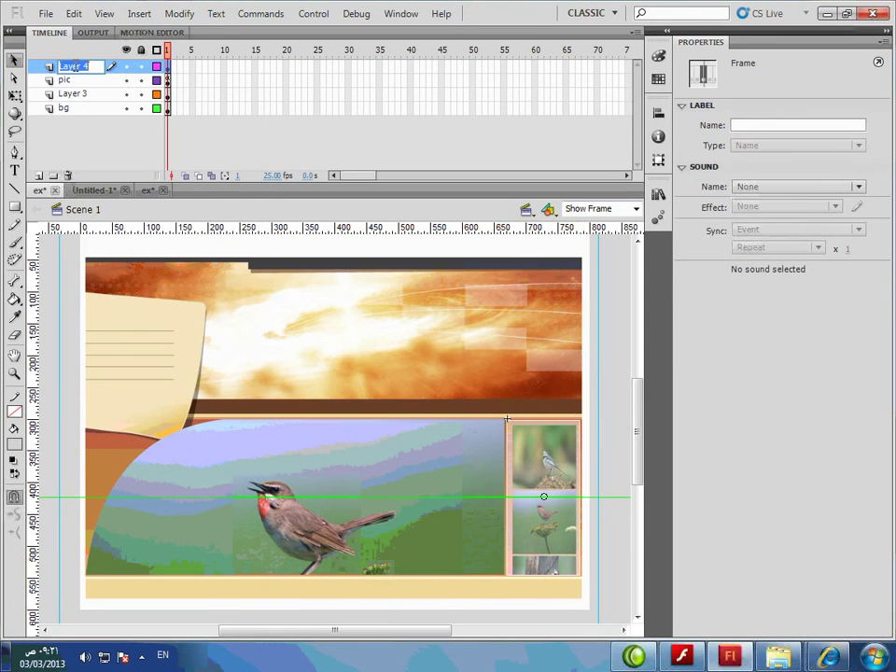
pyautogui.click(84, 80)
pyautogui.rightClick(102, 67)
pyautogui.click(142, 138)
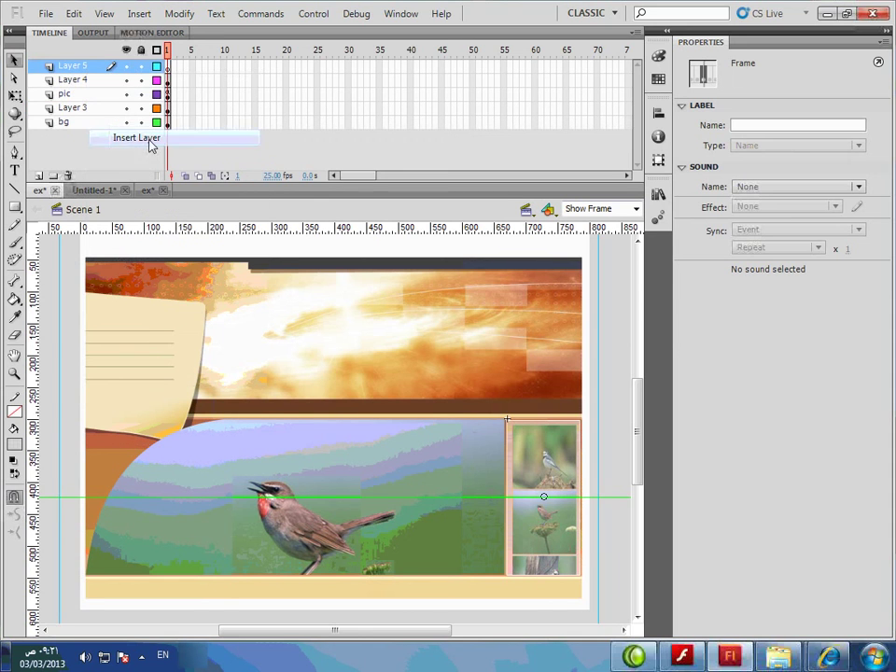
pyautogui.doubleClick(65, 68)
pyautogui.write('mouse')
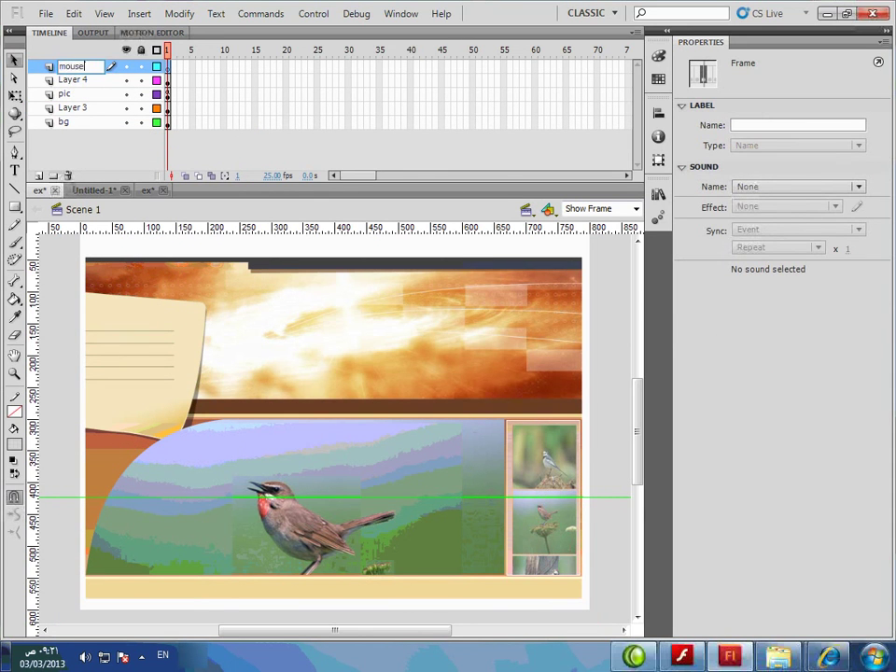
pyautogui.press('Return')
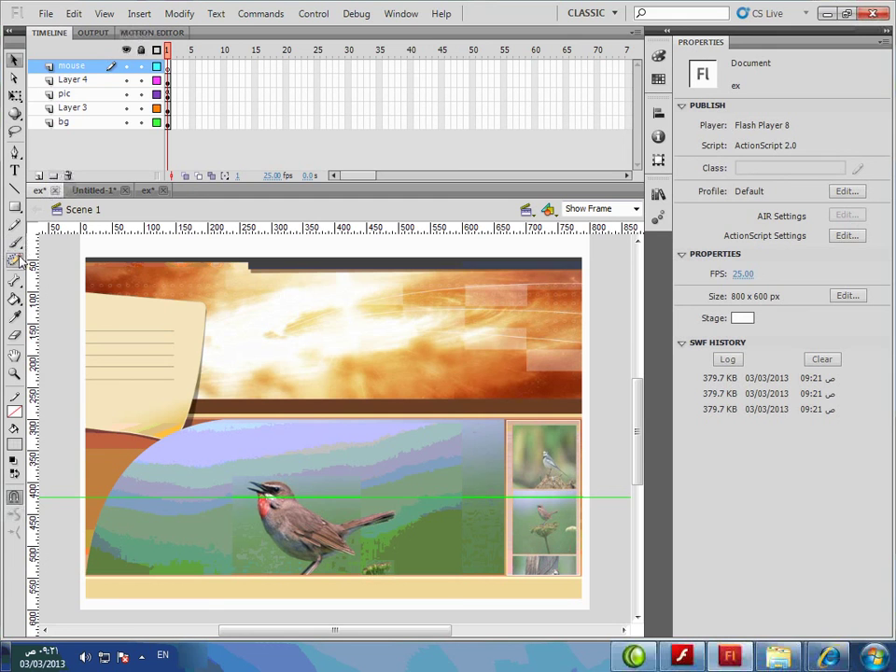
# - With the PolyStar tool set to star style, draw a five-pointed star about 66 × 63 px on the header picture
pyautogui.click(15, 209)
pyautogui.click(84, 275)
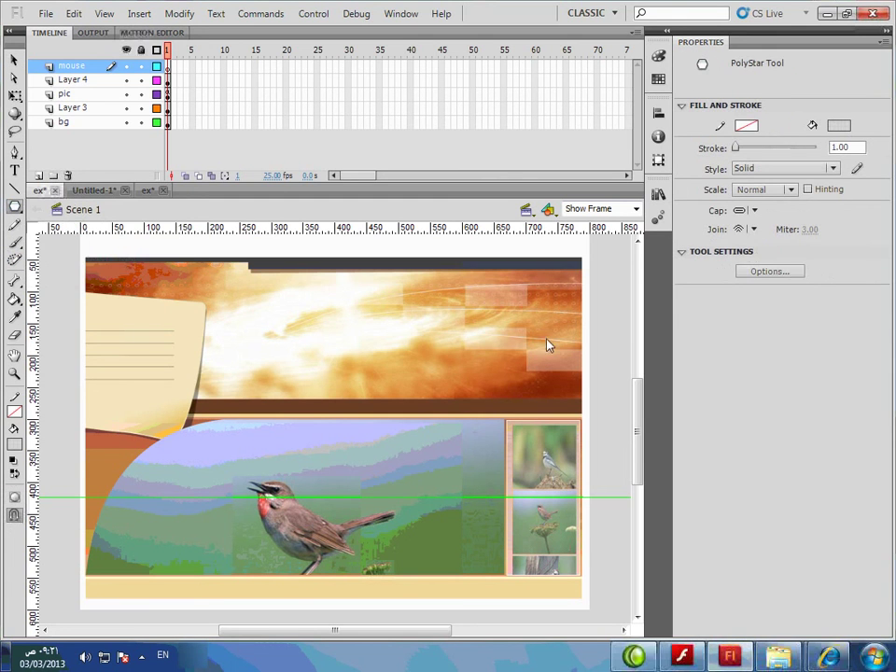
pyautogui.click(770, 271)
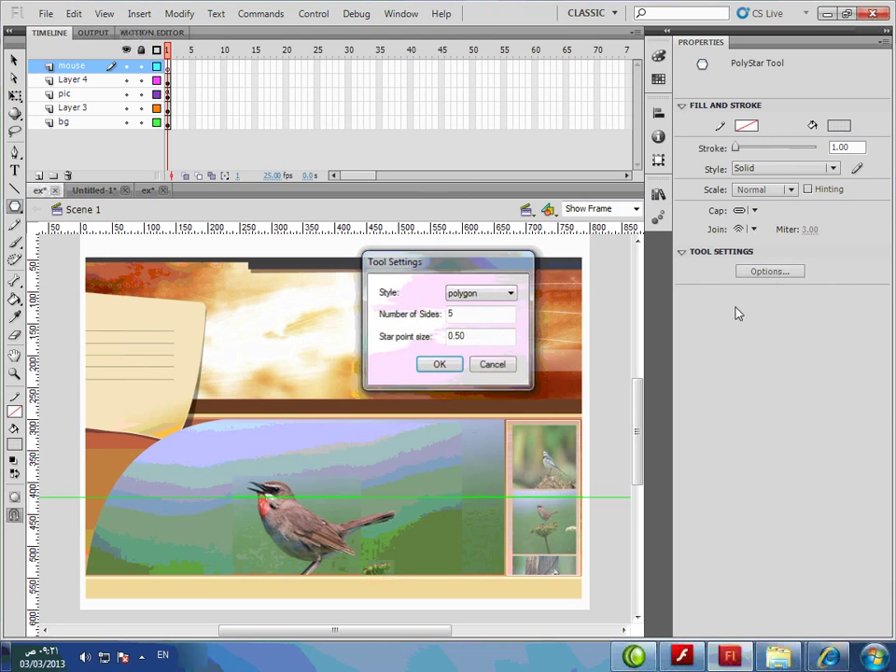
pyautogui.click(509, 294)
pyautogui.click(486, 317)
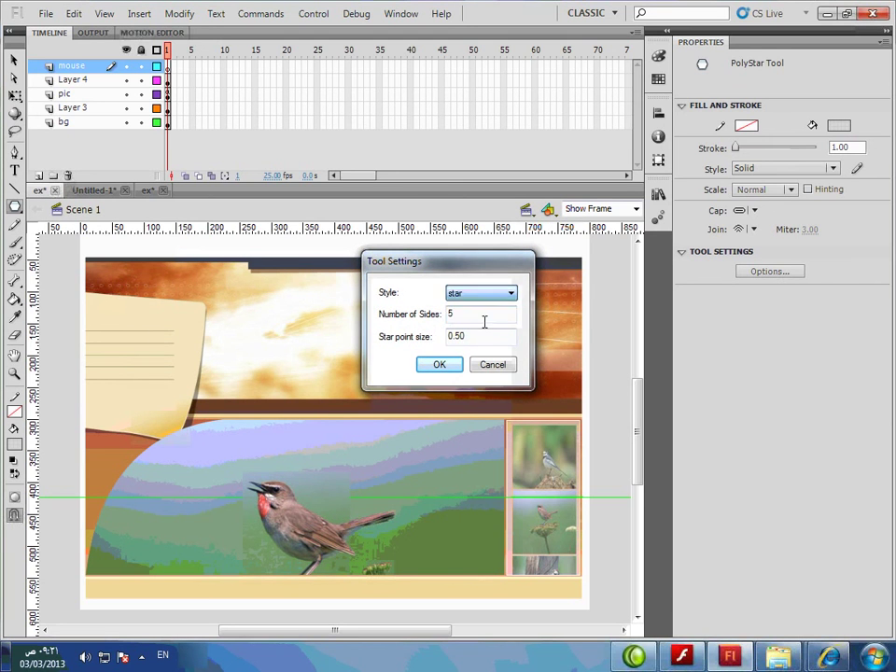
pyautogui.click(440, 364)
pyautogui.moveTo(320, 345)
pyautogui.mouseDown()
pyautogui.moveTo(330, 359)
pyautogui.moveTo(318, 349)
pyautogui.mouseUp()
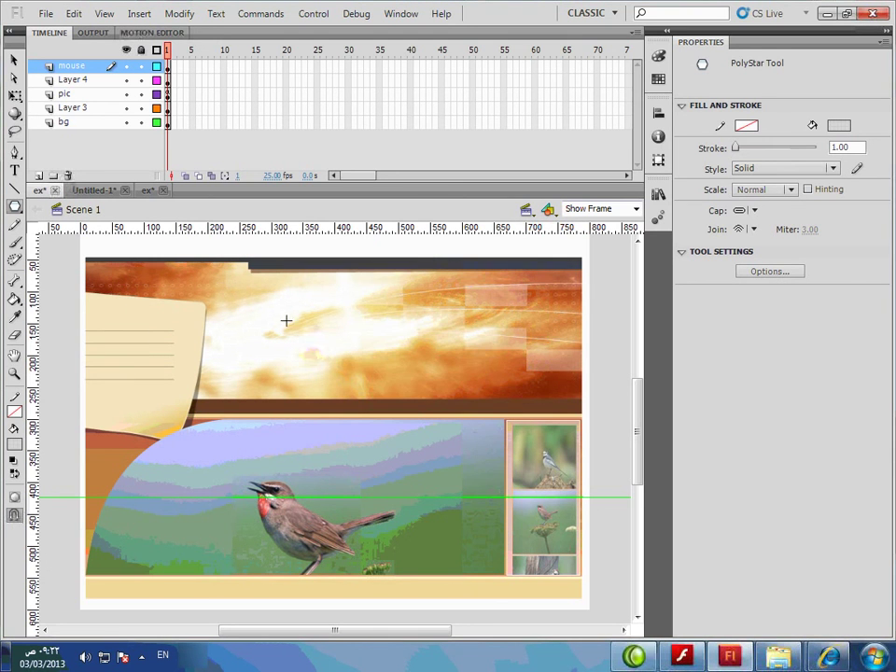
# - Convert the drawn star to a movie clip symbol
pyautogui.click(14, 59)
pyautogui.click(318, 350)
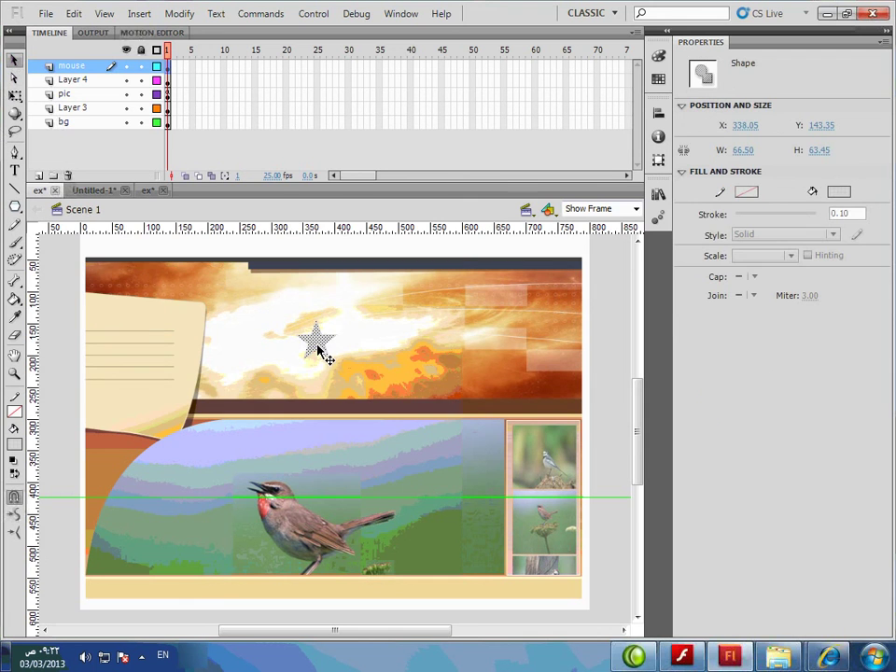
pyautogui.press('F8')
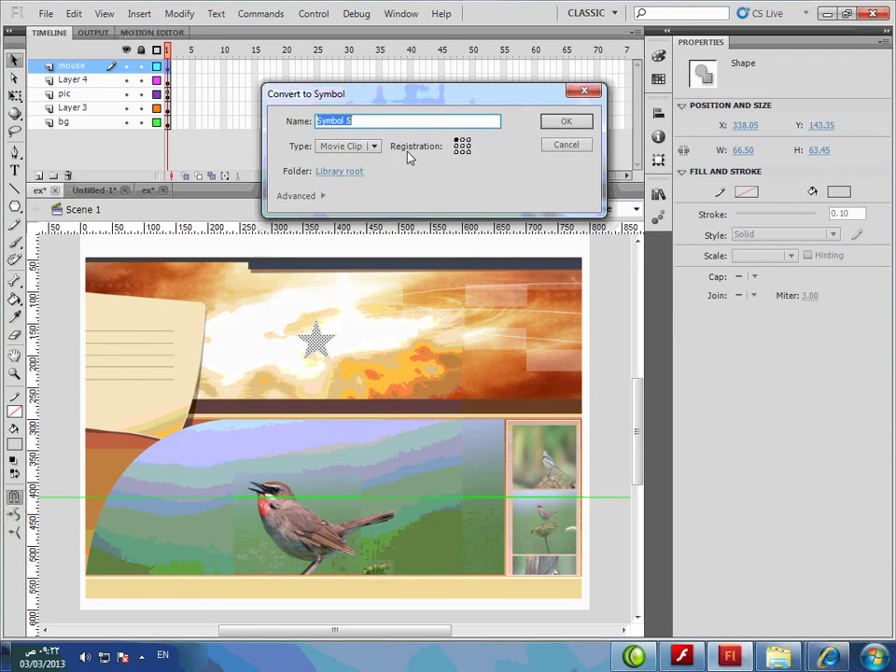
pyautogui.click(561, 123)
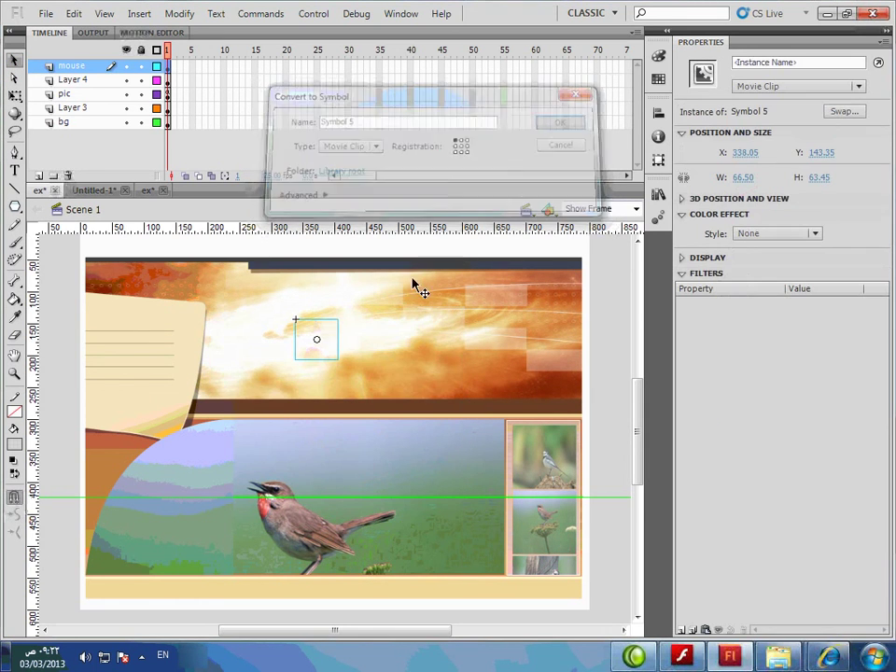
# - Open the star clip for editing and change the star's fill to green with a higher alpha
pyautogui.doubleClick(326, 342)
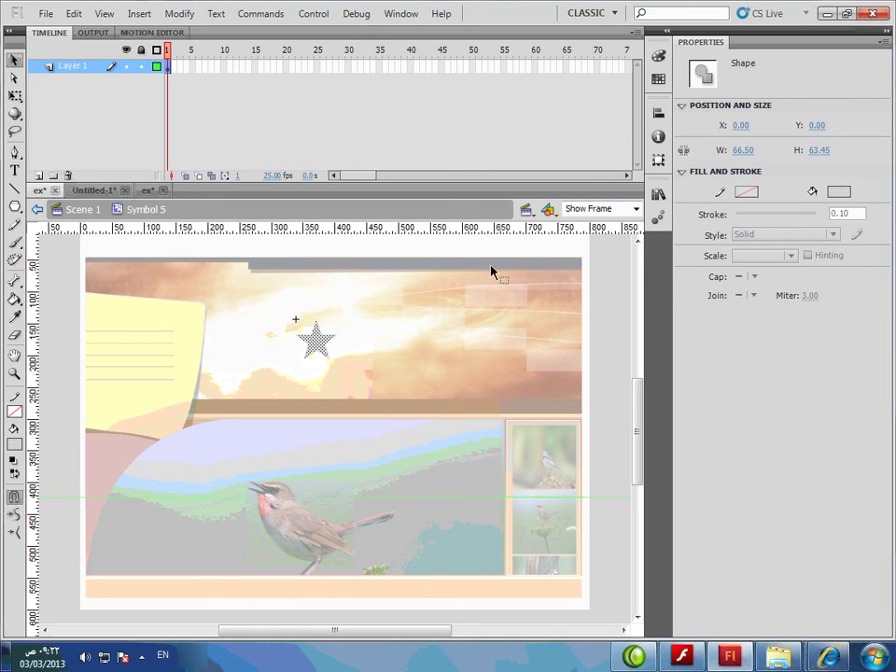
pyautogui.click(839, 191)
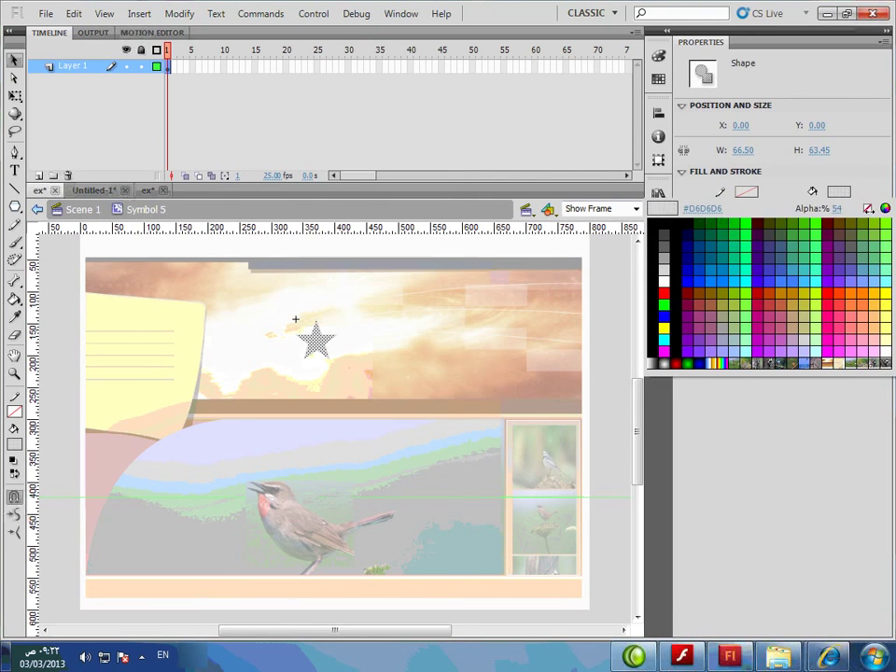
pyautogui.moveTo(836, 209); pyautogui.dragTo(874, 220)
pyautogui.click(839, 192)
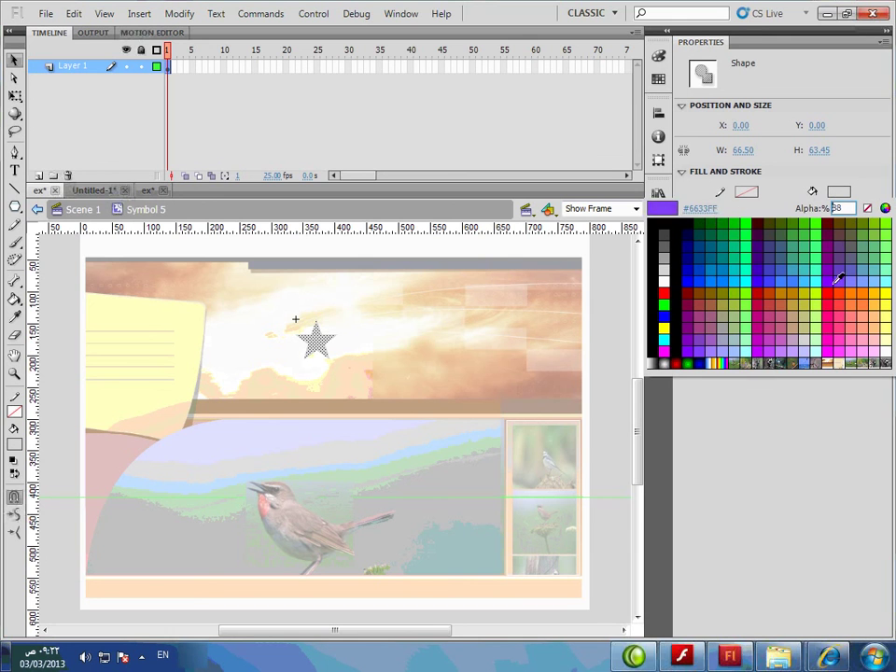
pyautogui.click(869, 239)
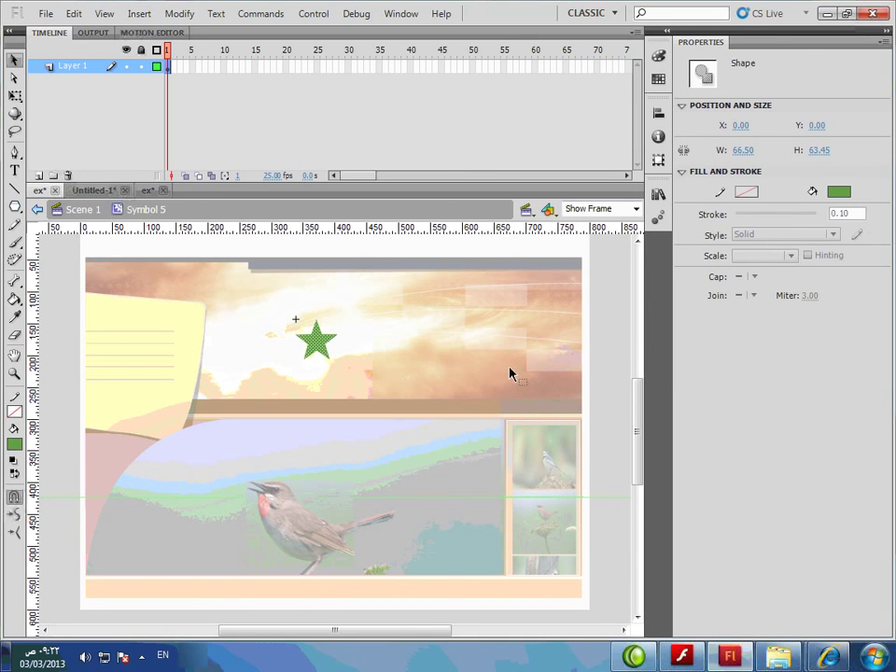
# - Add a keyframe at frame 5, enlarge its star to about 92 × 88 px and rotate it about 45° counterclockwise
pyautogui.click(191, 68)
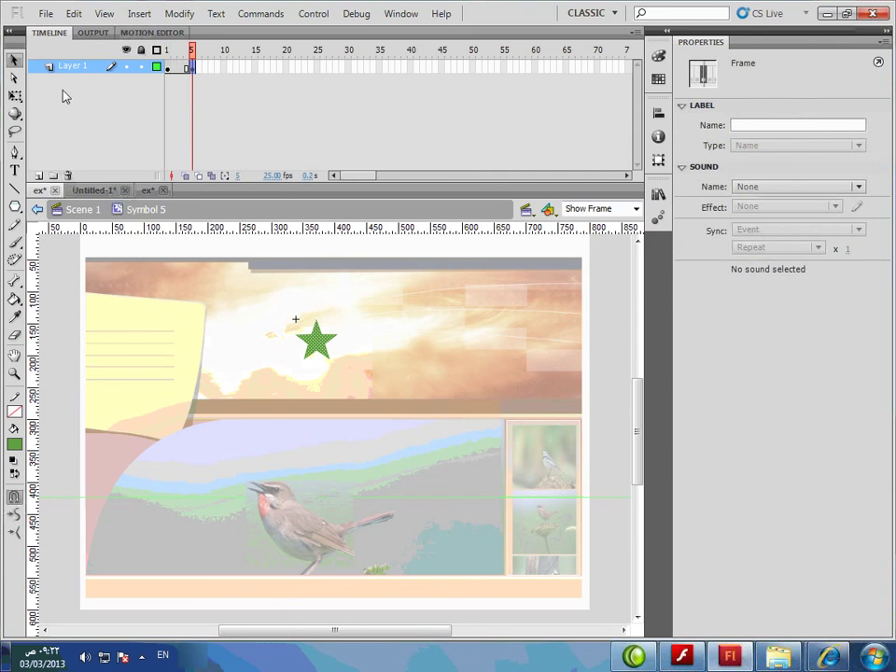
pyautogui.click(14, 95)
pyautogui.click(316, 341)
pyautogui.moveTo(339, 320); pyautogui.dragTo(359, 304)
pyautogui.hotkey('ctrl', 'z')
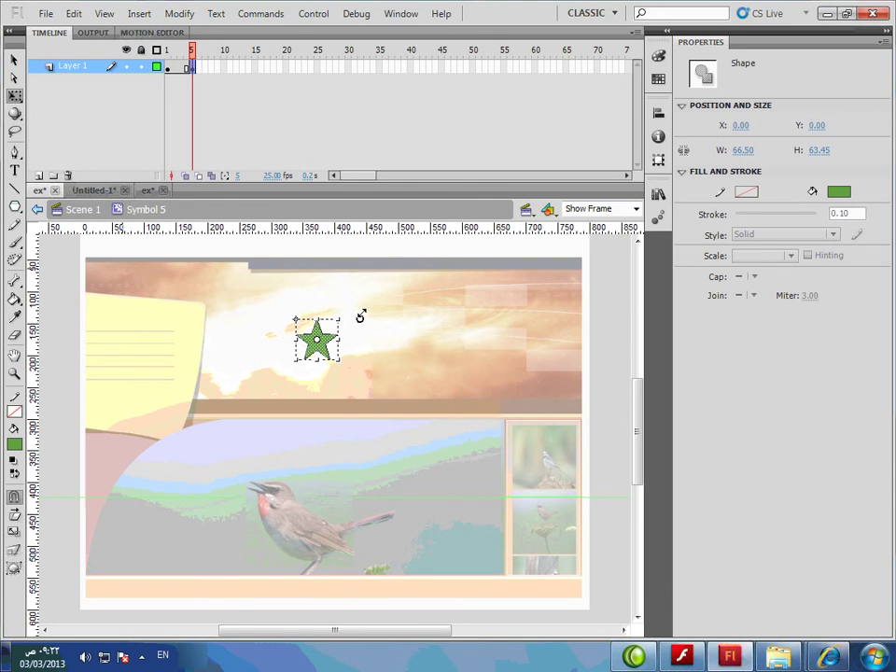
pyautogui.hotkey('ctrl', 'y')
pyautogui.hotkey('ctrl', 'z')
pyautogui.hotkey('ctrl', 'y')
pyautogui.hotkey('ctrl', 'g')
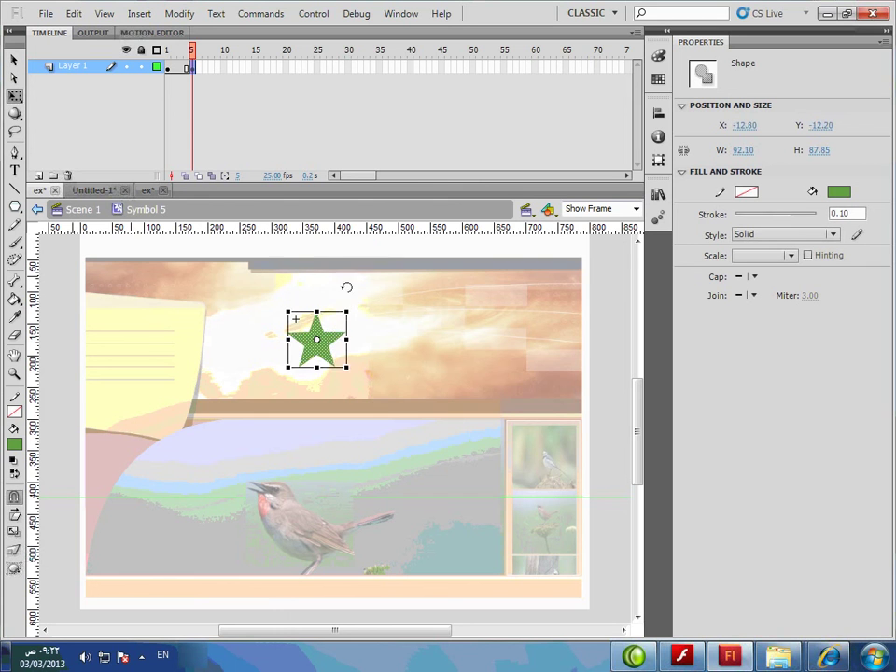
pyautogui.moveTo(346, 286)
pyautogui.mouseDown()
pyautogui.moveTo(361, 306)
pyautogui.moveTo(338, 297)
pyautogui.mouseUp()
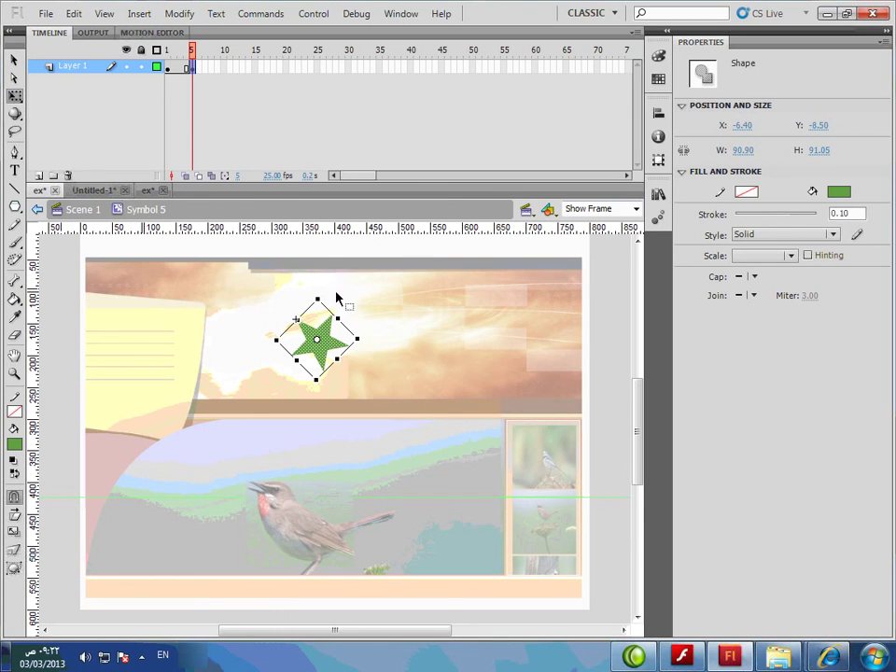
# - Rotate the small star in frame 1 about 45° counterclockwise
pyautogui.click(169, 67)
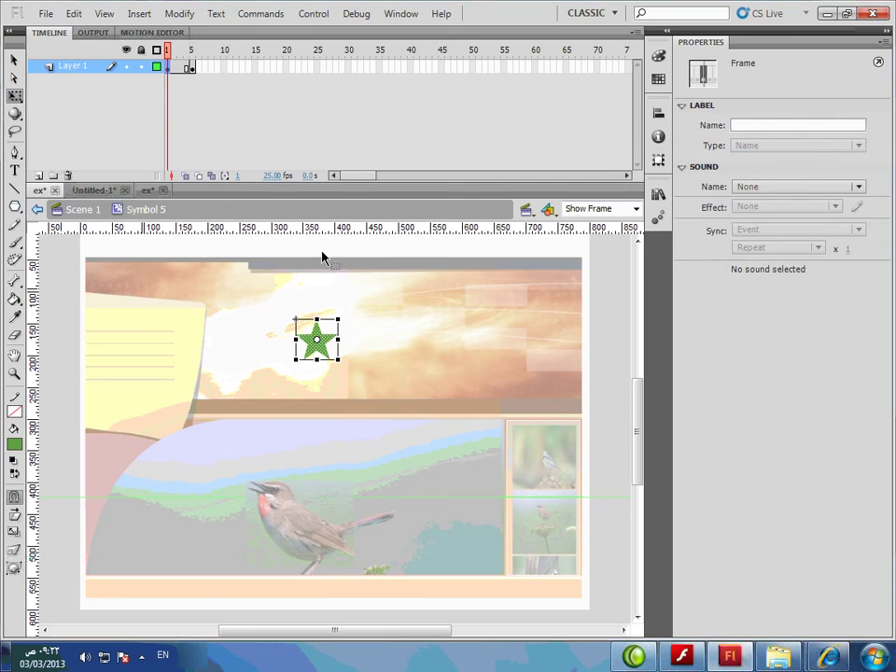
pyautogui.click(351, 318)
pyautogui.moveTo(326, 299)
pyautogui.mouseDown()
pyautogui.moveTo(352, 331)
pyautogui.moveTo(316, 340)
pyautogui.moveTo(327, 350)
pyautogui.mouseUp()
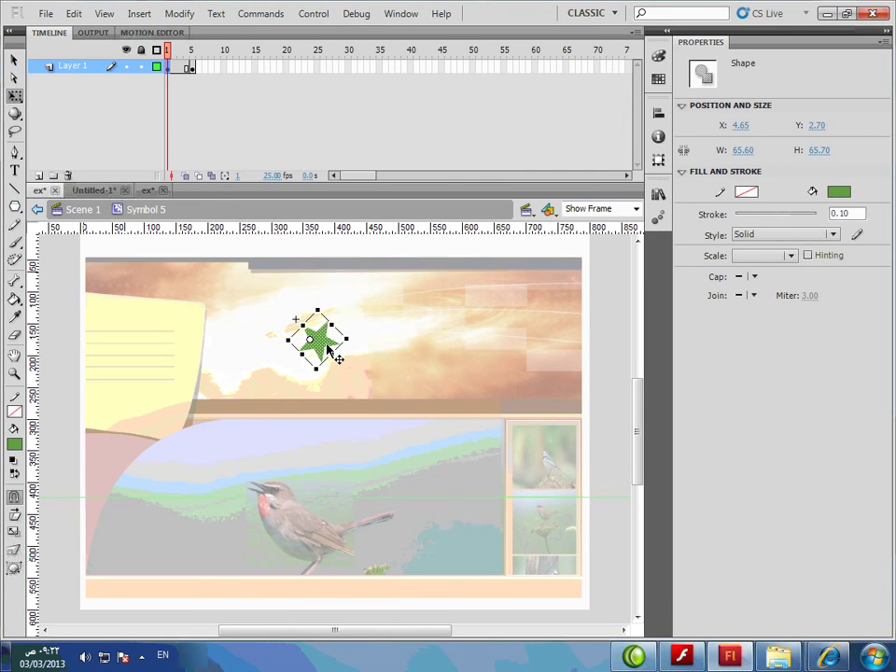
# - Move the stars in frames 1 and 5 so that each upper-left tip sits on the clip's registration point
pyautogui.click(14, 373)
pyautogui.moveTo(267, 297); pyautogui.dragTo(376, 387)
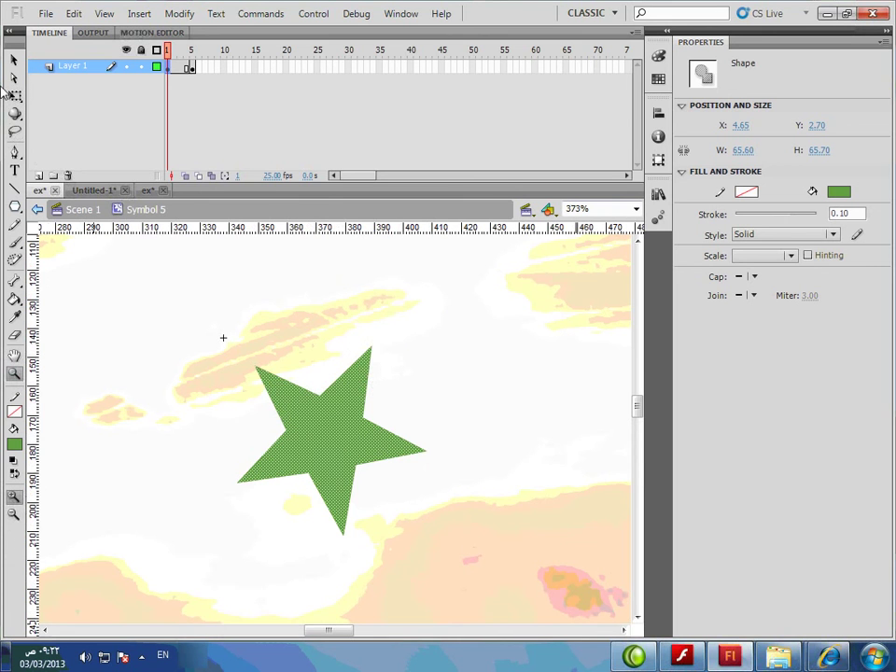
pyautogui.press('v')
pyautogui.moveTo(320, 439); pyautogui.dragTo(303, 430)
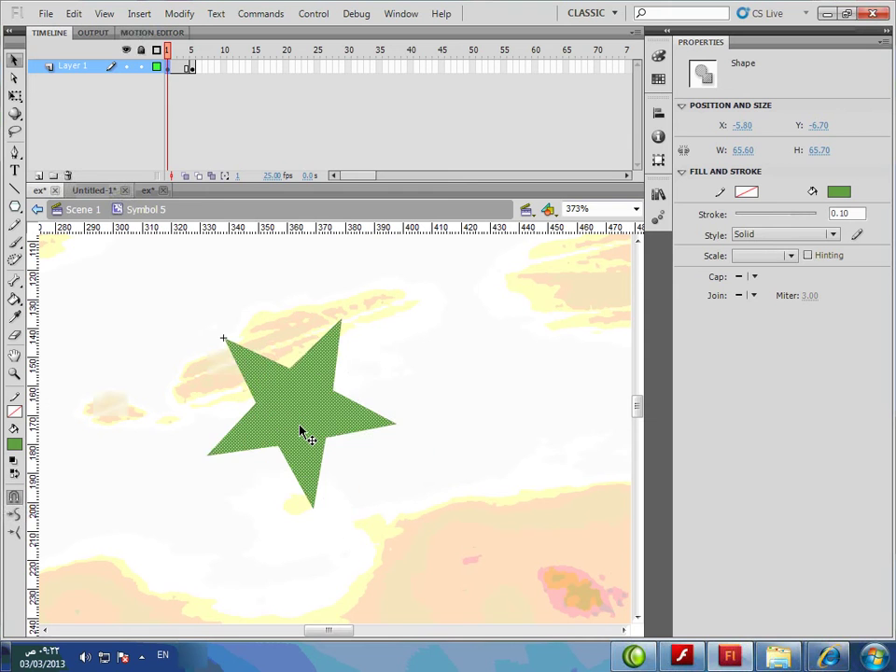
pyautogui.click(191, 67)
pyautogui.moveTo(370, 484); pyautogui.dragTo(349, 494)
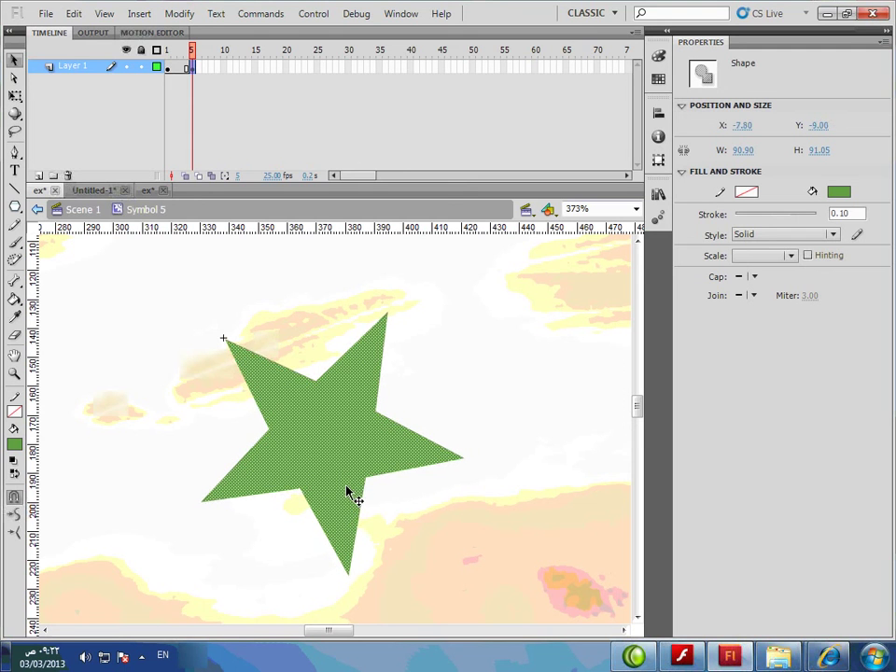
# - Copy the frame 1 keyframe and paste it into frame 10 of the star clip
pyautogui.rightClick(190, 67)
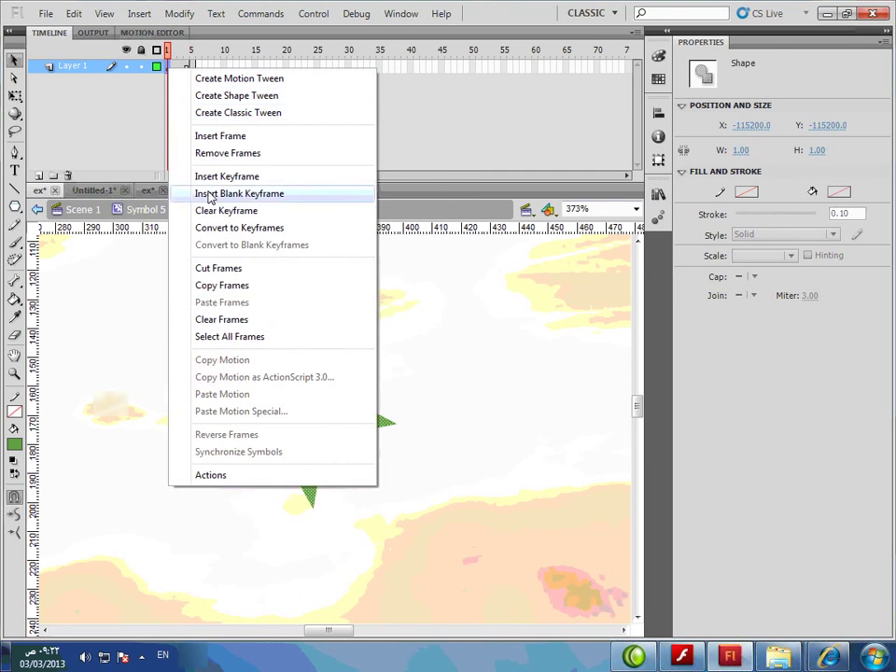
pyautogui.click(233, 266)
pyautogui.rightClick(226, 65)
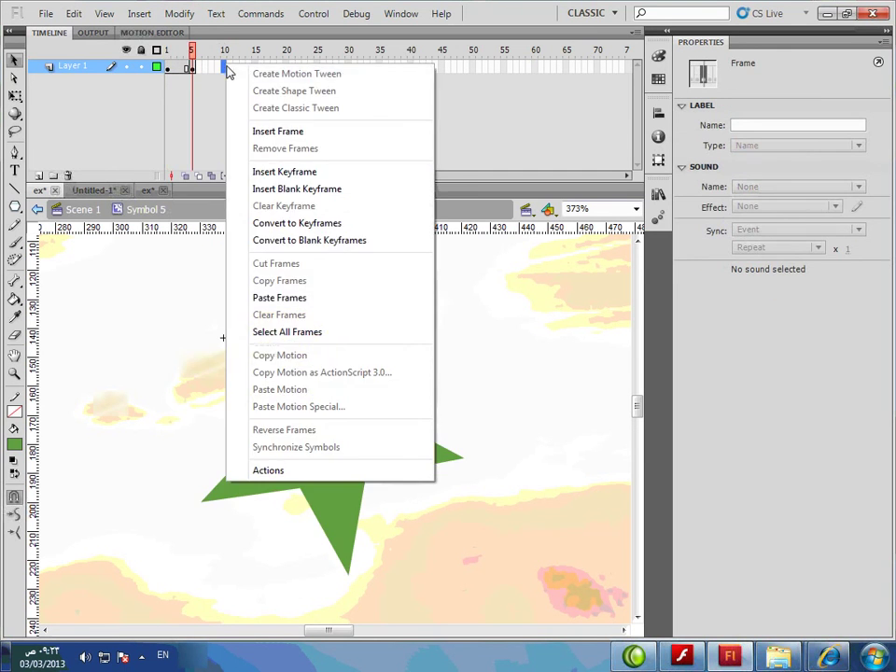
pyautogui.click(281, 297)
# - Create a shape tween on the frames around the frame 5 keyframe of the star clip
pyautogui.click(194, 67)
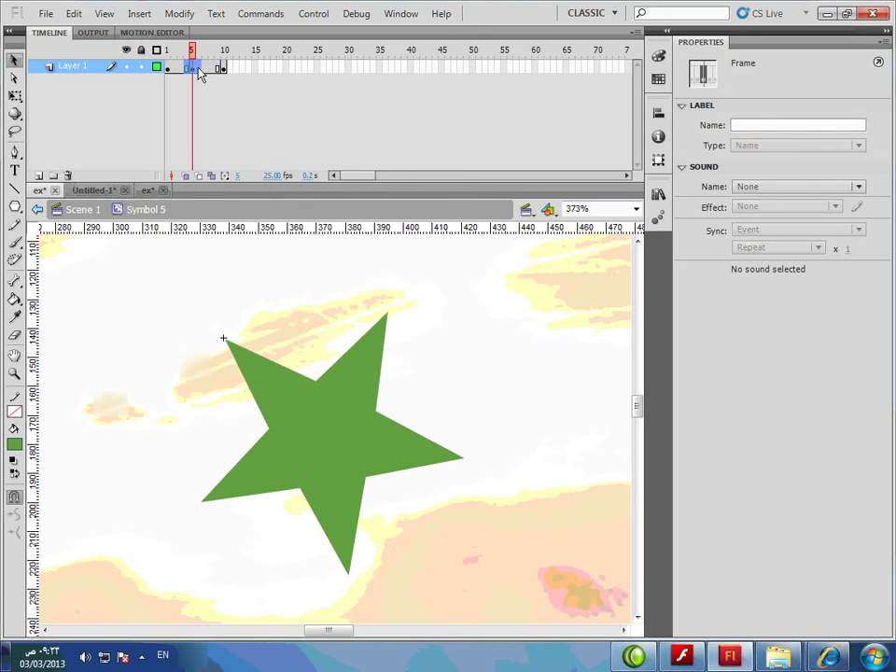
pyautogui.rightClick(198, 68)
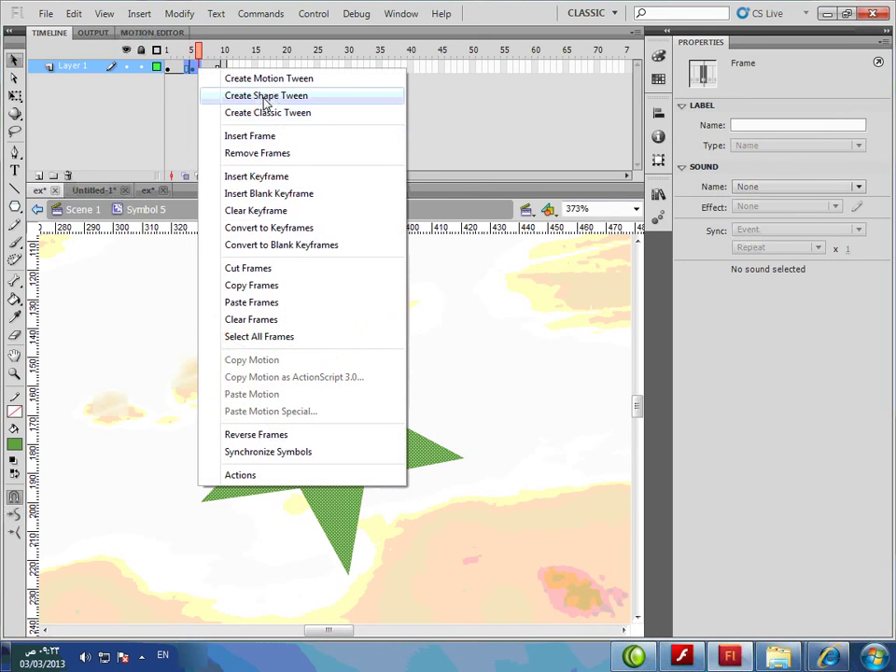
pyautogui.click(265, 96)
# - Test the movie to preview the star animation, close the preview and return to Scene 1
pyautogui.hotkey('ctrl', 'Return')
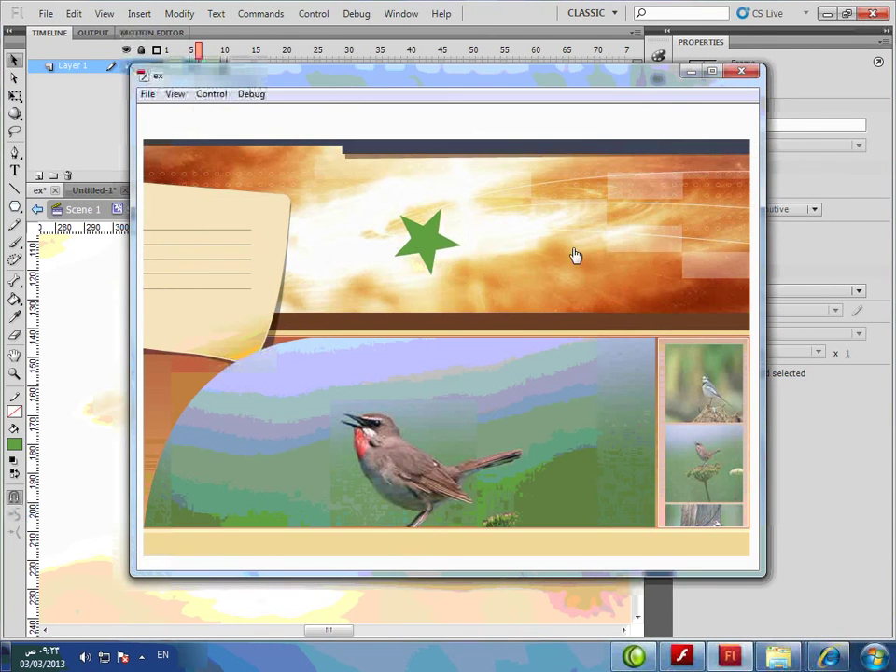
pyautogui.click(751, 76)
pyautogui.click(82, 209)
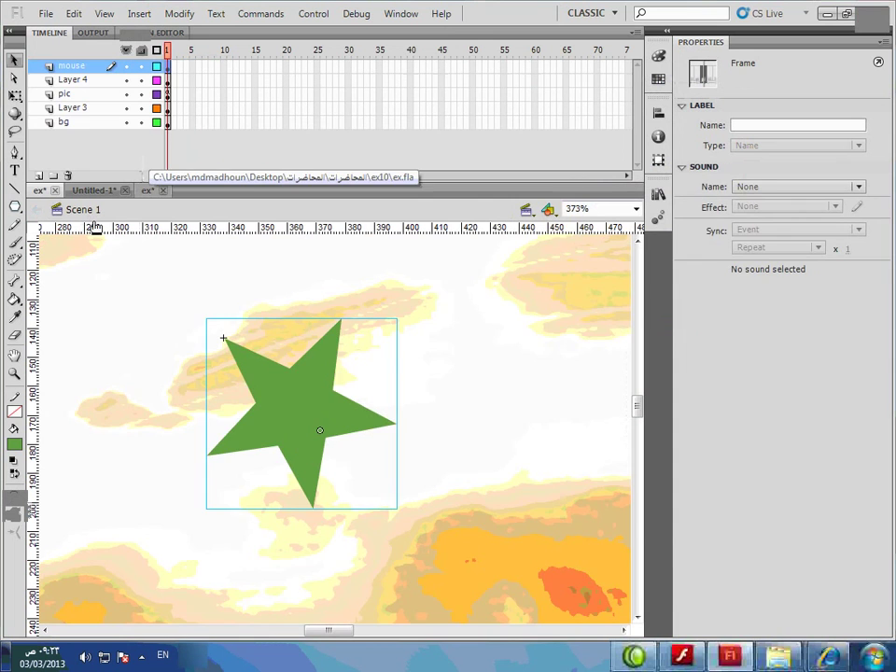
# - Switch to Windows Explorer, go to the ex10 folder and open the text file الأكواد in Notepad
pyautogui.hotkey('alt', 'Tab')
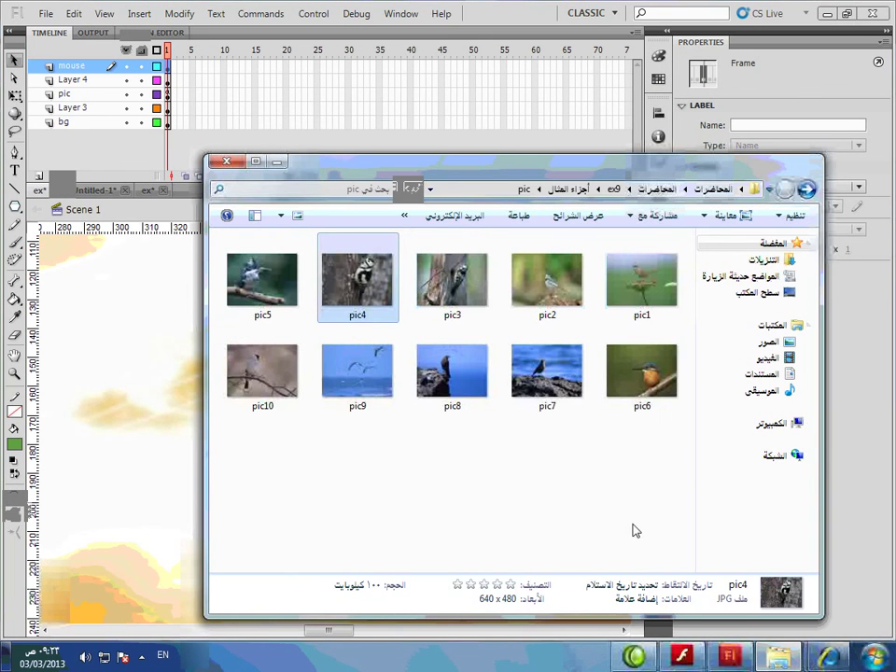
pyautogui.press('BackSpace')
pyautogui.press('BackSpace')
pyautogui.press('BackSpace')
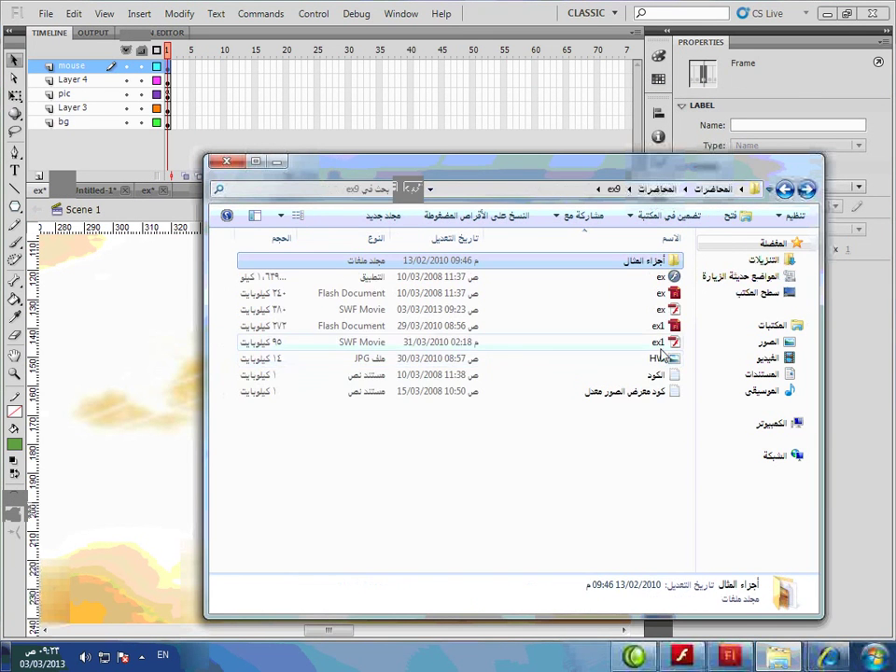
pyautogui.doubleClick(660, 412)
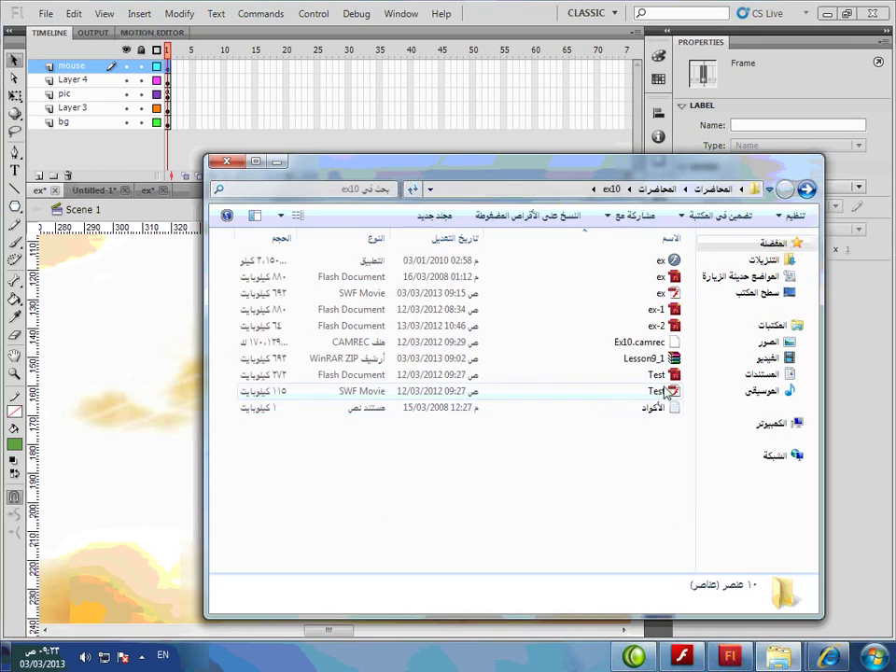
pyautogui.doubleClick(658, 407)
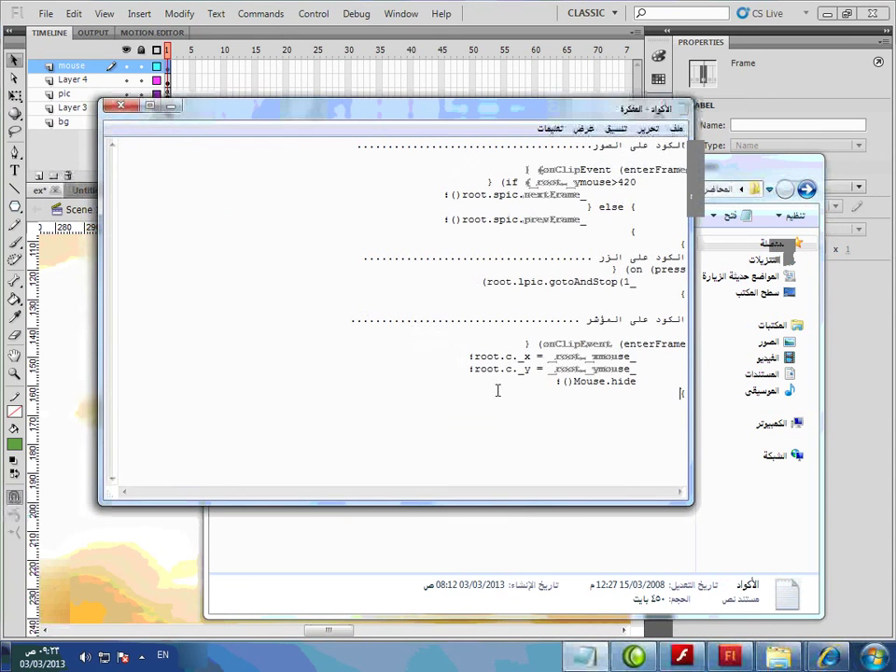
# - Set the text to left-to-right reading order and copy the last onClipEvent (enterFrame) block, the mouse pointer code
pyautogui.hotkey('ctrl', 'shift')
pyautogui.moveTo(168, 420); pyautogui.dragTo(88, 344)
pyautogui.hotkey('ctrl', 'c')
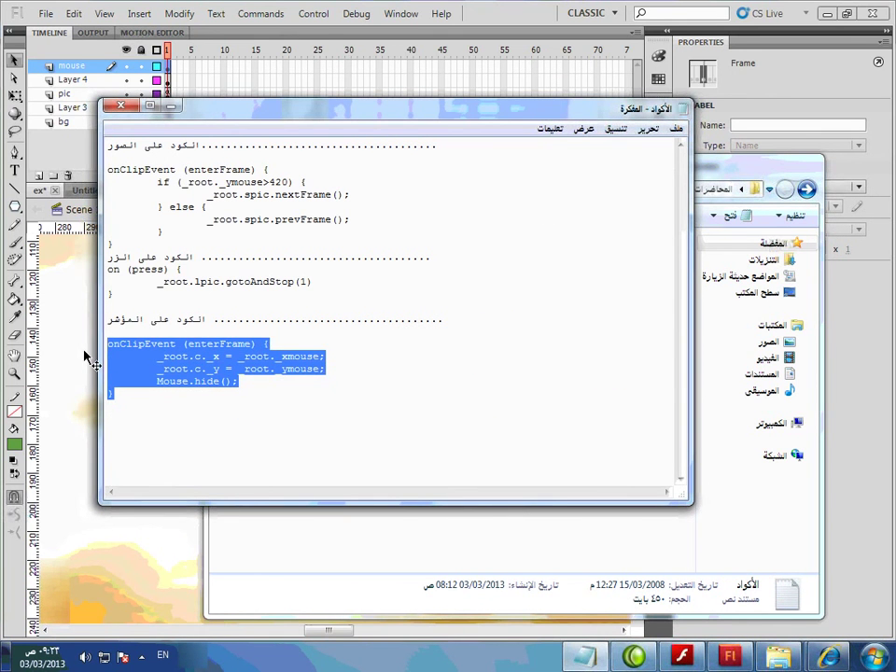
# - Switch back to Flash and paste the copied pointer code into the actions of the star movie clip on the stage
pyautogui.click(569, 17)
pyautogui.click(310, 413)
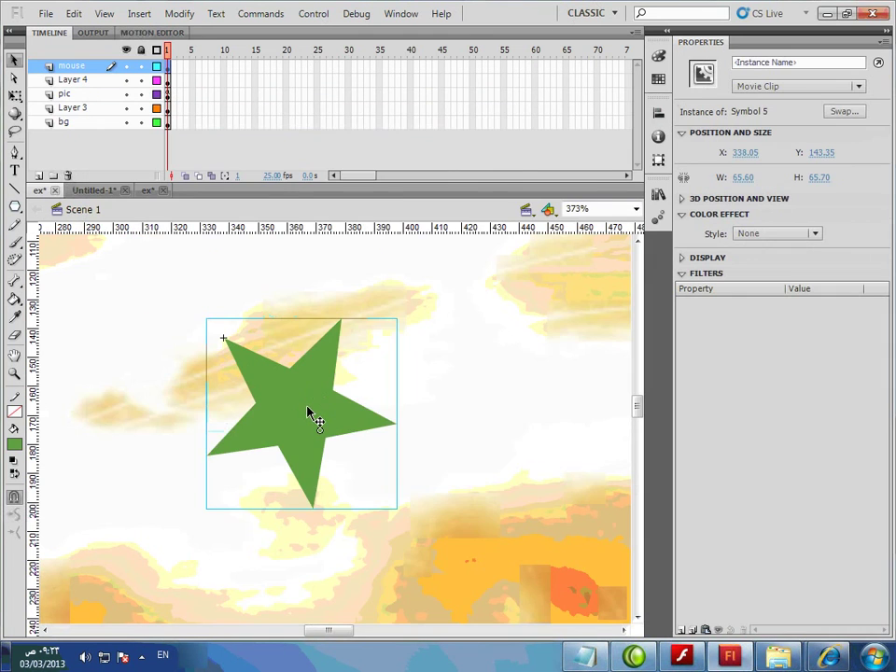
pyautogui.rightClick(310, 414)
pyautogui.click(364, 515)
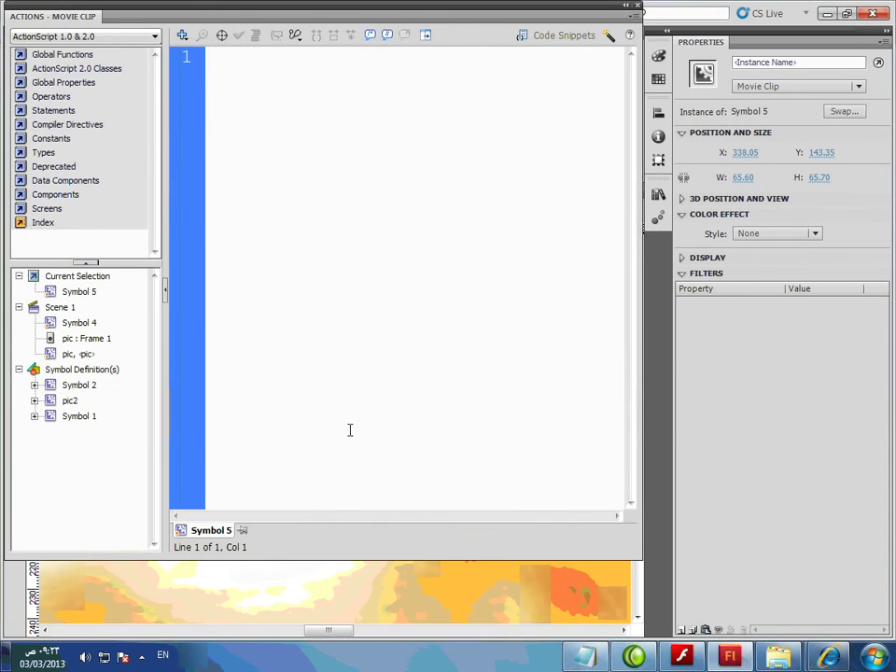
pyautogui.hotkey('ctrl', 'v')
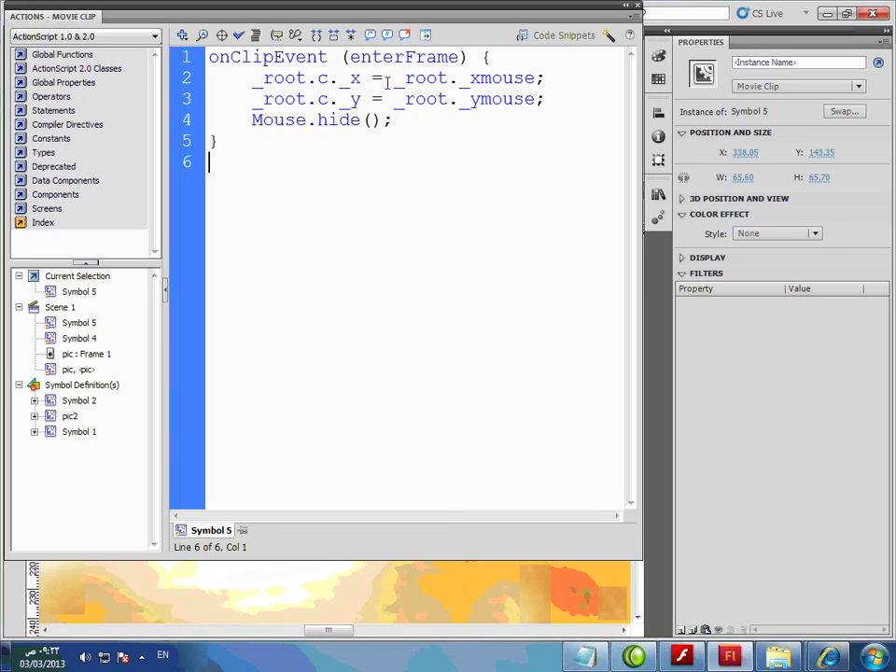
# - Replace the clip name c with mousemc in both the _x and _y lines of the script and close the code editor
pyautogui.moveTo(318, 78); pyautogui.dragTo(329, 82)
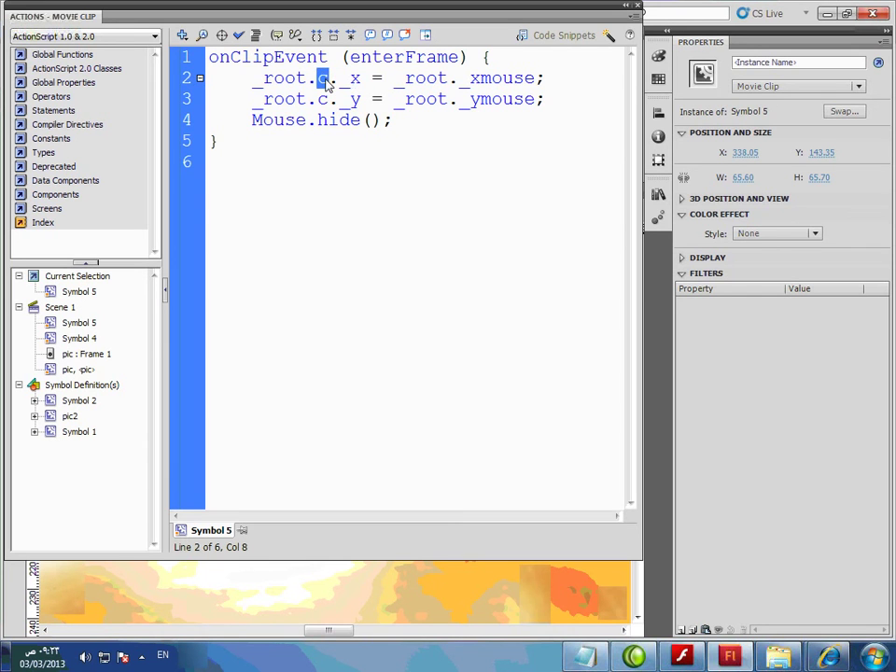
pyautogui.write('mc')
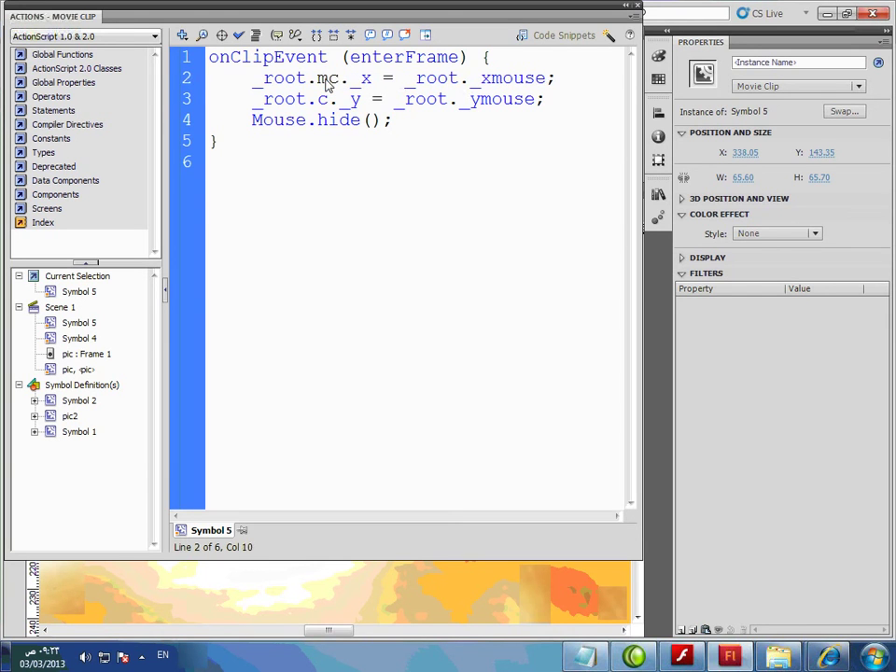
pyautogui.press('BackSpace')
pyautogui.write('ousem')
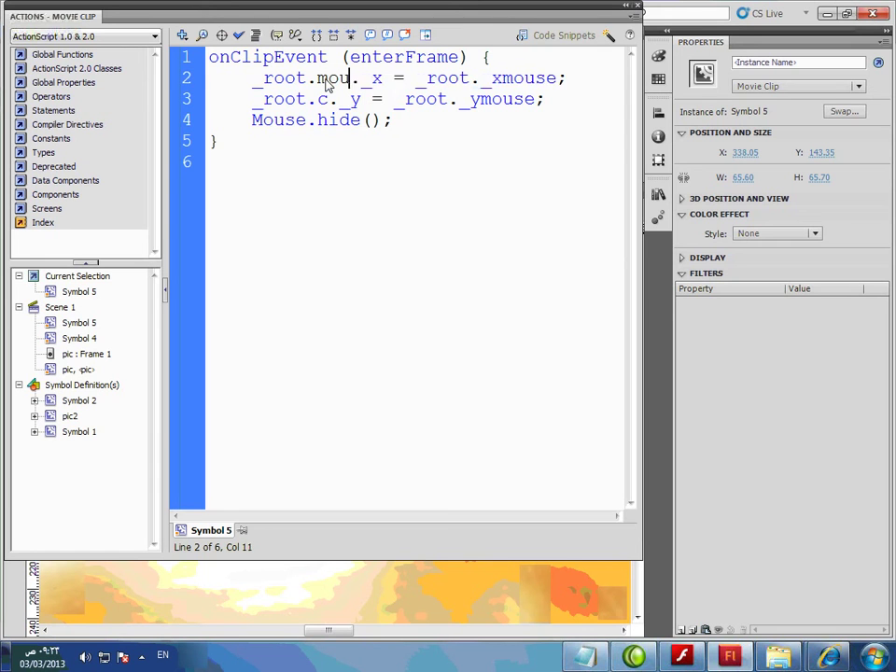
pyautogui.write('o')
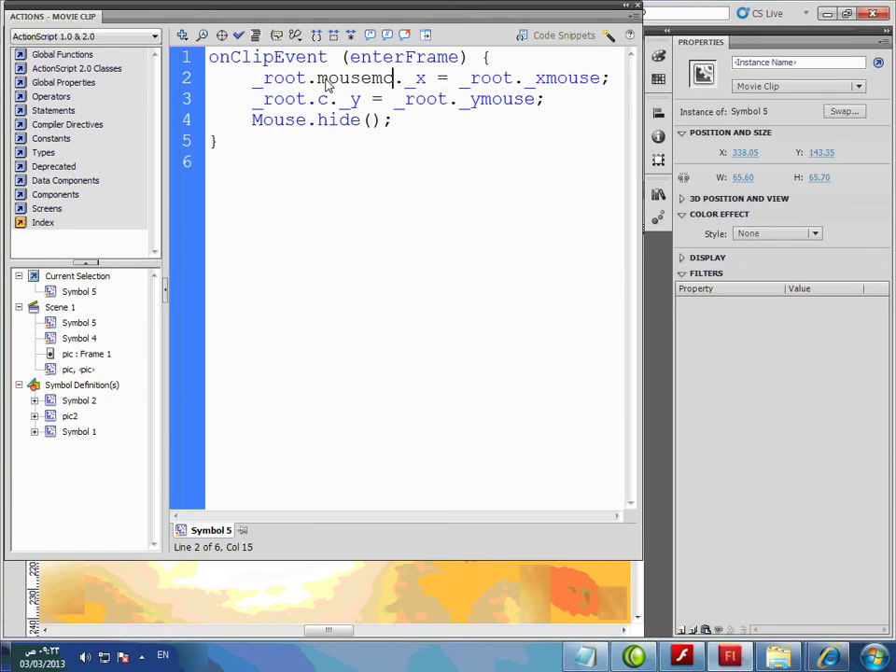
pyautogui.doubleClick(348, 82)
pyautogui.hotkey('ctrl', 'c')
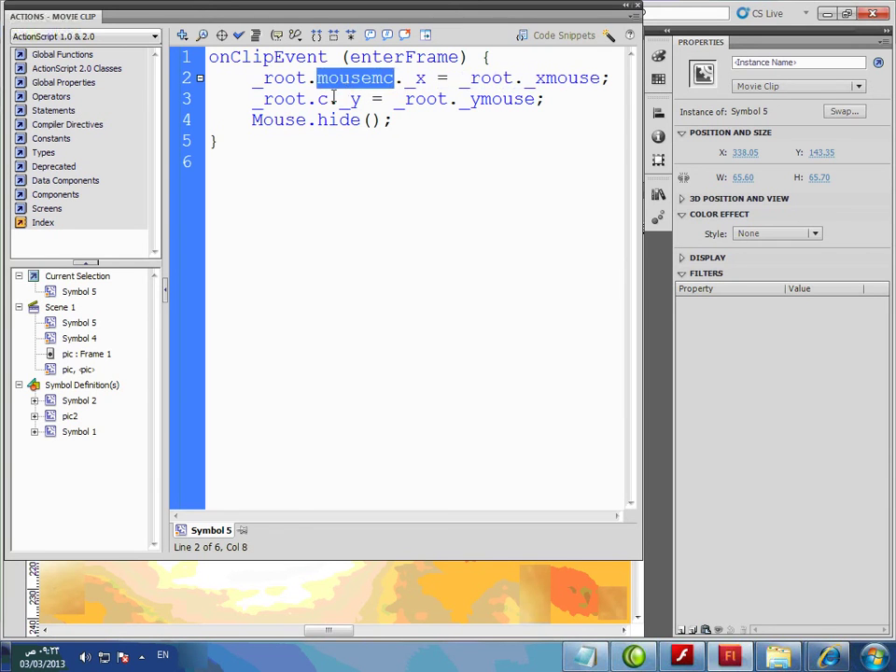
pyautogui.doubleClick(323, 99)
pyautogui.hotkey('ctrl', 'v')
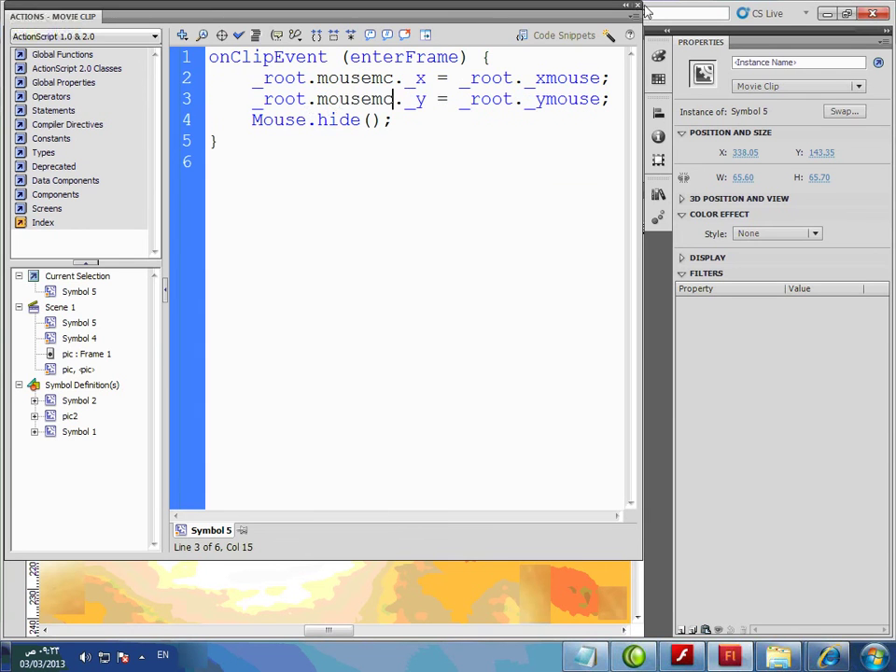
pyautogui.click(636, 7)
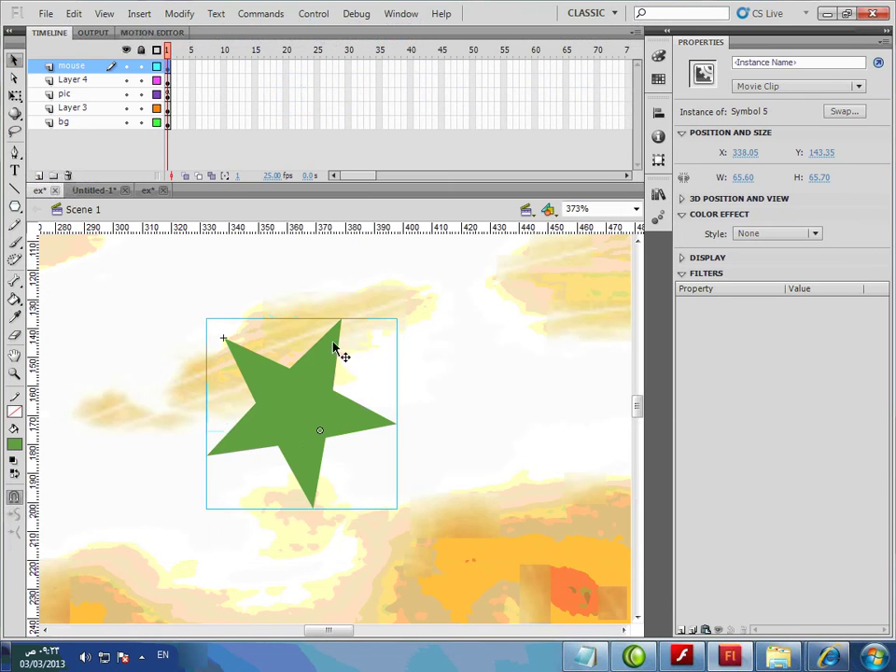
# - Give the star movie clip the instance name mousemc and test the movie
pyautogui.click(141, 656)
pyautogui.click(272, 419)
pyautogui.click(783, 62)
pyautogui.hotkey('ctrl', 'v')
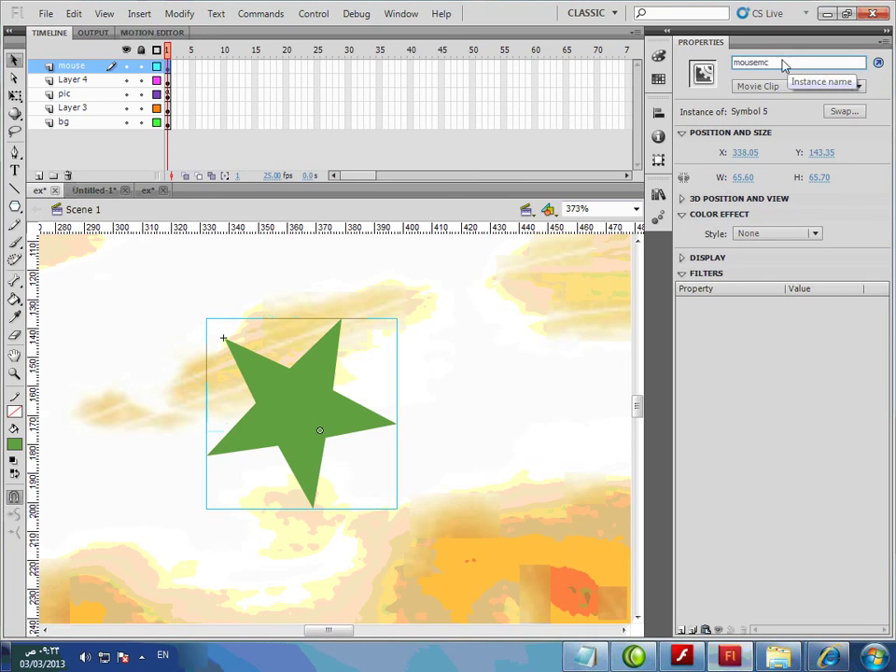
pyautogui.hotkey('ctrl', 'Return')
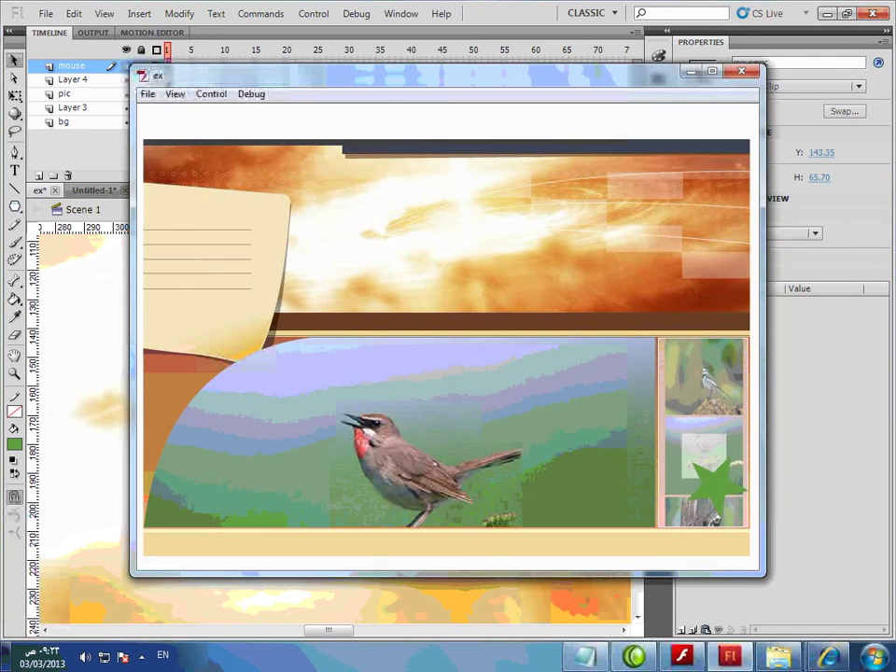